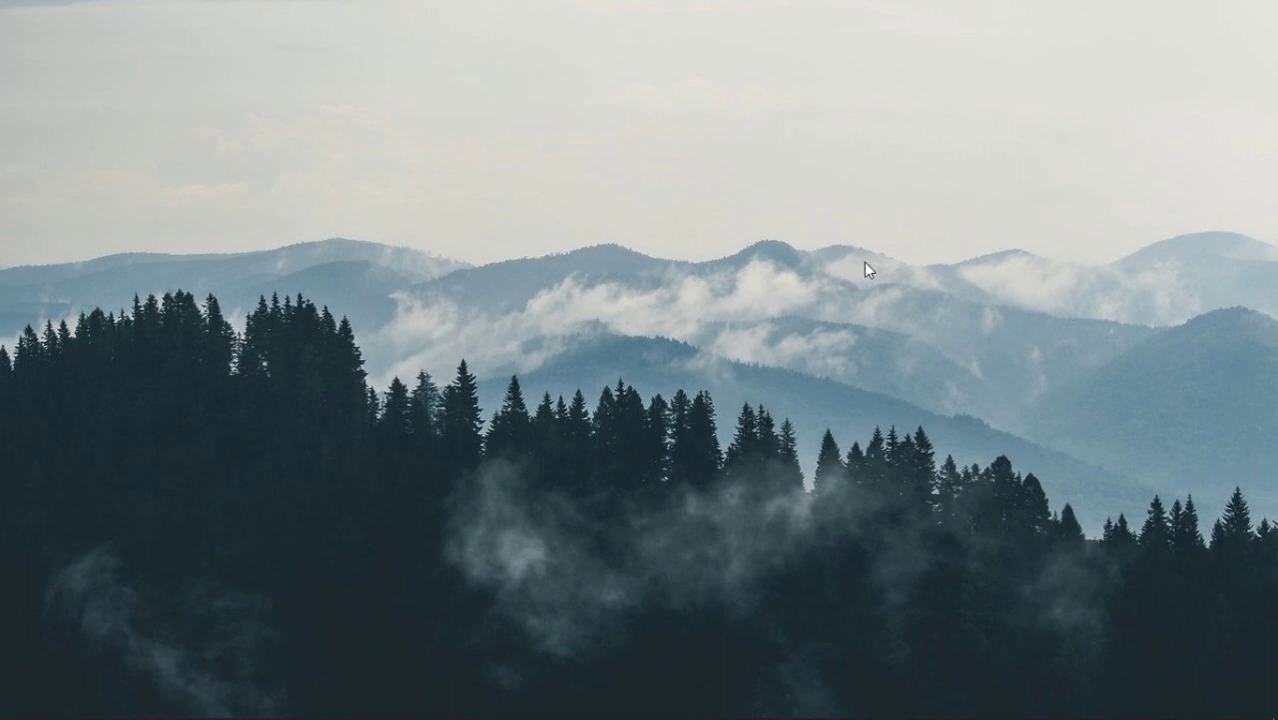
- Switch to the Chrome window showing the INFORMATIKA class stream in Google Classroom
key("alt+Tab")
key("alt+Tab")
key("alt+Tab")
key("alt+Tab")
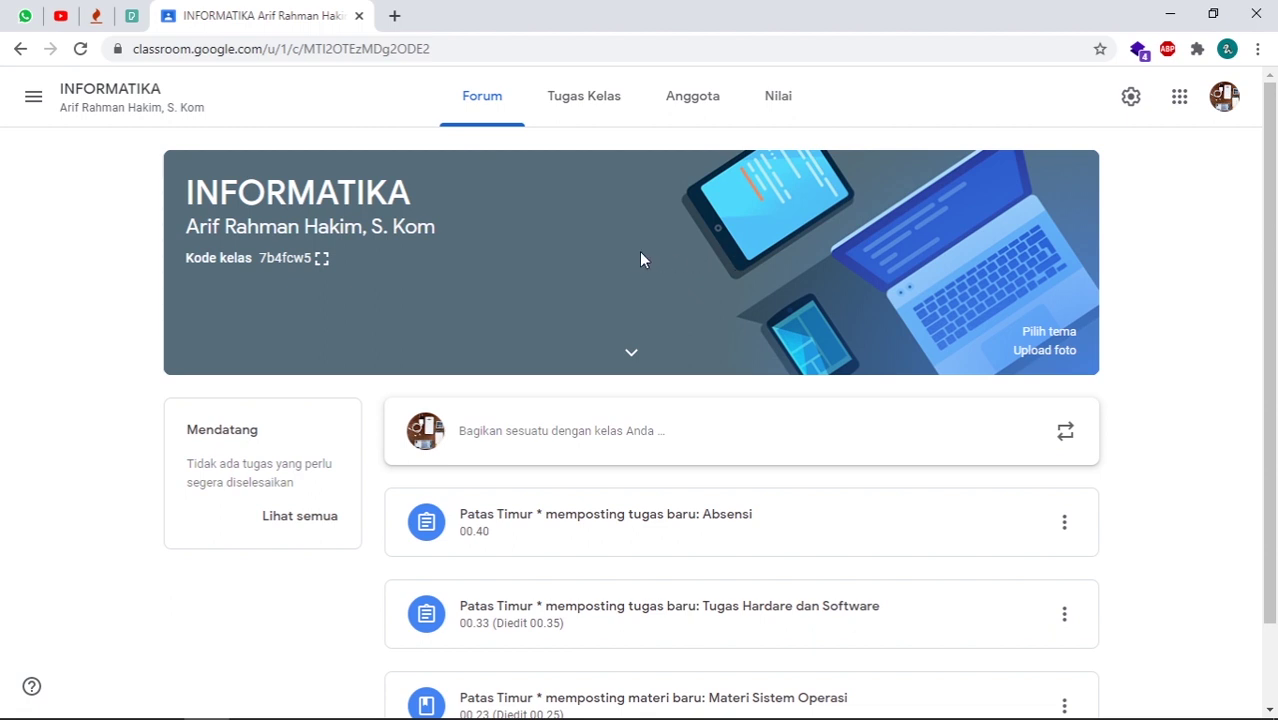
left_click(321, 259)
left_click_drag(860, 390, 424, 381)
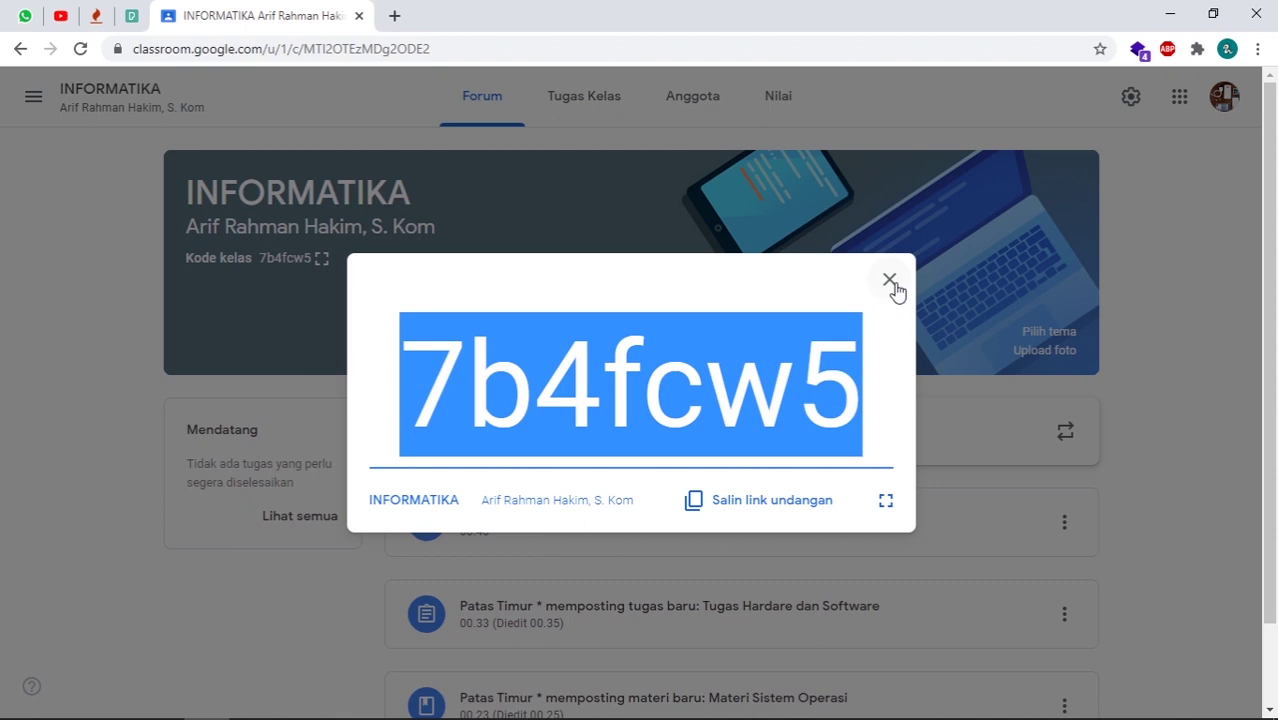
left_click(889, 280)
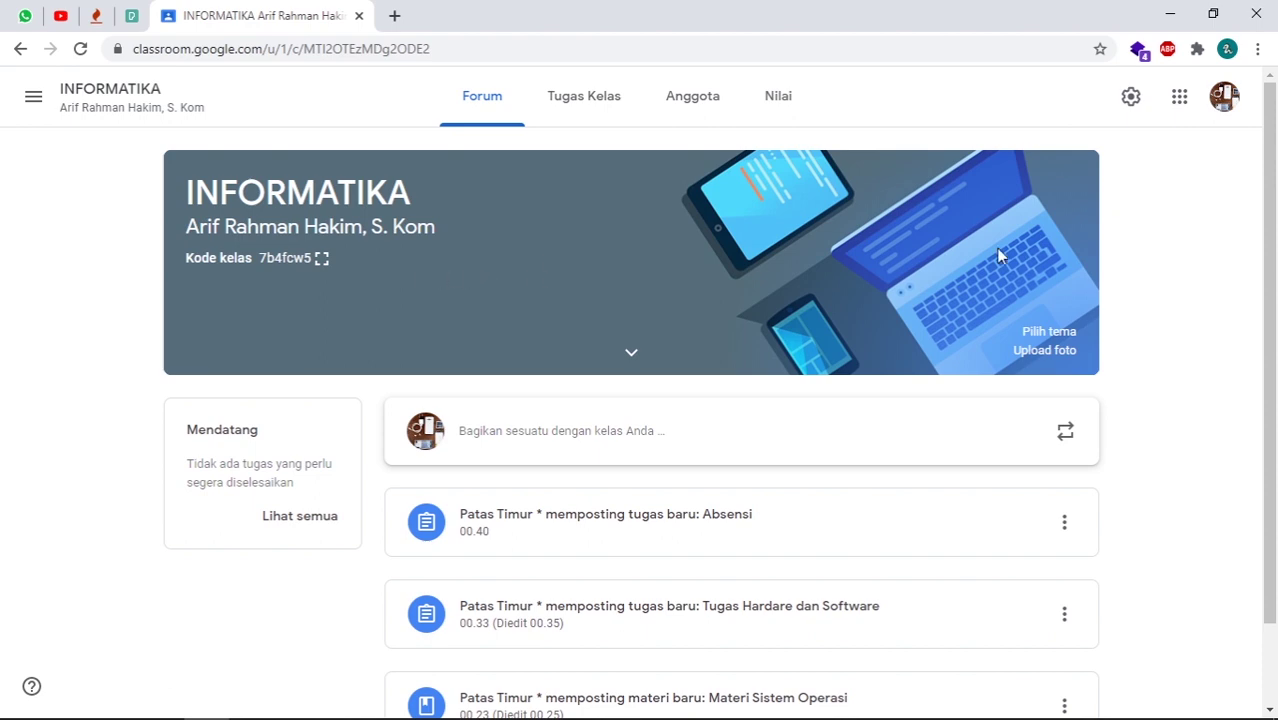
- Open the INFORMATIKA class settings and copy the Link undangan invitation link
left_click(1131, 97)
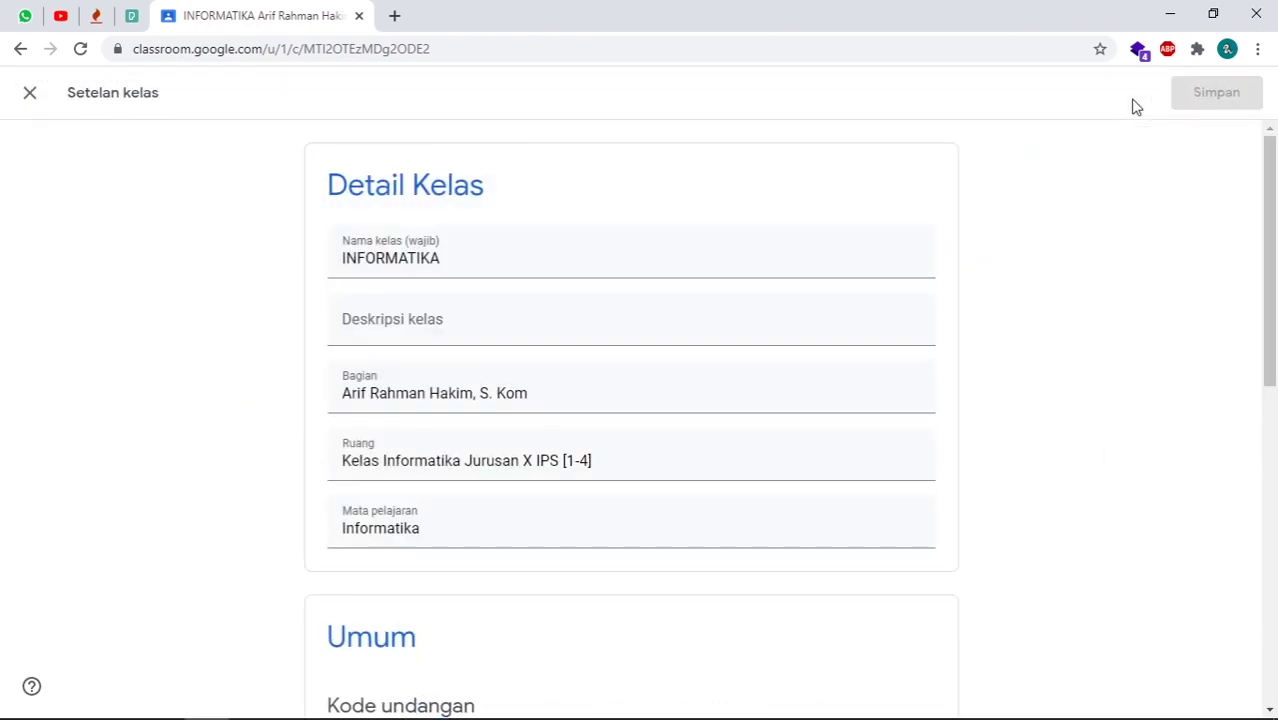
scroll(737, 397, "down", 7)
scroll(750, 383, "up", 2)
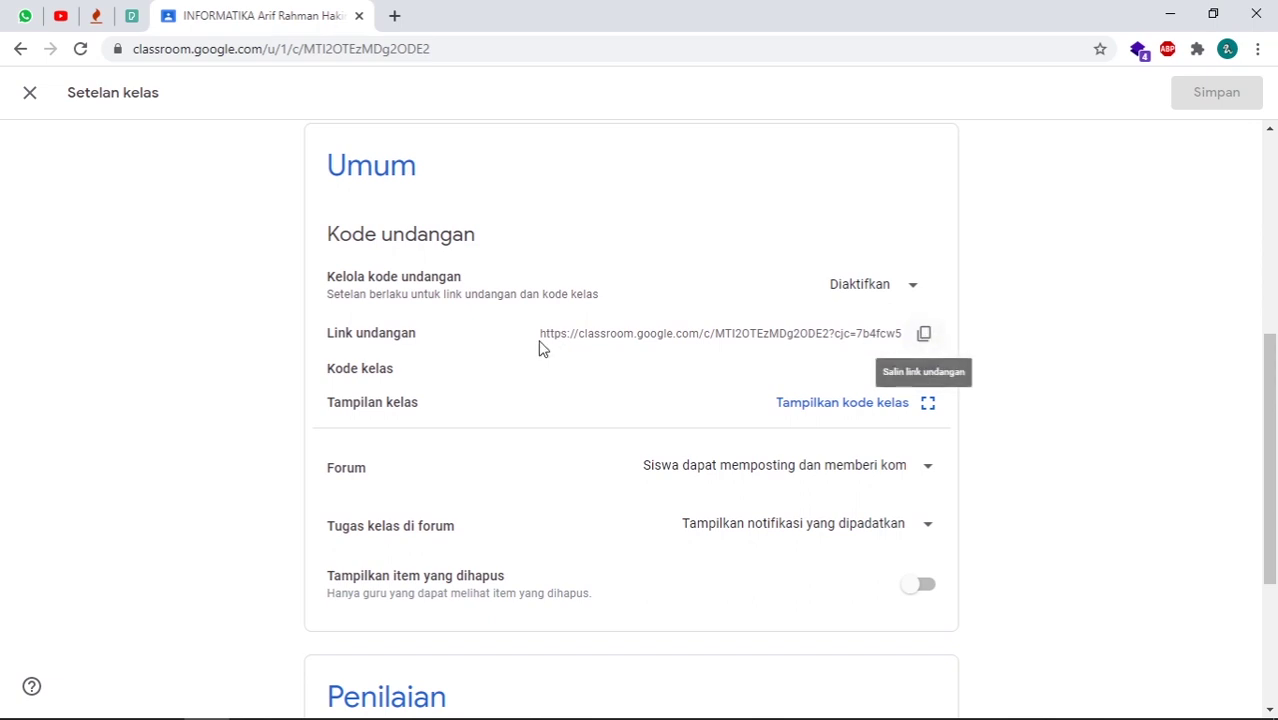
left_click(925, 338)
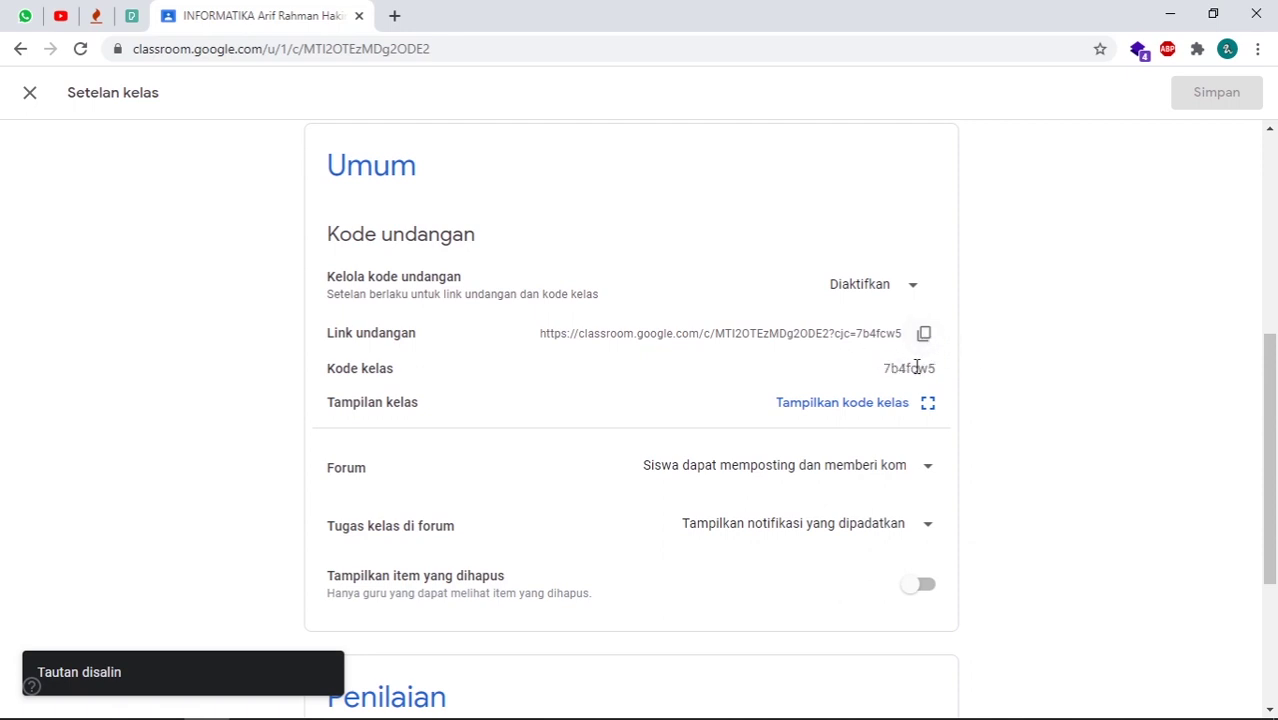
- Select the class code text under Umum a few times, leaving it deselected
left_click_drag(885, 368, 940, 372)
left_click(947, 374)
left_click_drag(944, 372, 876, 374)
left_click(944, 374)
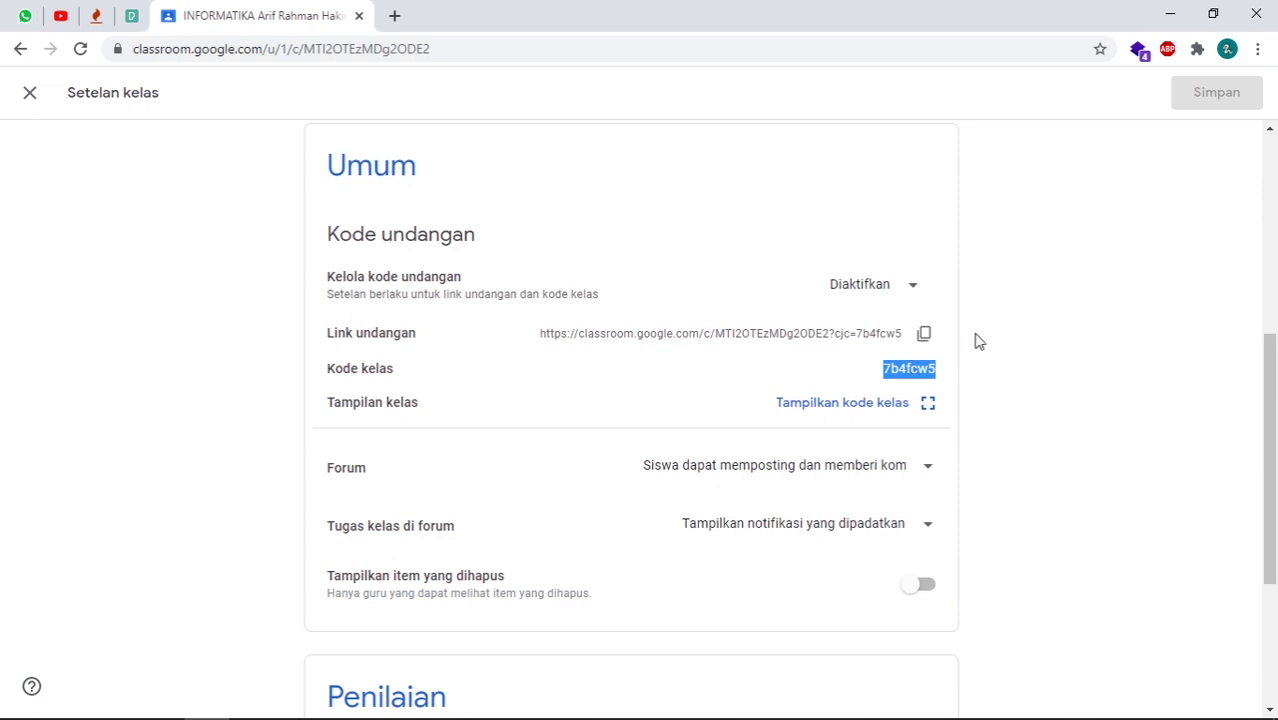
left_click(931, 371)
left_click_drag(885, 371, 939, 370)
left_click(890, 369)
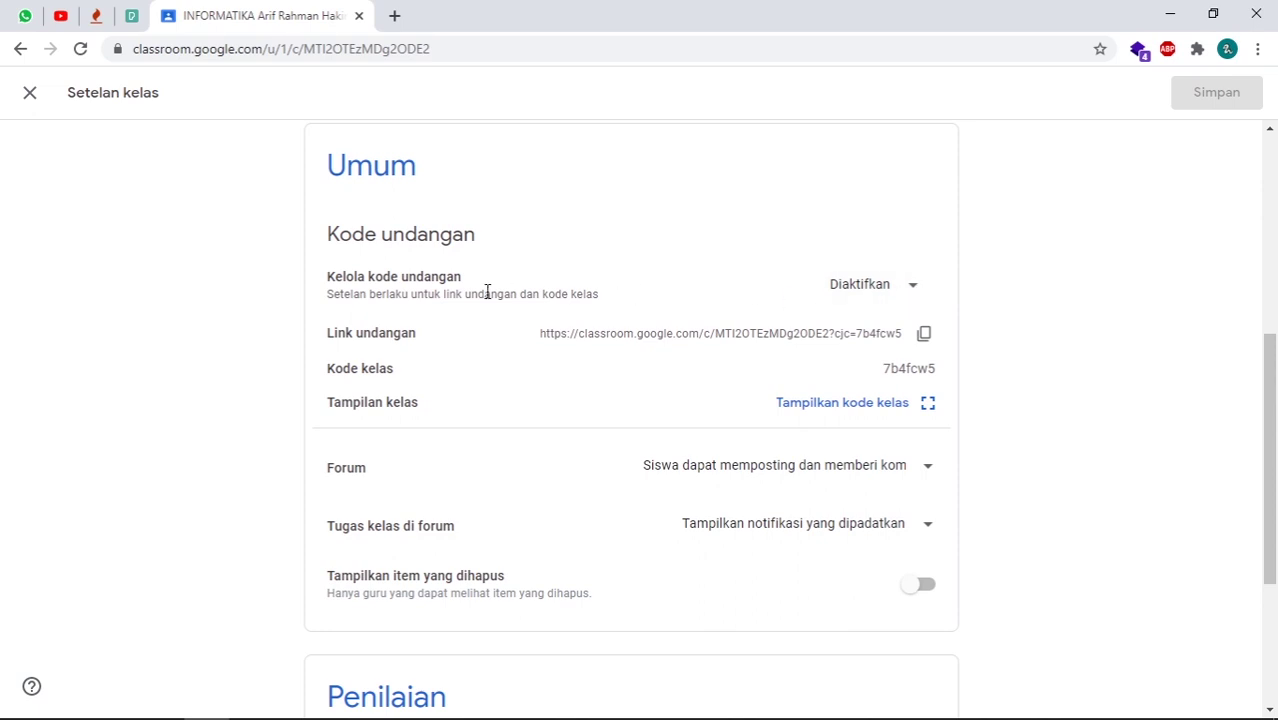
left_click(914, 292)
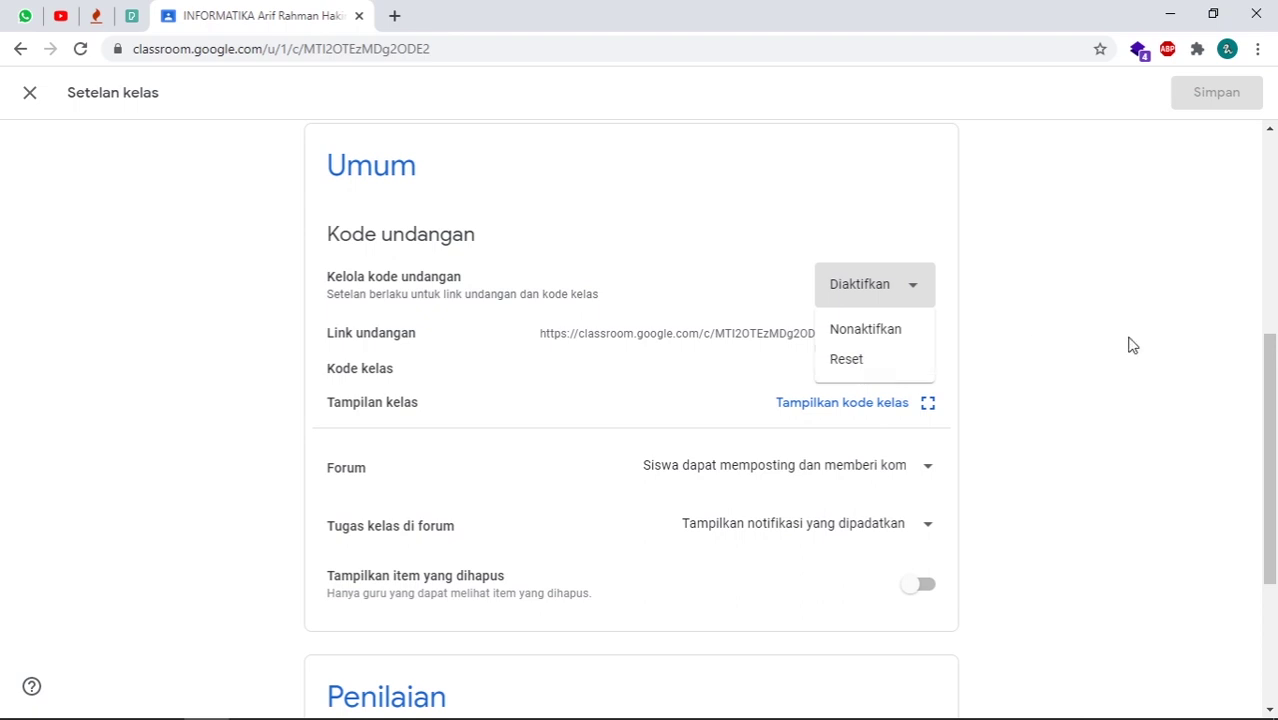
left_click(1078, 346)
left_click_drag(883, 370, 932, 370)
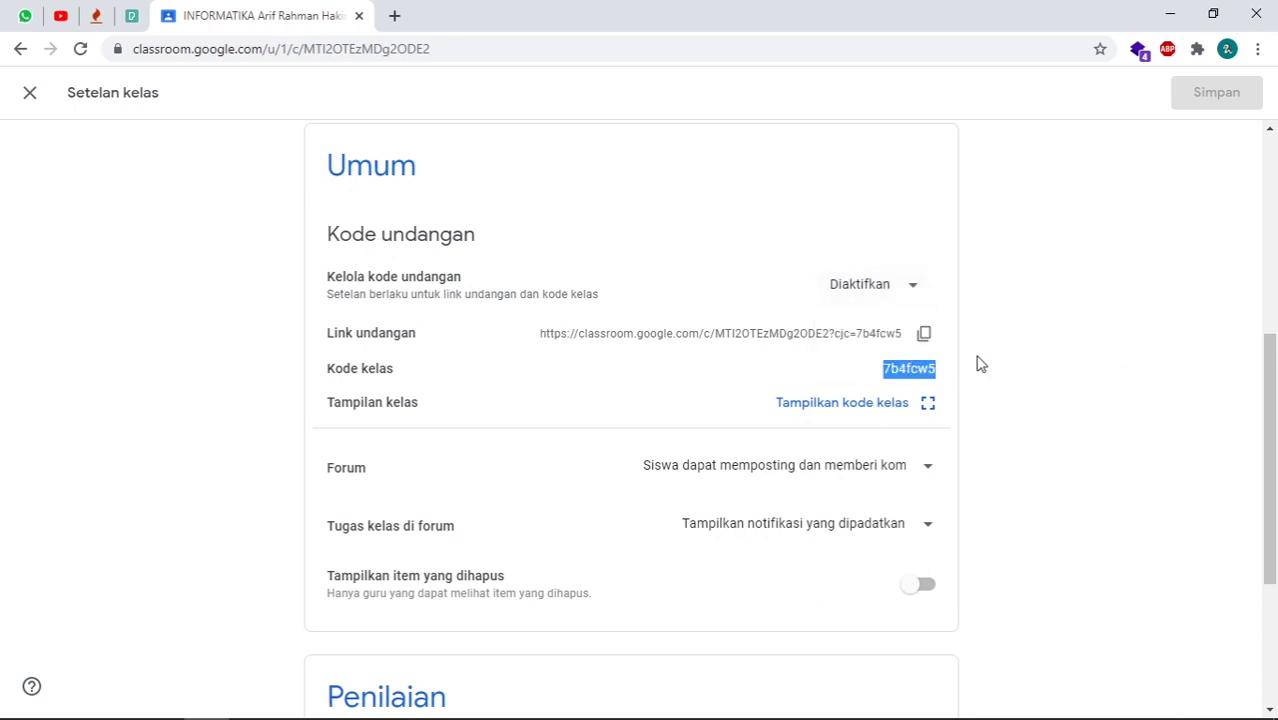
left_click(919, 287)
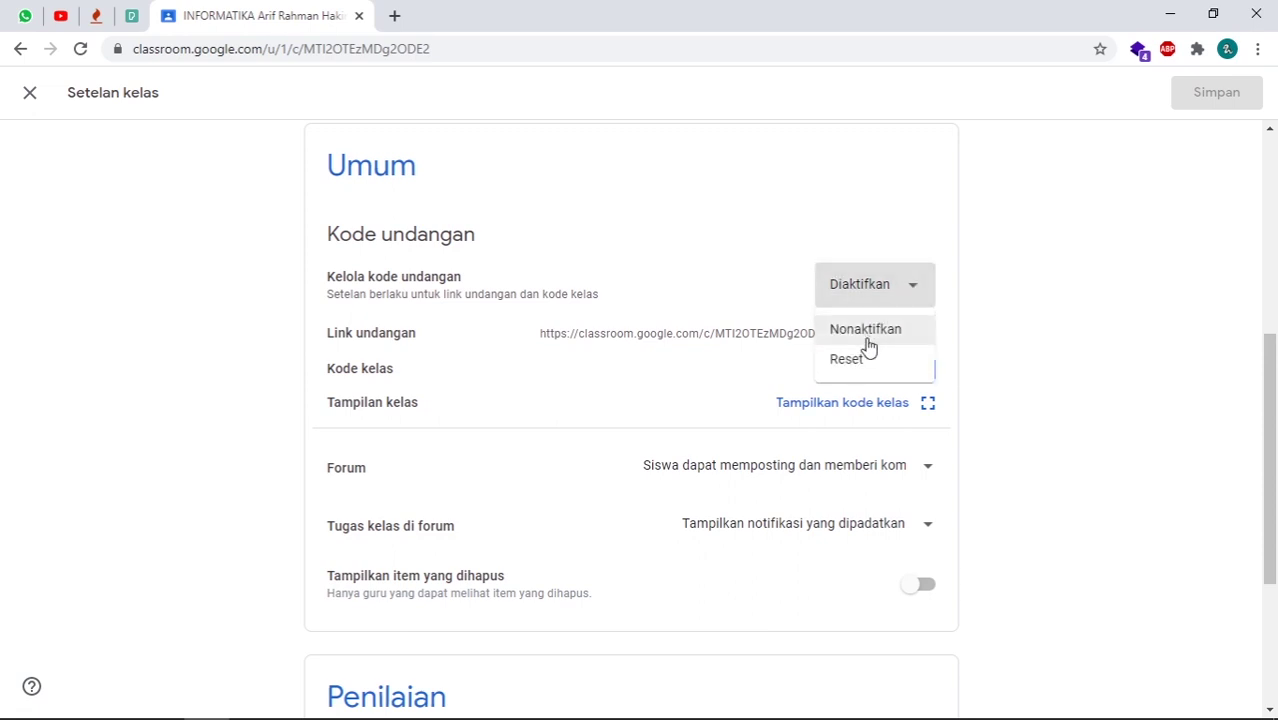
left_click(857, 364)
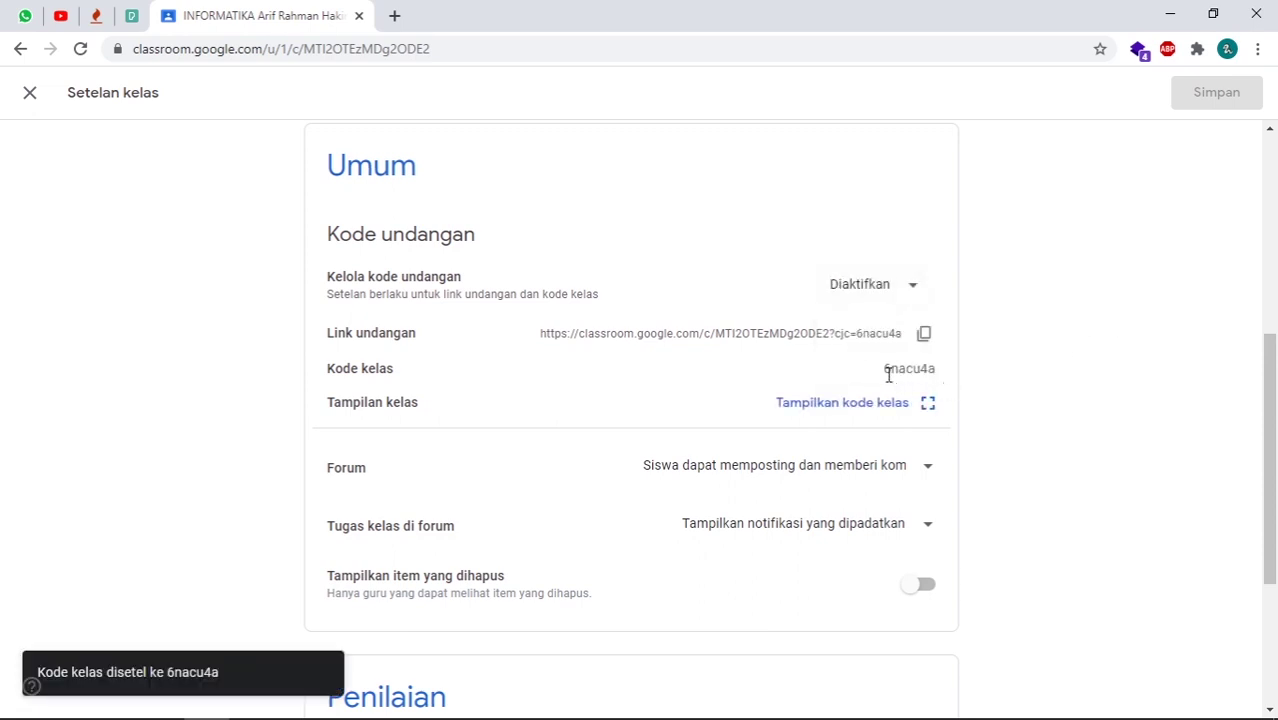
left_click_drag(885, 372, 938, 368)
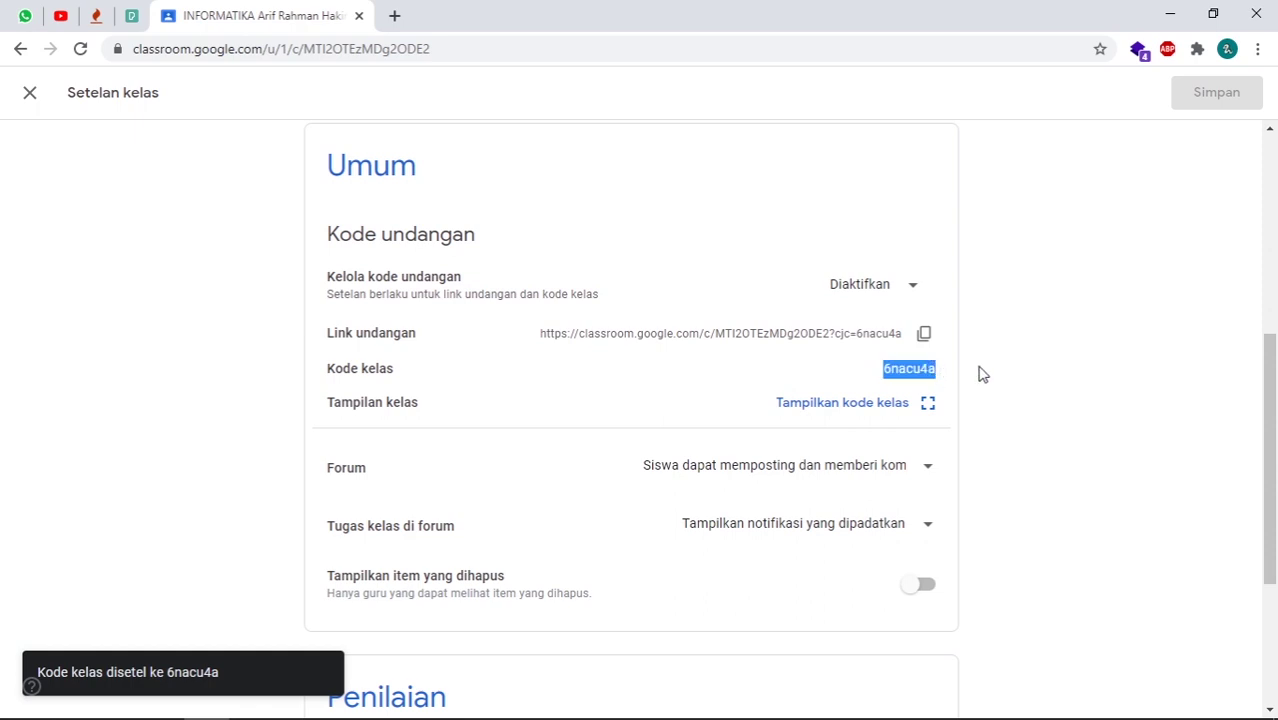
scroll(1058, 328, "down", 1)
scroll(1062, 328, "up", 2)
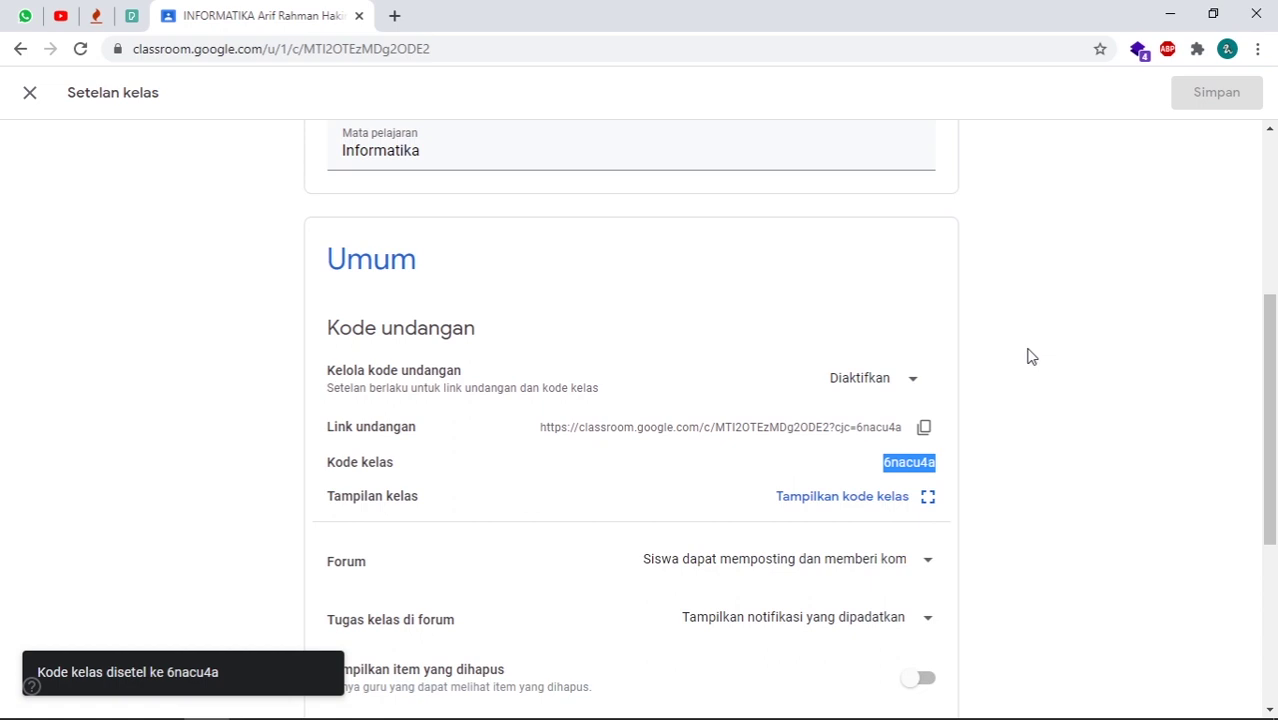
scroll(987, 408, "down", 1)
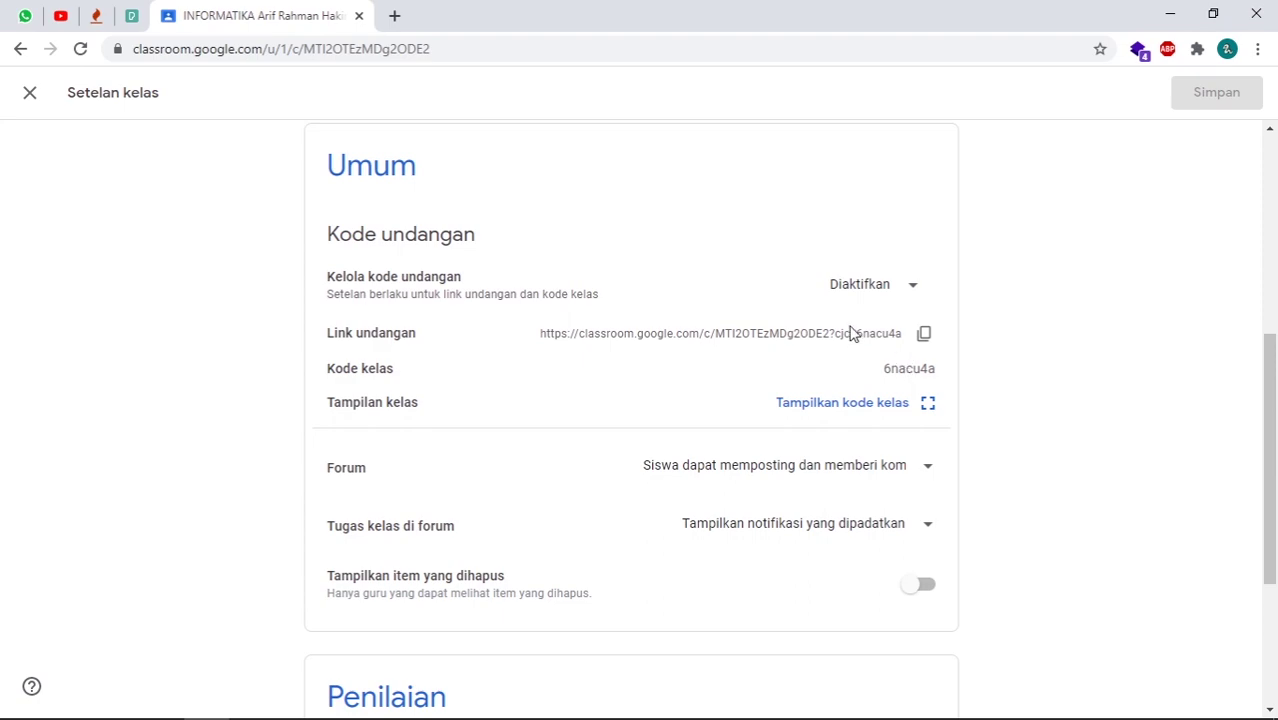
scroll(853, 337, "up", 4)
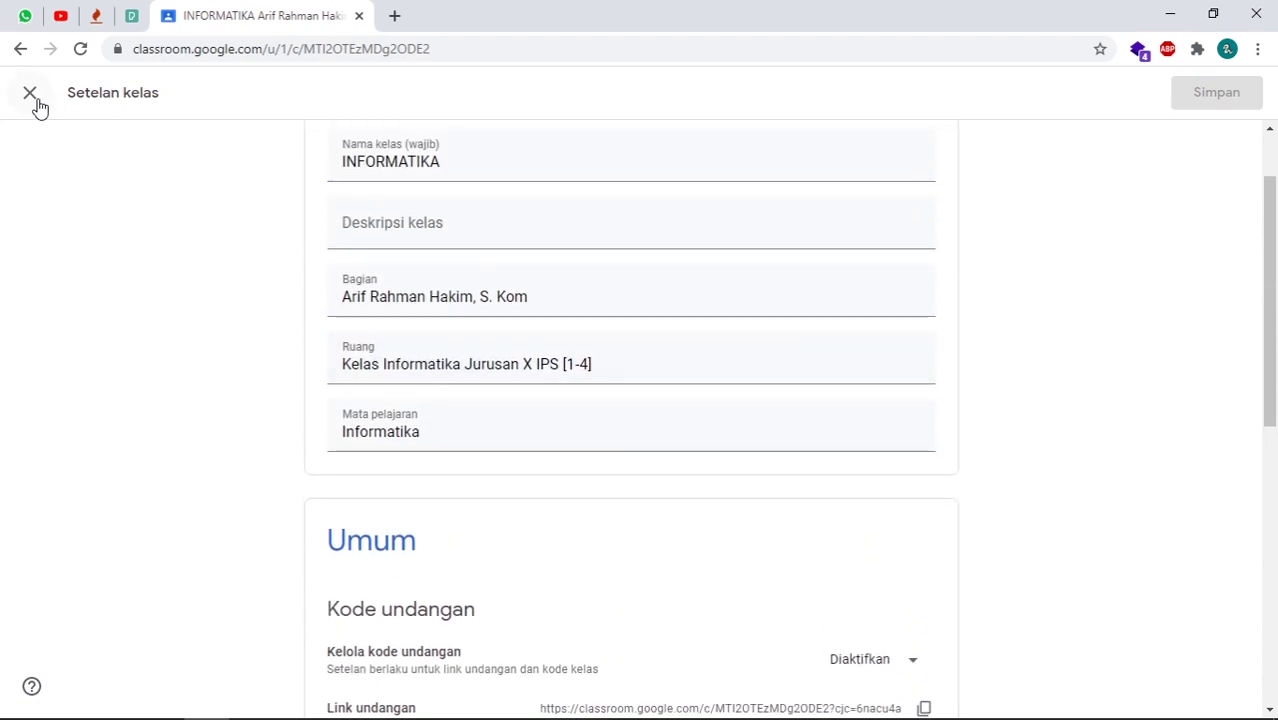
- Close Setelan kelas, view Anggota and cancel the Undang siswa form, then return to Forum
left_click(32, 95)
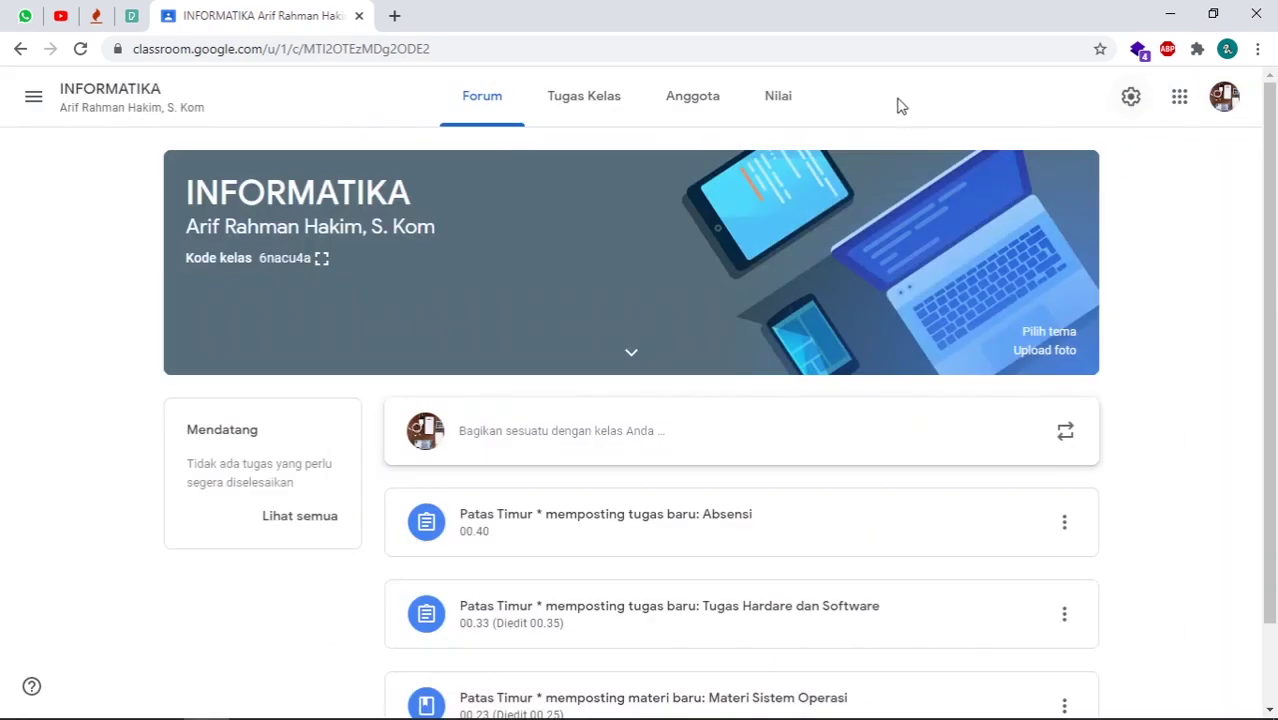
left_click(727, 114)
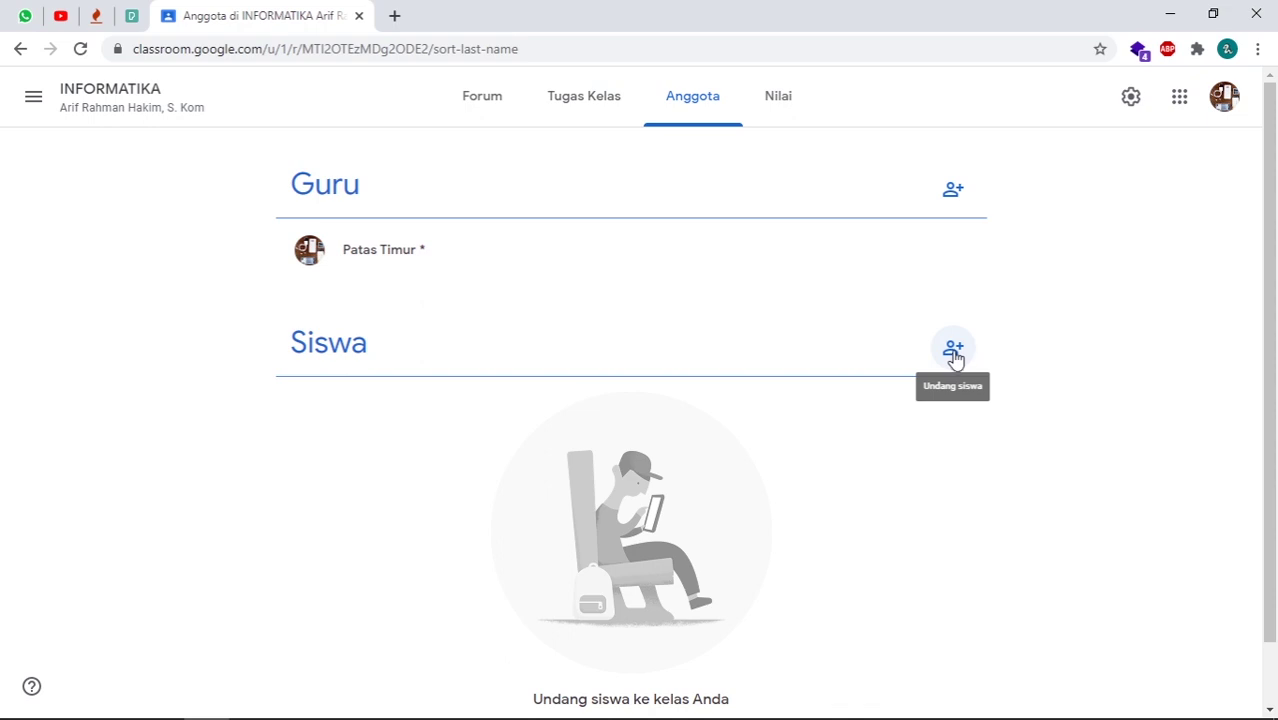
left_click(953, 352)
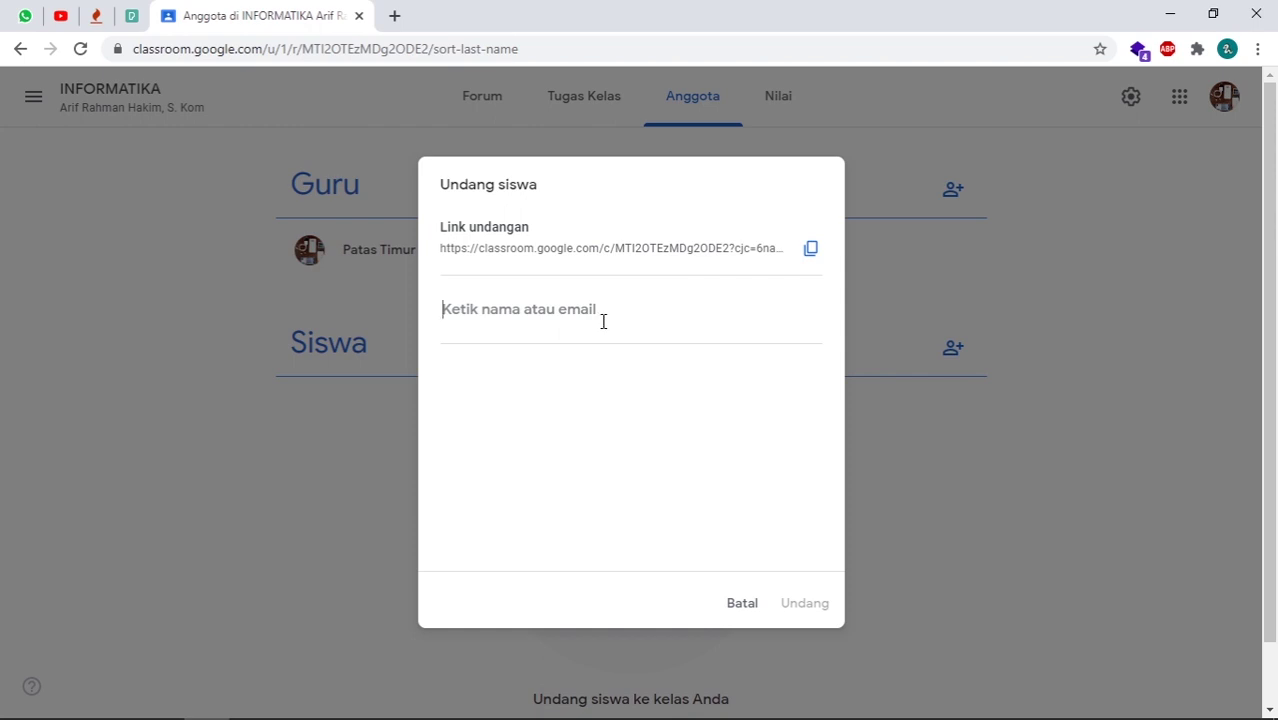
left_click(739, 605)
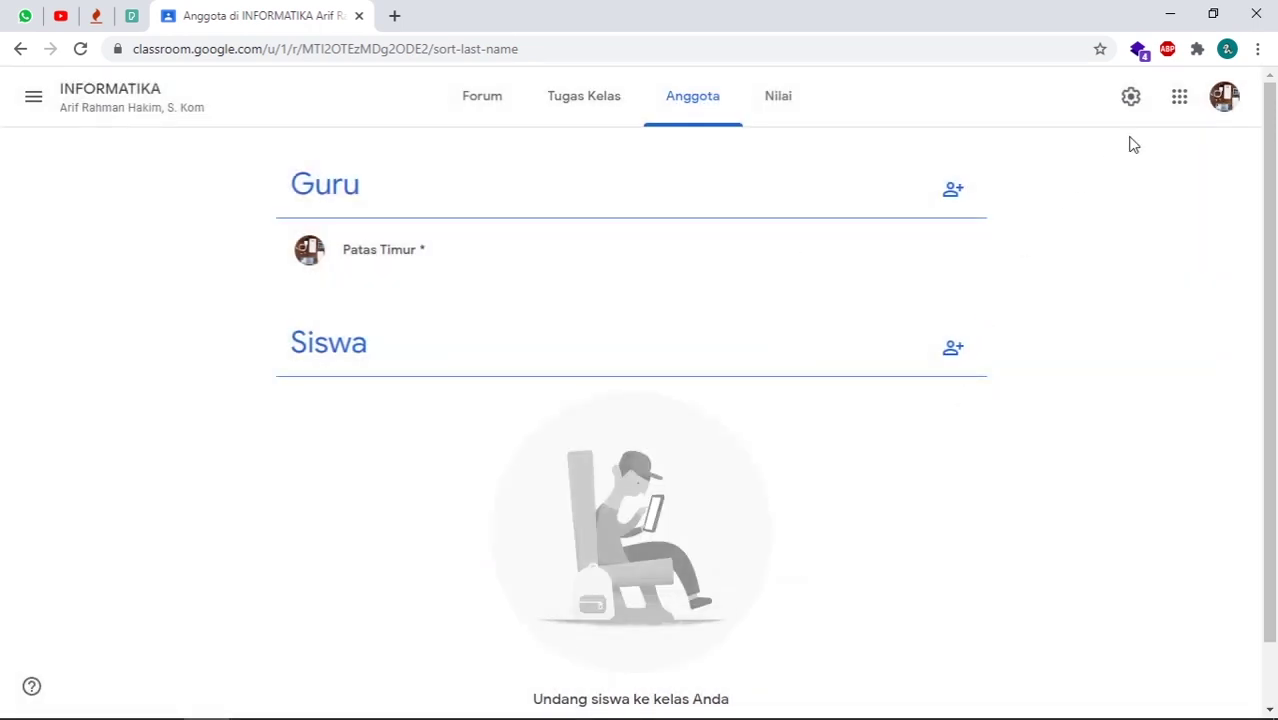
left_click(491, 112)
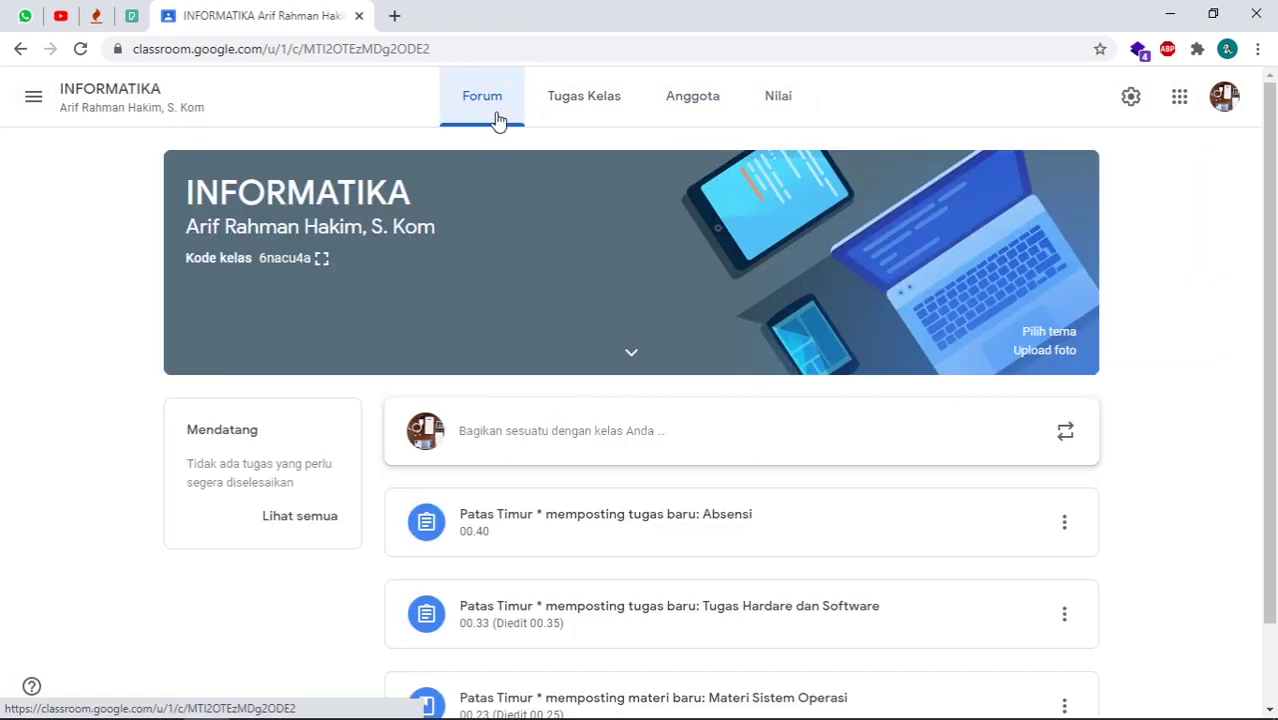
left_click(321, 262)
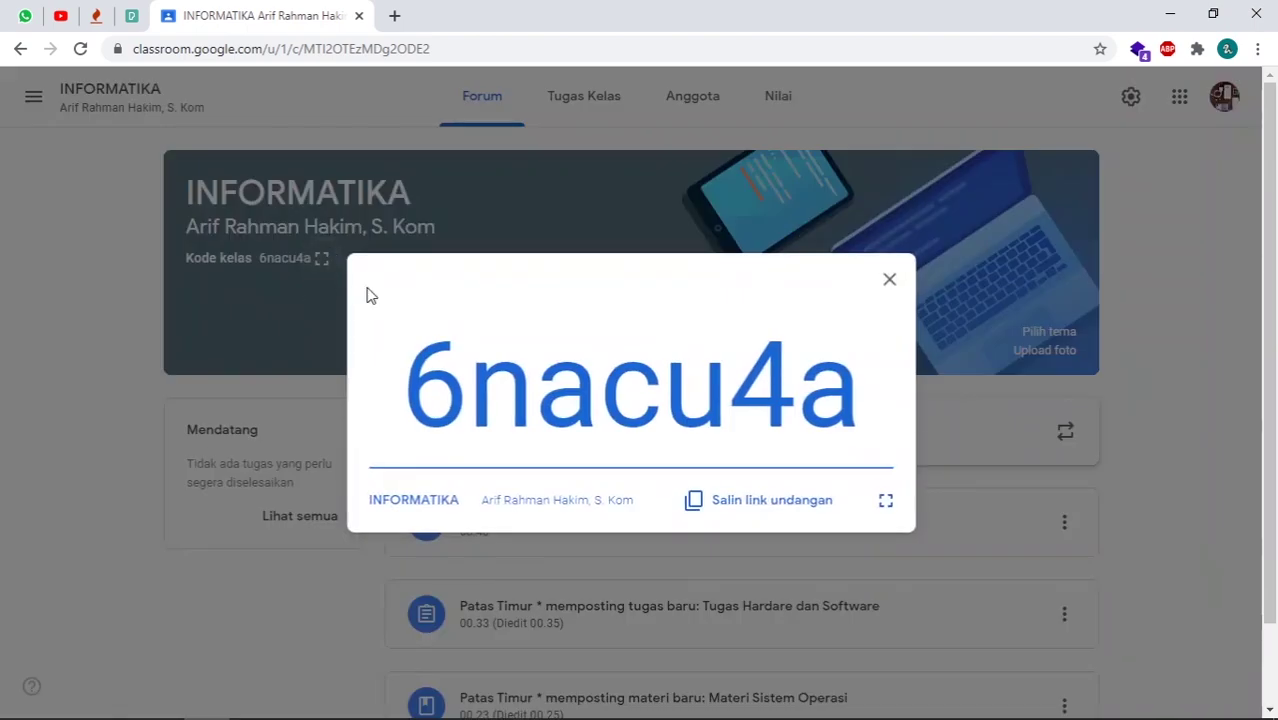
left_click_drag(402, 392, 882, 370)
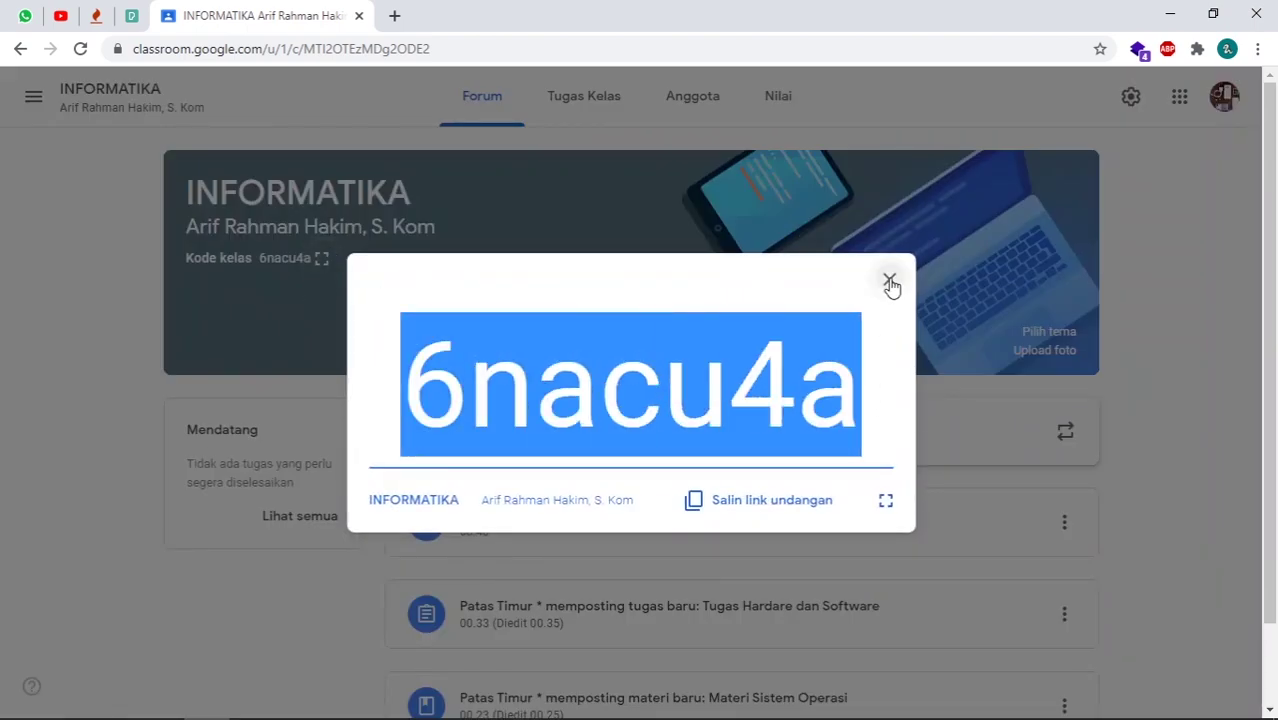
left_click(889, 280)
- Reopen the class settings, then minimize Chrome to show the Windows desktop
left_click(1133, 98)
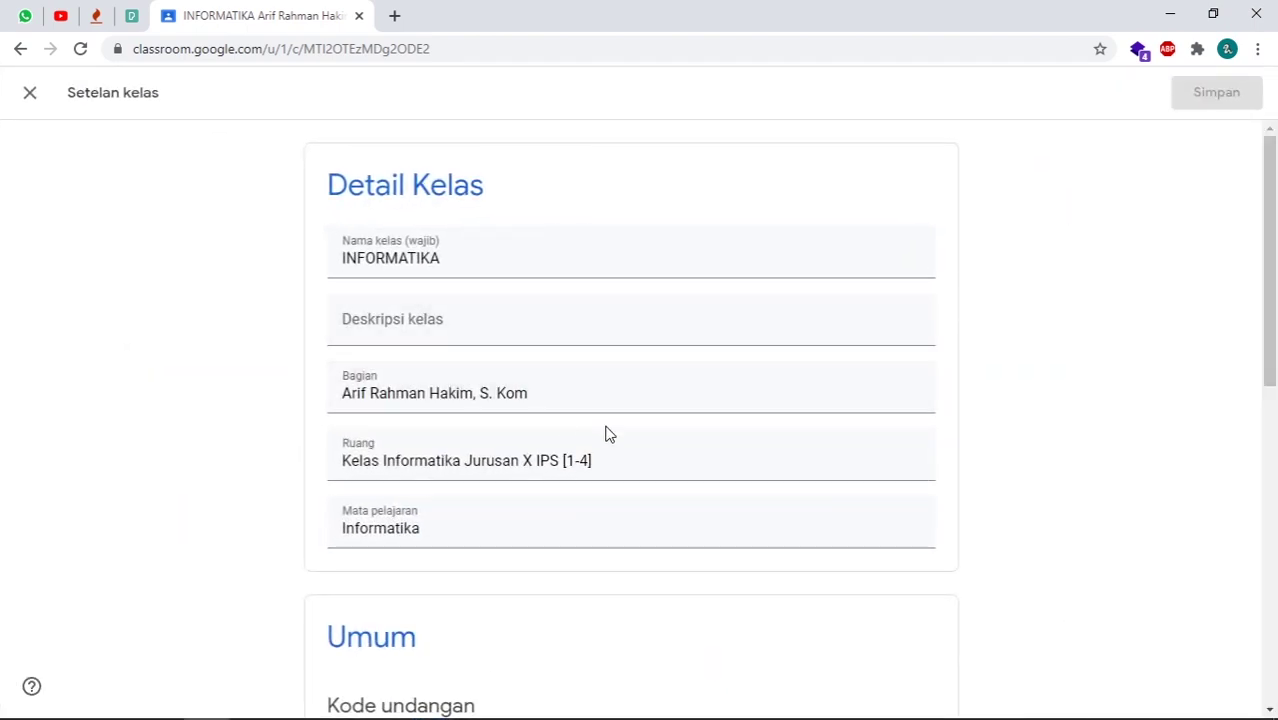
scroll(584, 432, "down", 5)
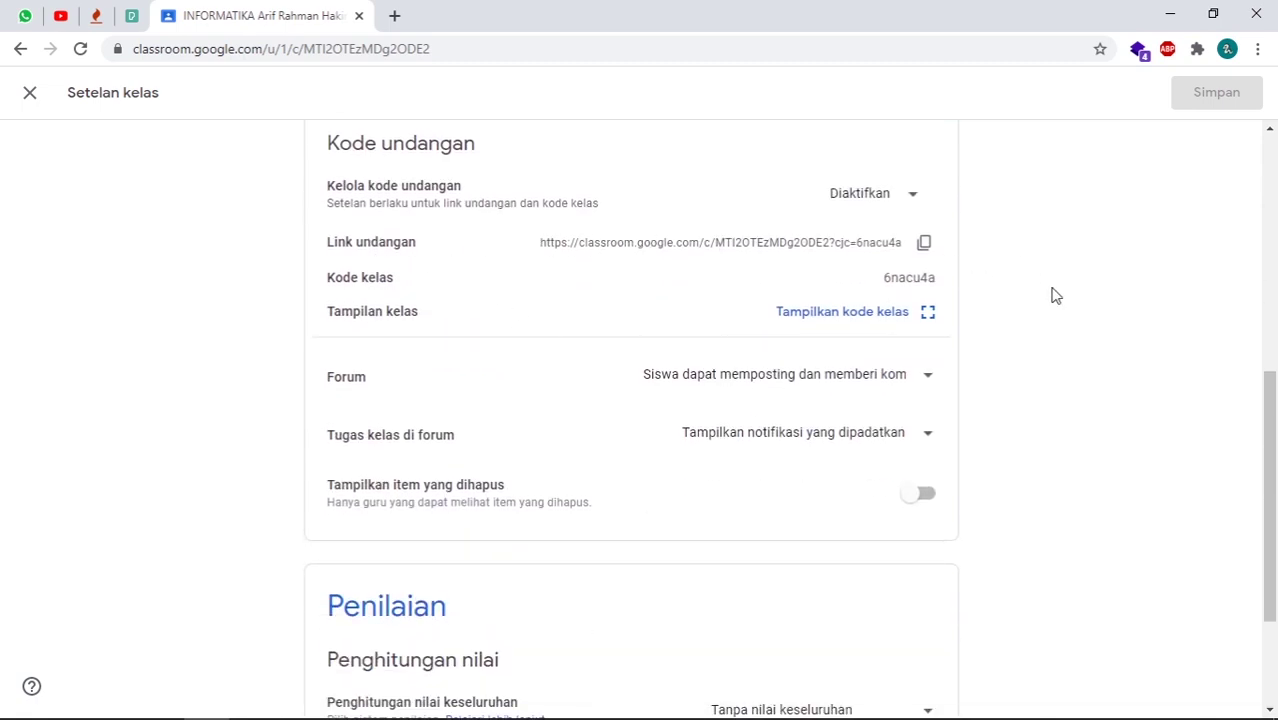
scroll(1033, 291, "up", 3)
scroll(1020, 308, "down", 3)
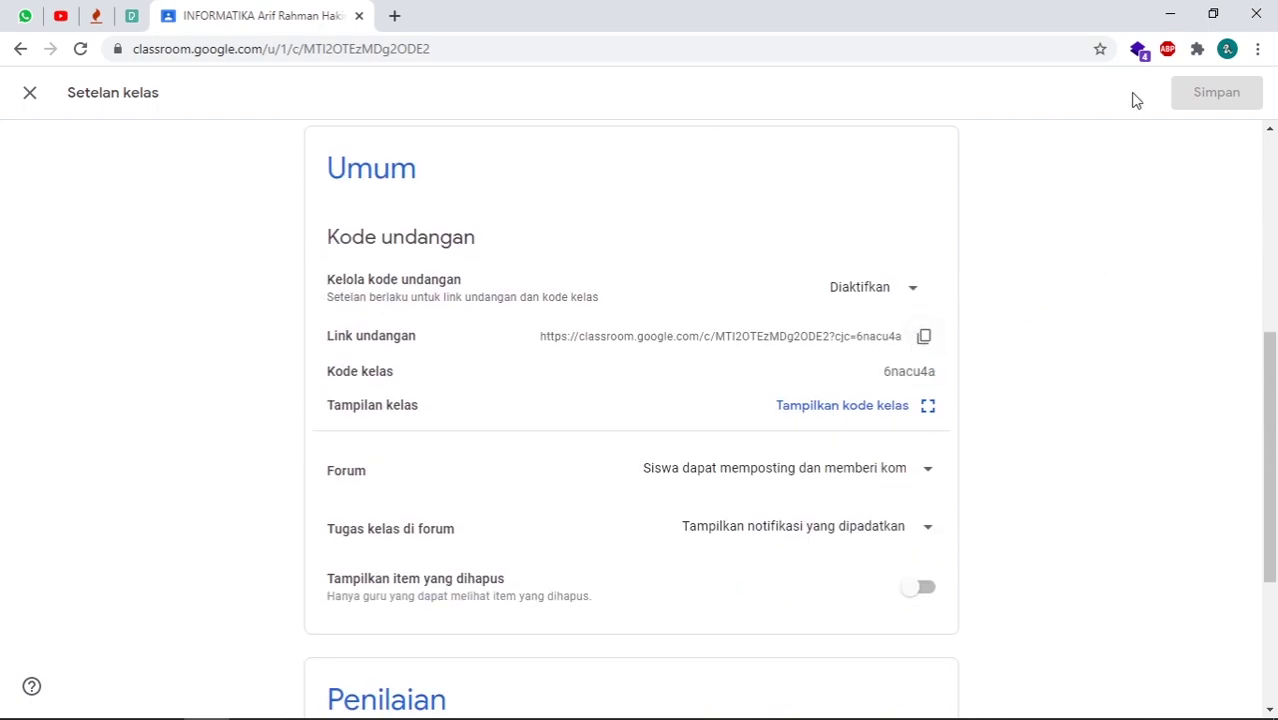
left_click(1168, 14)
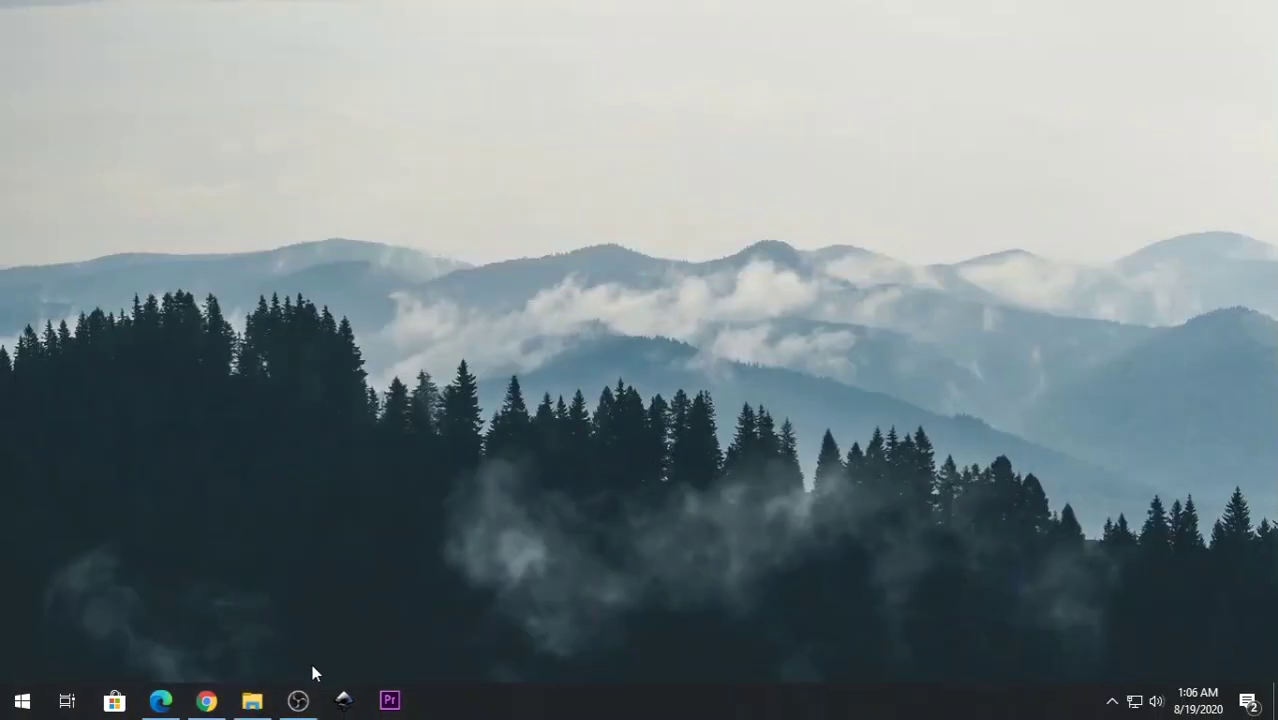
- In Edge, dismiss the Chrome suggestion, search Google for 'classroom', and open Google Classroom
left_click(160, 700)
left_click(1104, 298)
left_click(771, 331)
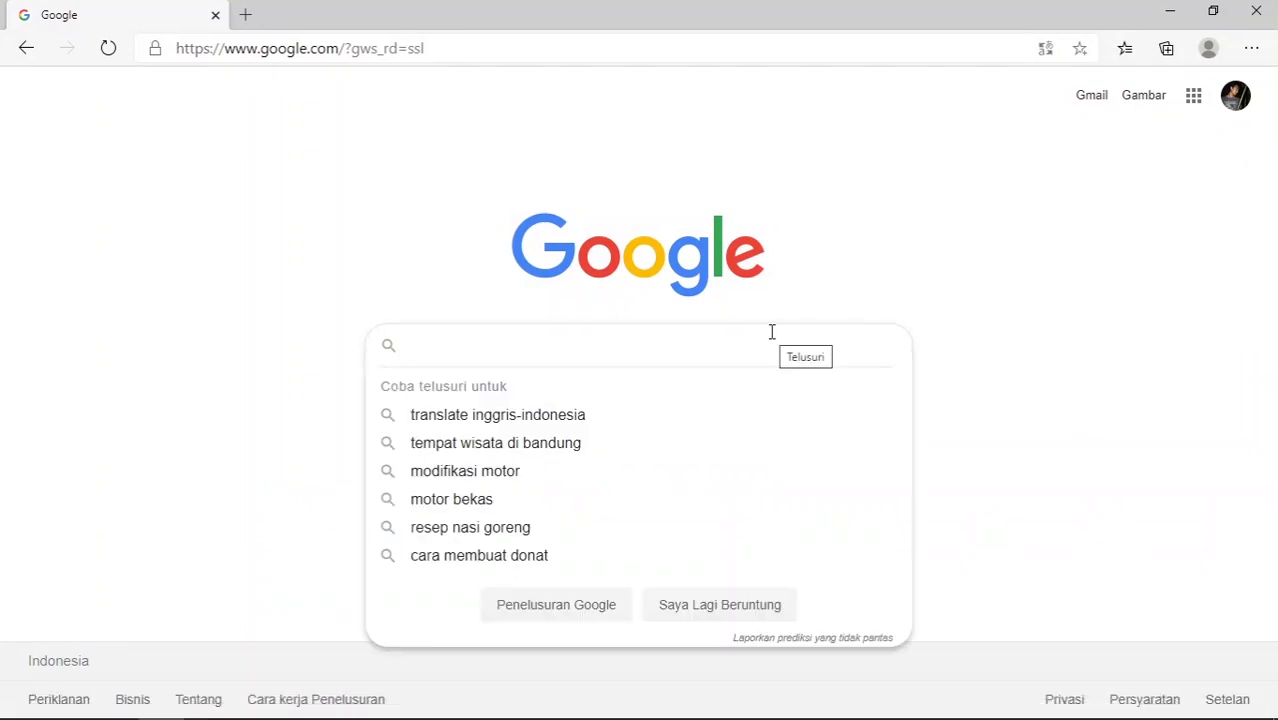
type("cl")
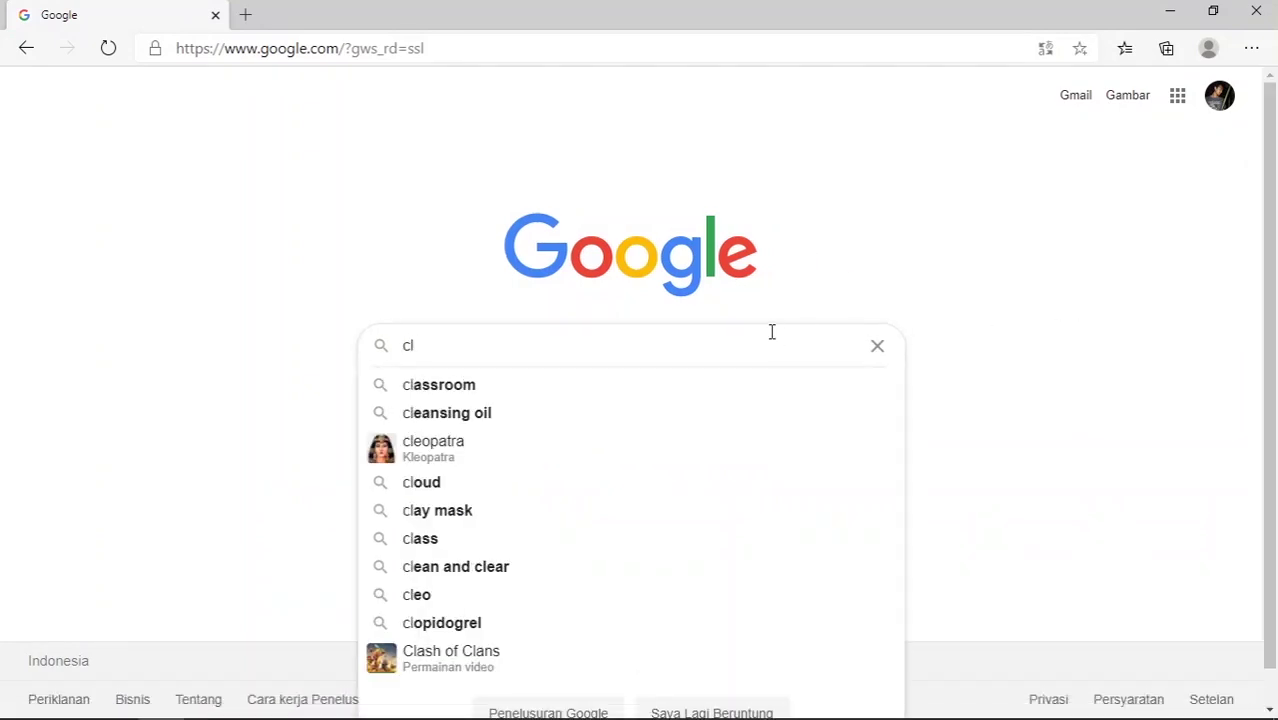
type("asss")
key("BackSpace")
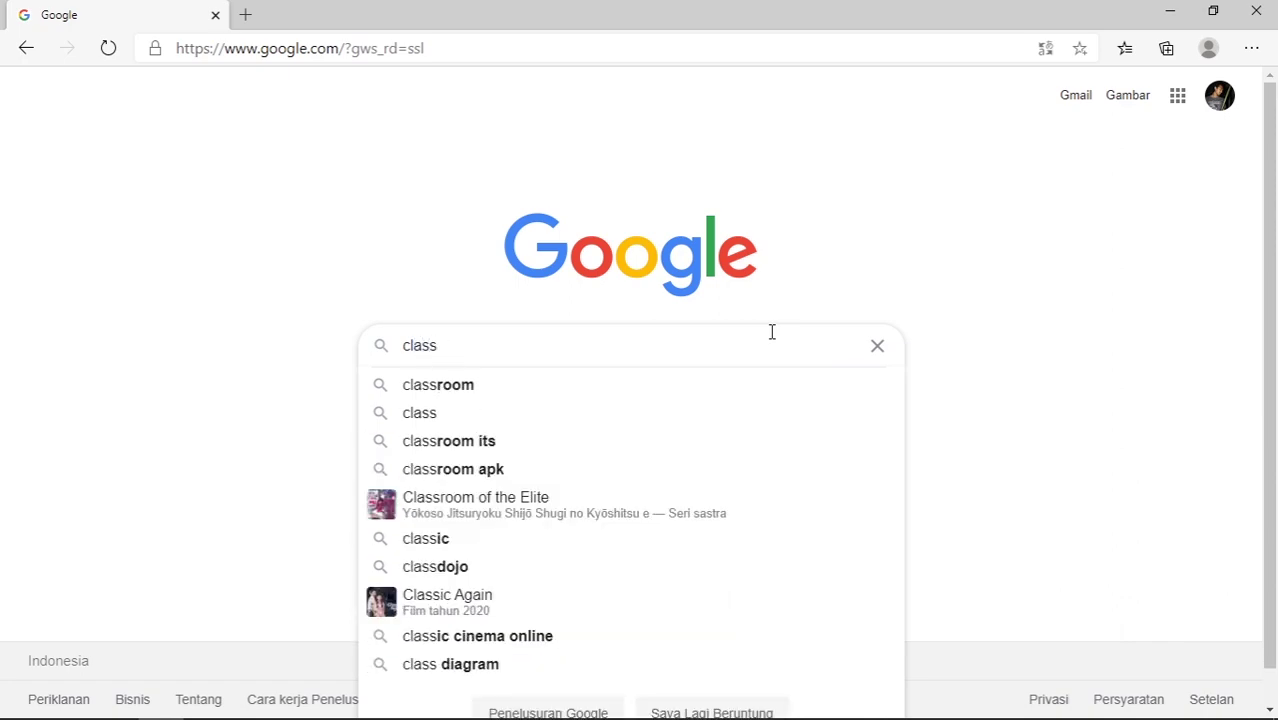
type("room]")
key("Return")
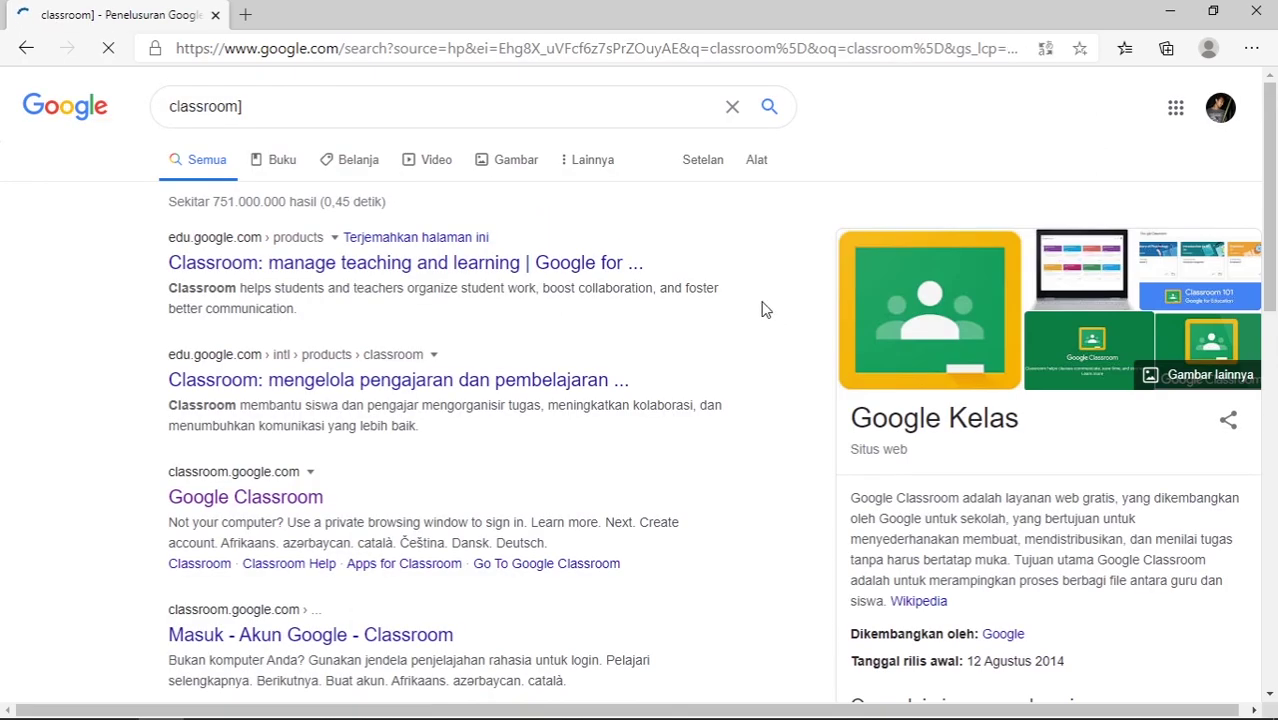
left_click(277, 498)
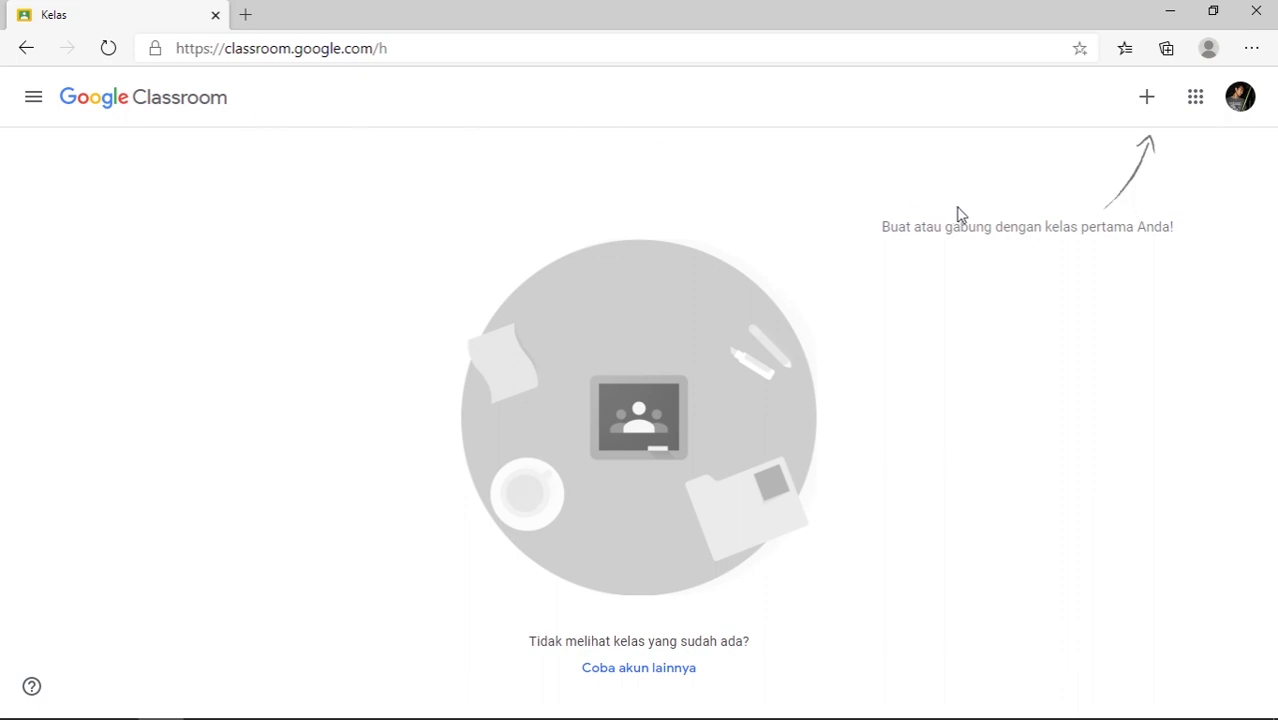
- Choose 'Gabung ke kelas' from the + menu and focus the empty Kode kelas field
left_click(1145, 106)
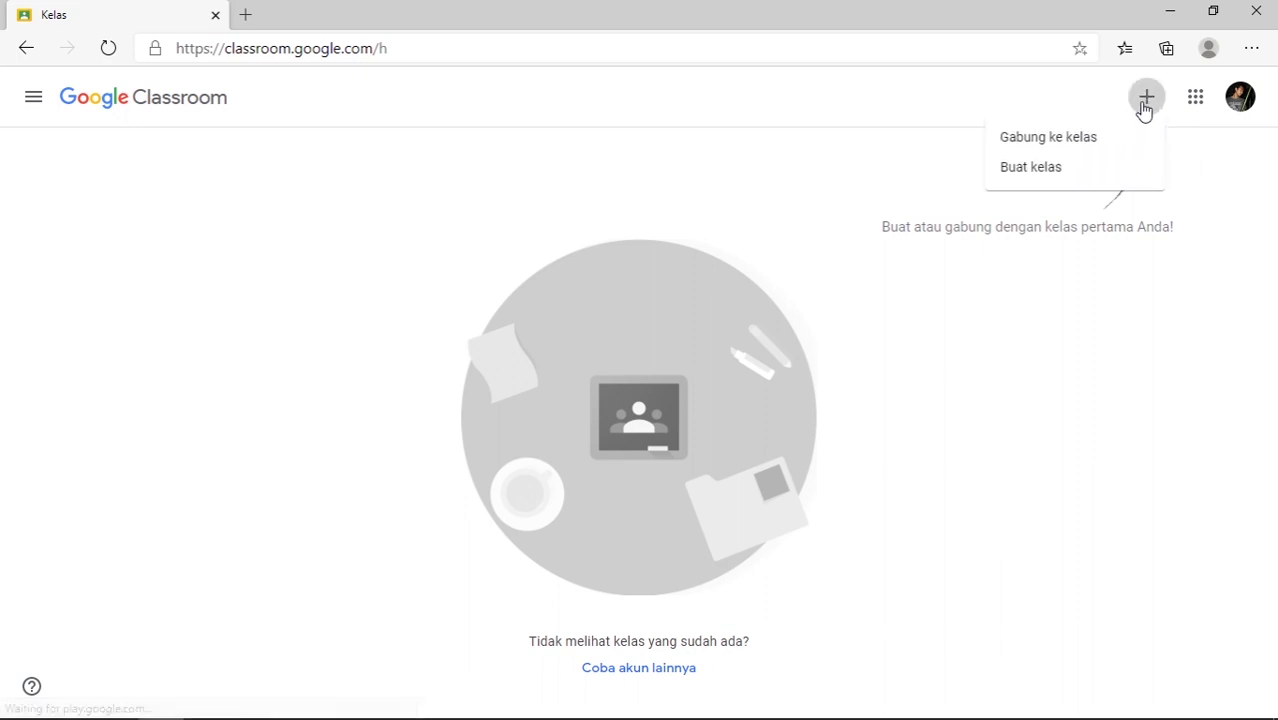
left_click(1050, 142)
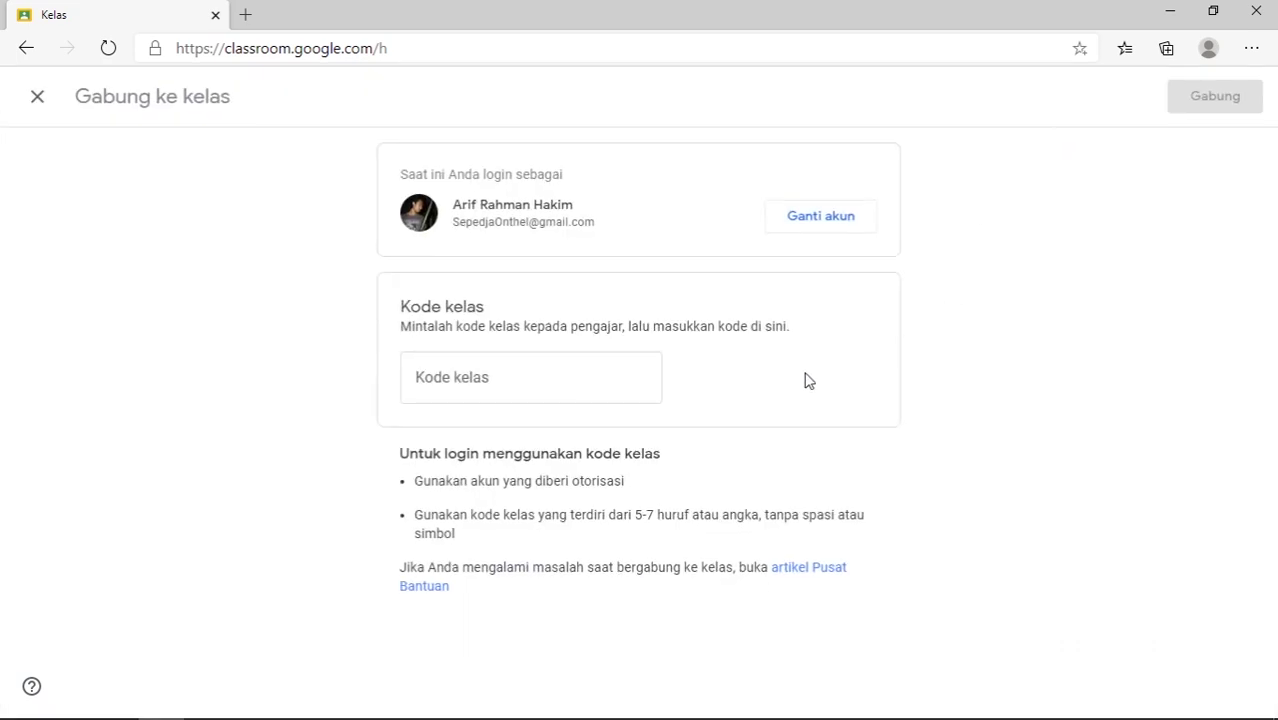
left_click(517, 381)
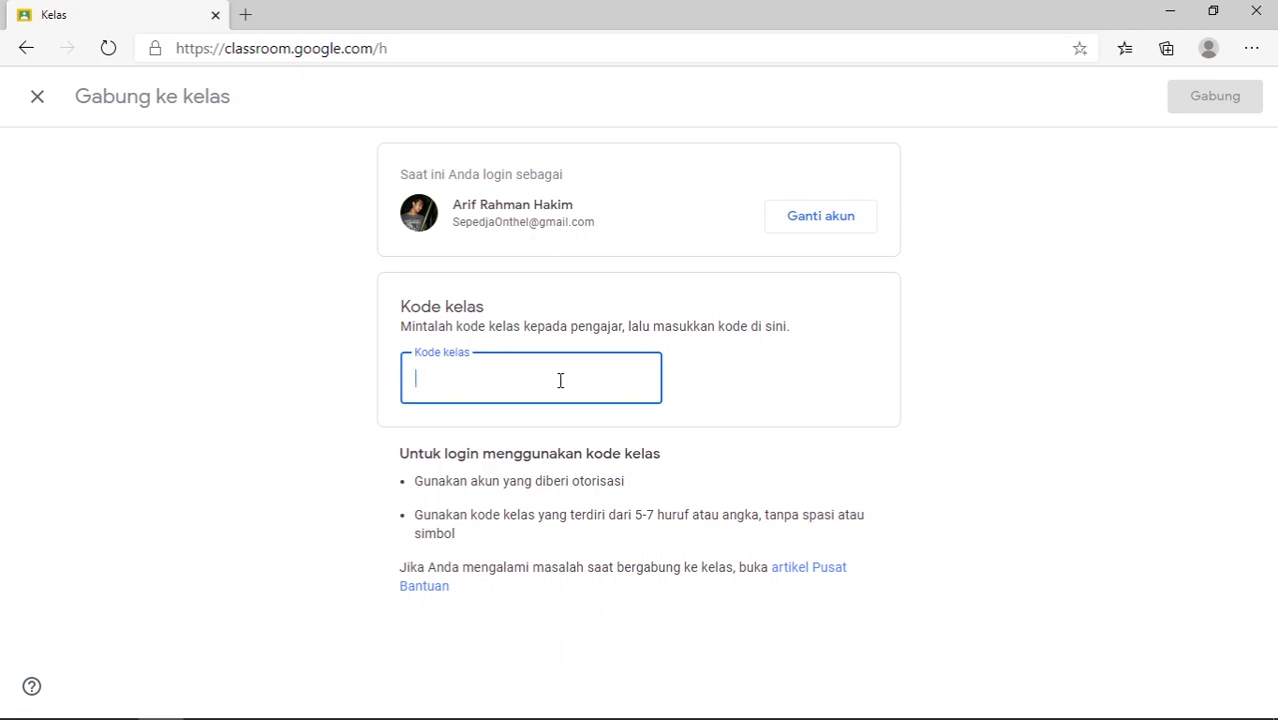
left_click(207, 700)
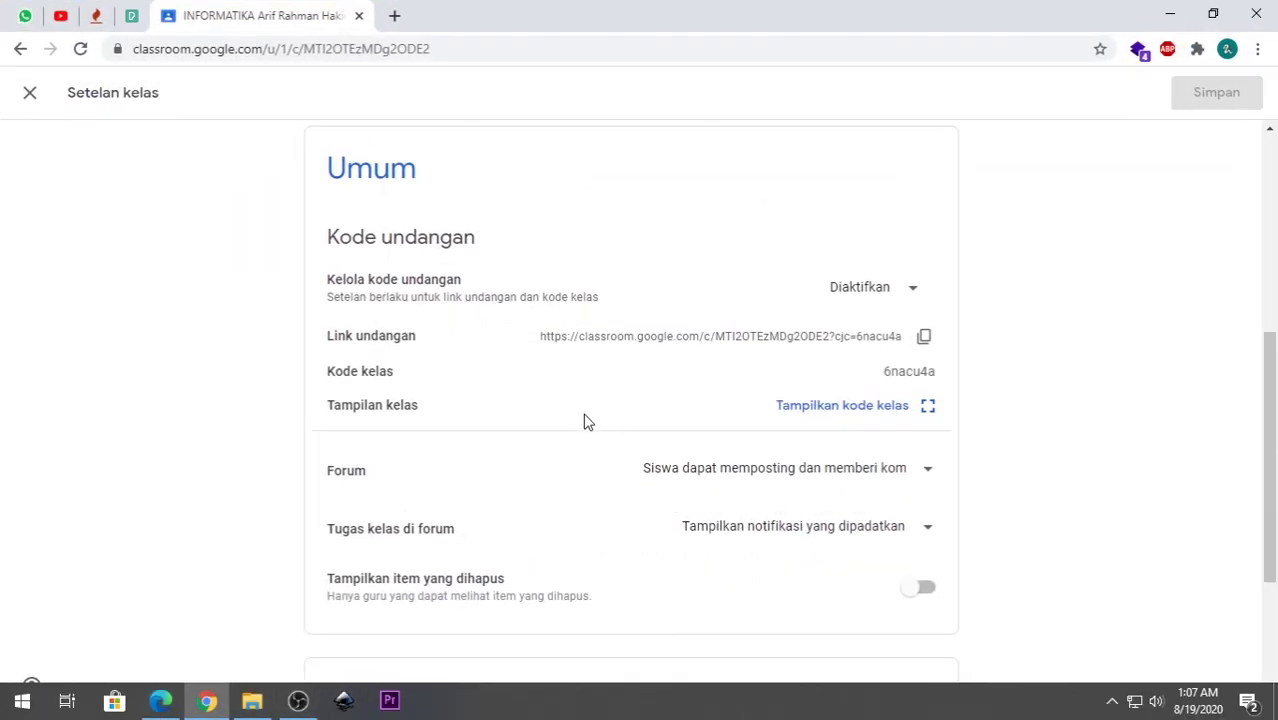
left_click(929, 408)
left_click_drag(866, 386, 518, 398)
right_click(518, 398)
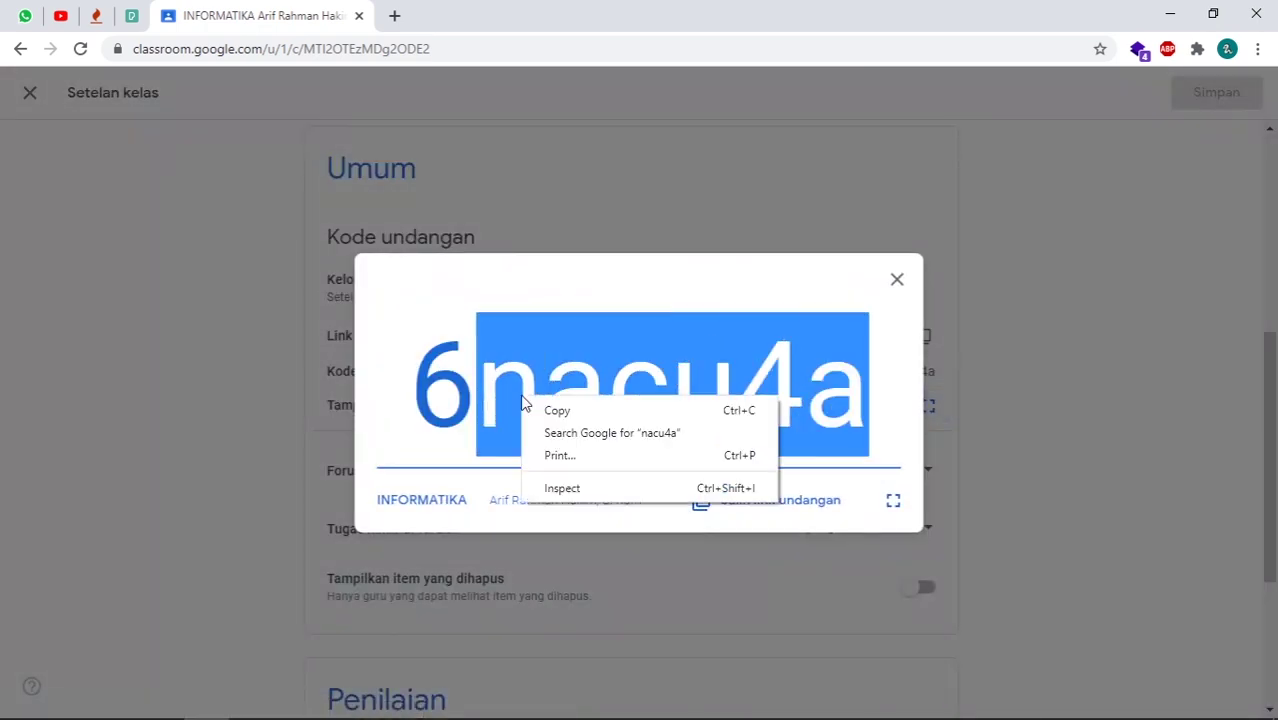
left_click(433, 396)
left_click_drag(420, 388, 903, 416)
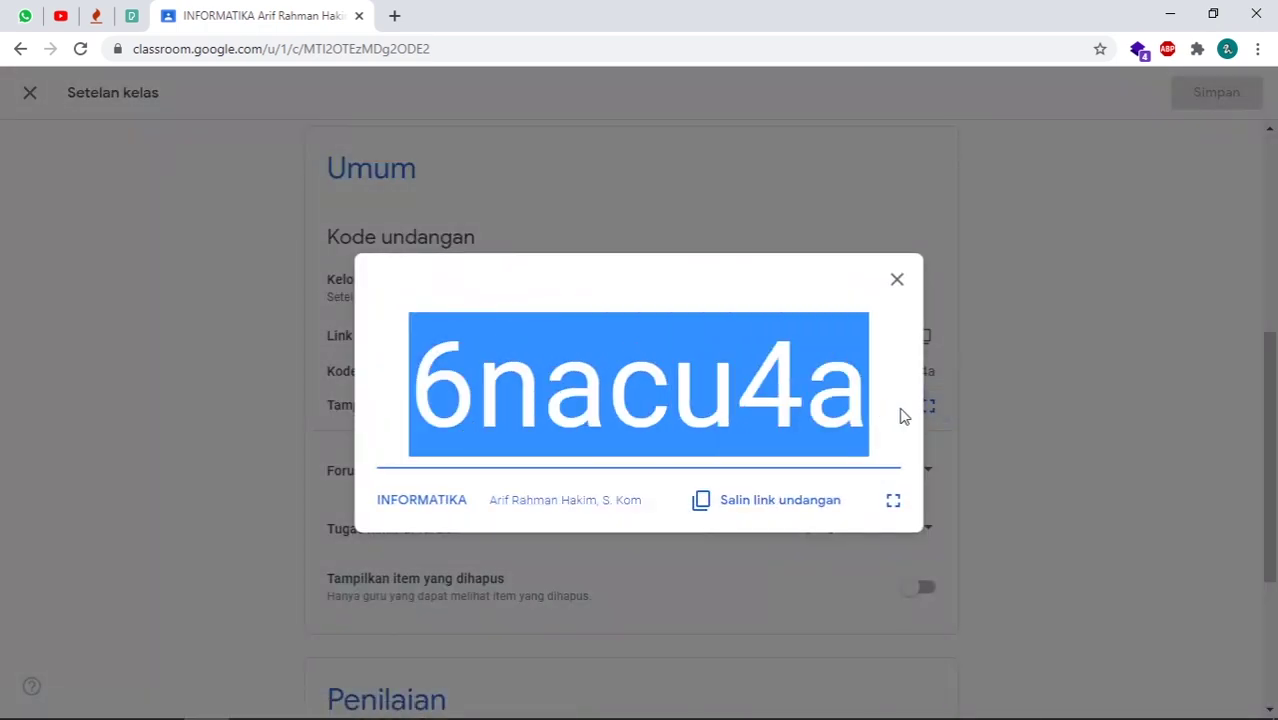
right_click(777, 400)
left_click(796, 412)
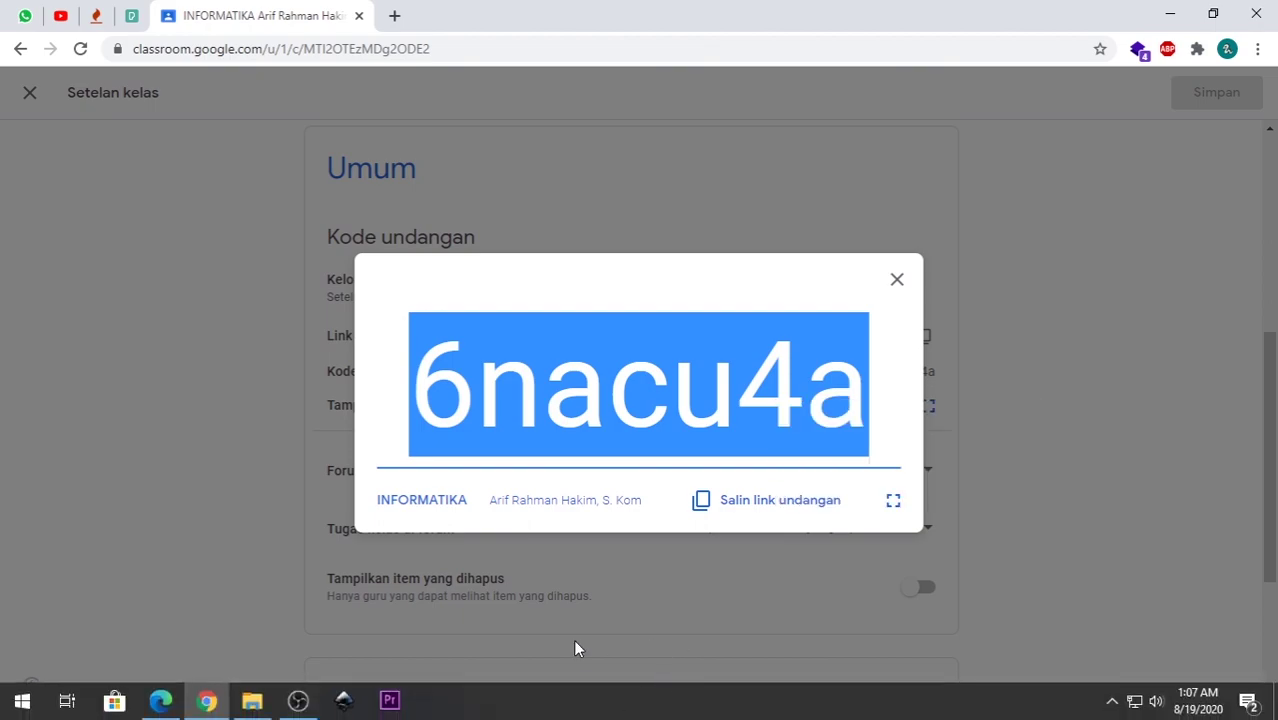
left_click(161, 700)
key("ctrl+v")
double_click(496, 362)
left_click(546, 367)
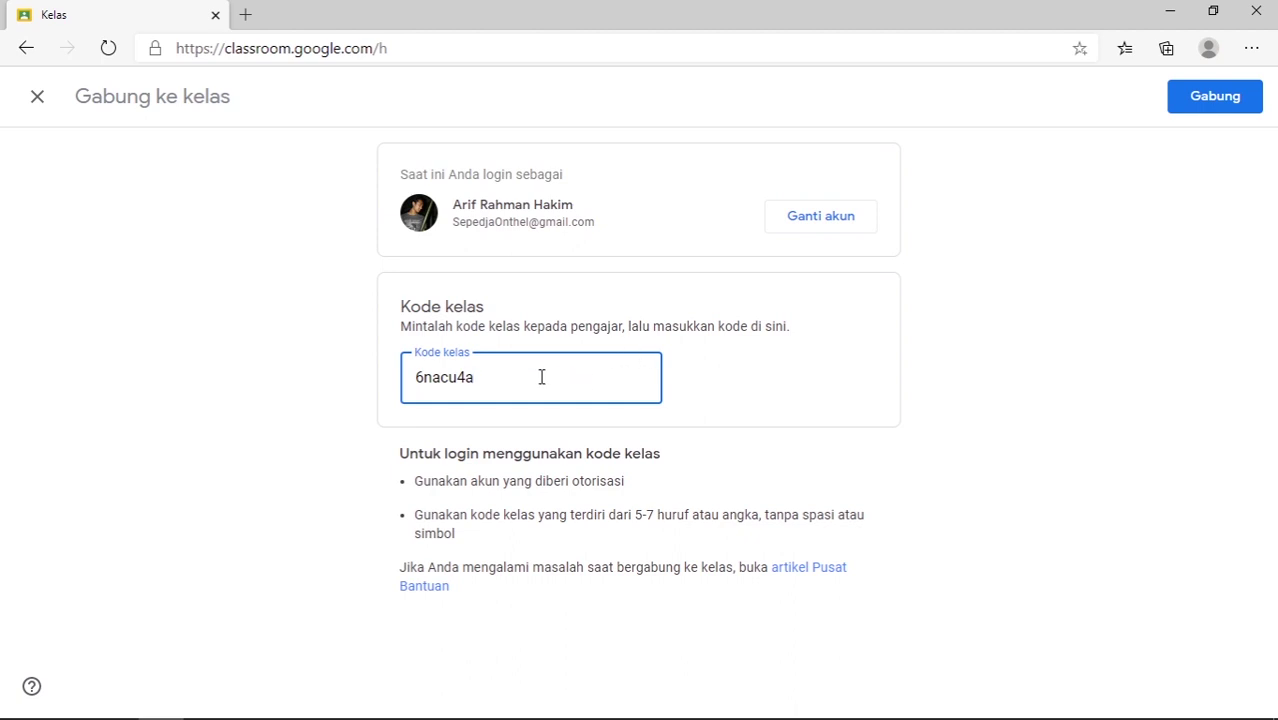
left_click_drag(496, 377, 414, 377)
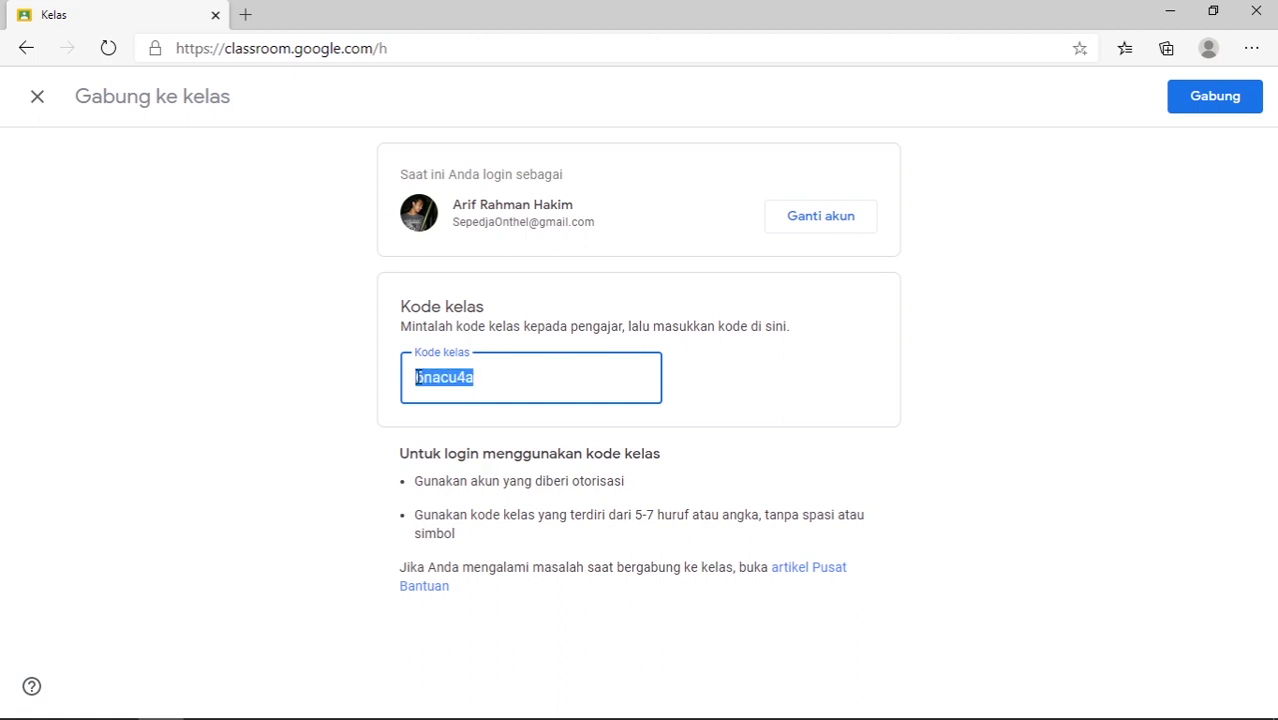
left_click(525, 379)
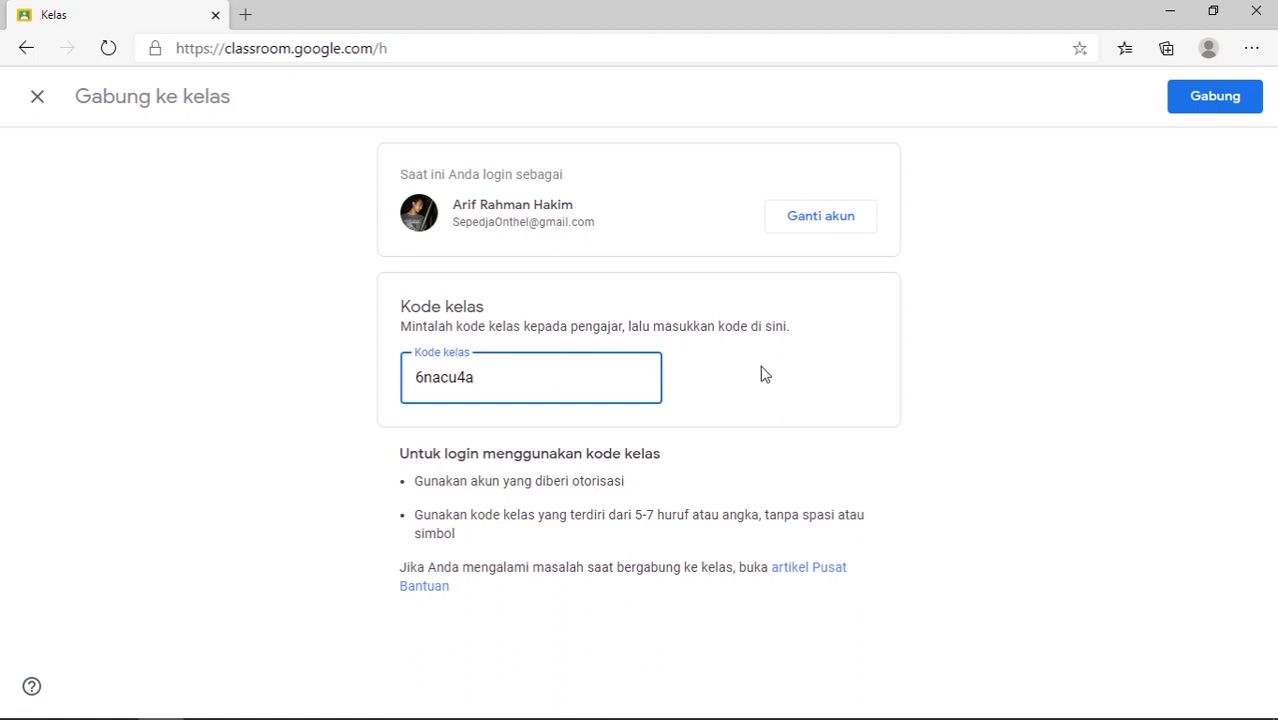
left_click(1082, 310)
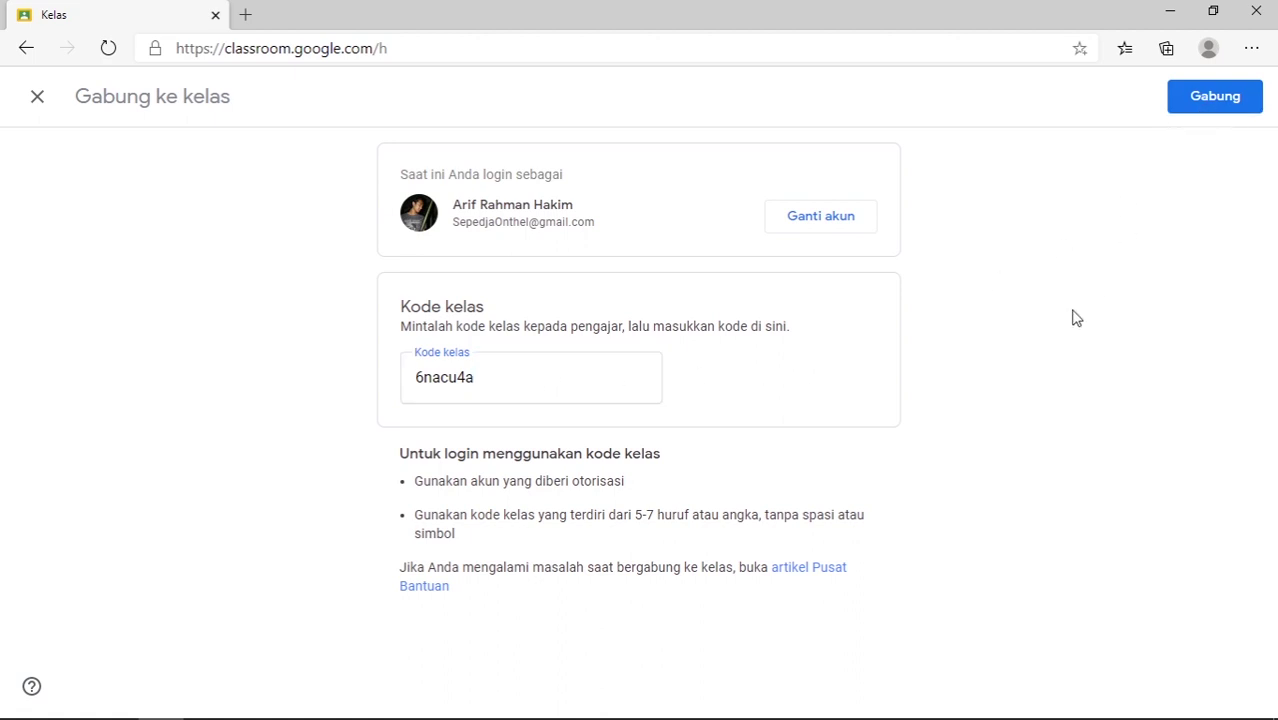
key("alt+Tab")
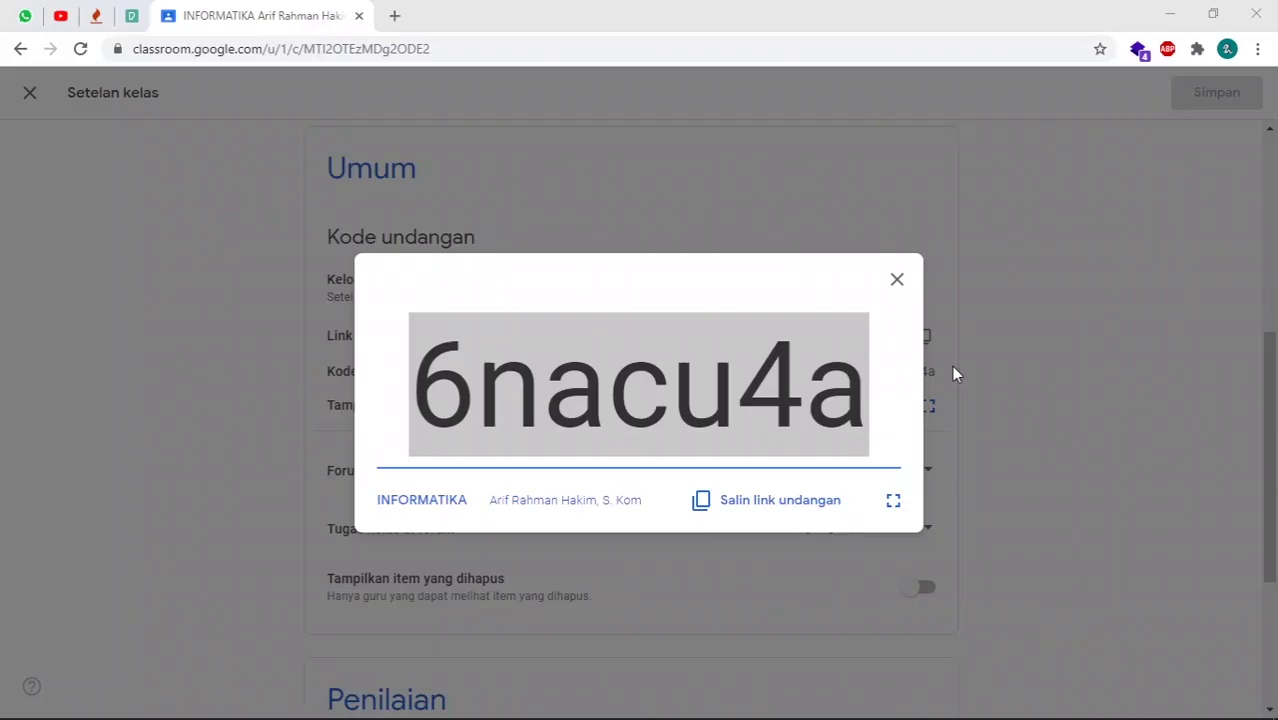
- Copy the class invite link from settings and open it in Edge's address bar
left_click(900, 277)
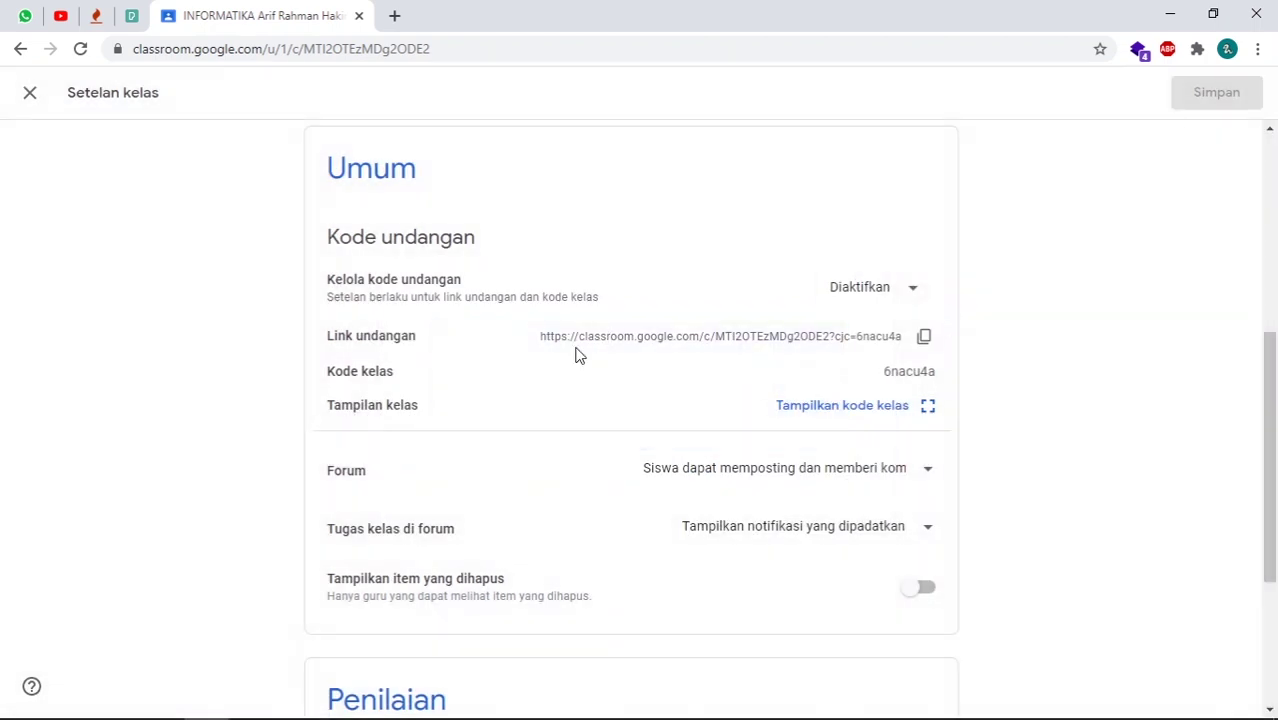
left_click(925, 339)
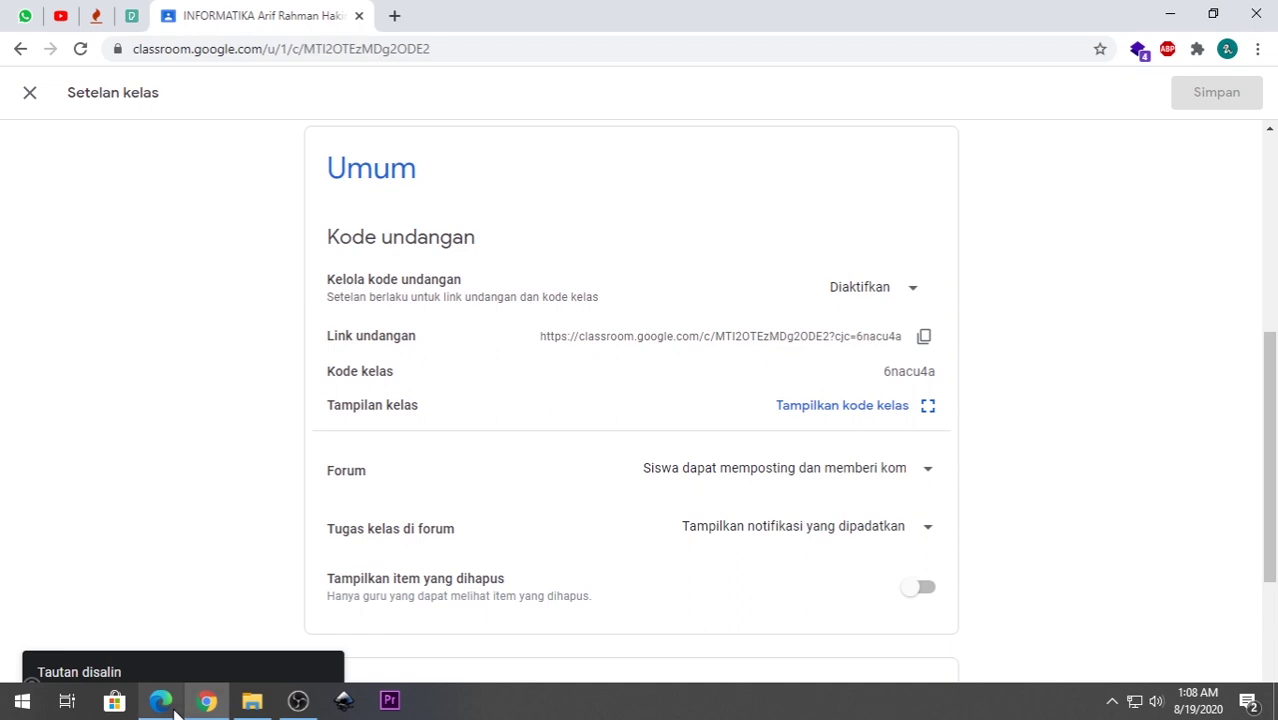
left_click(160, 700)
left_click(482, 46)
key("ctrl+v")
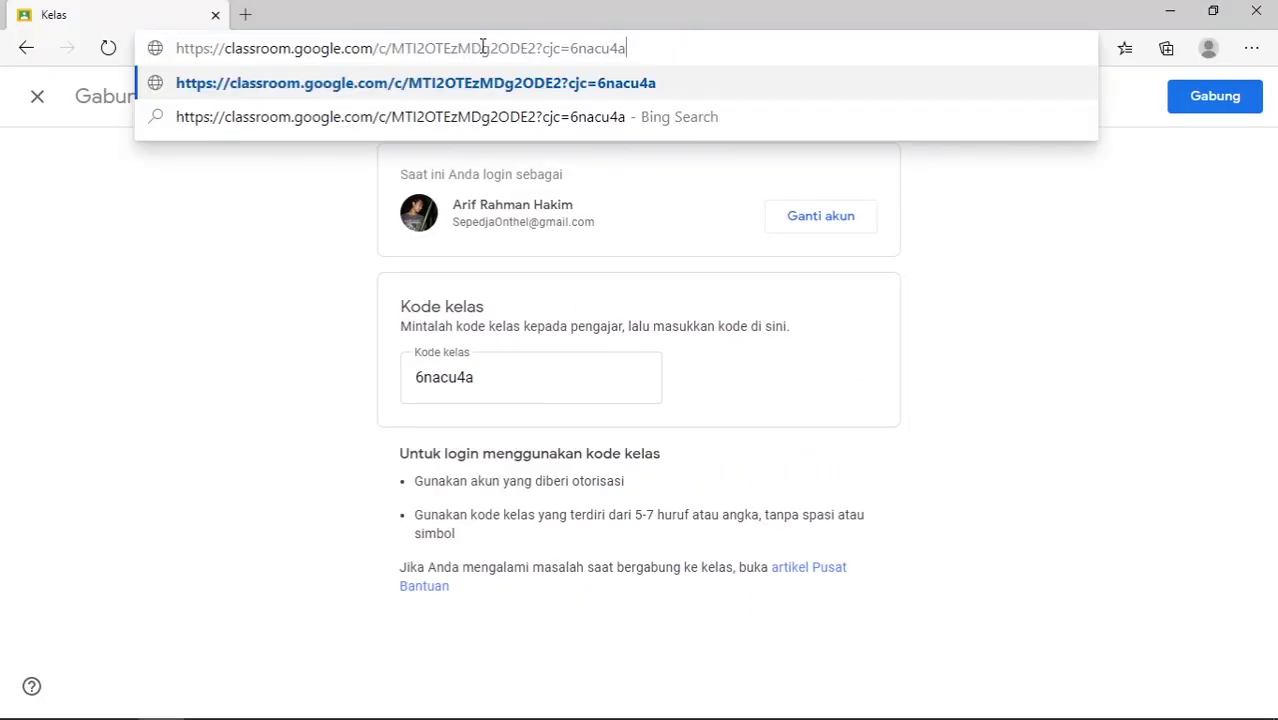
key("Return")
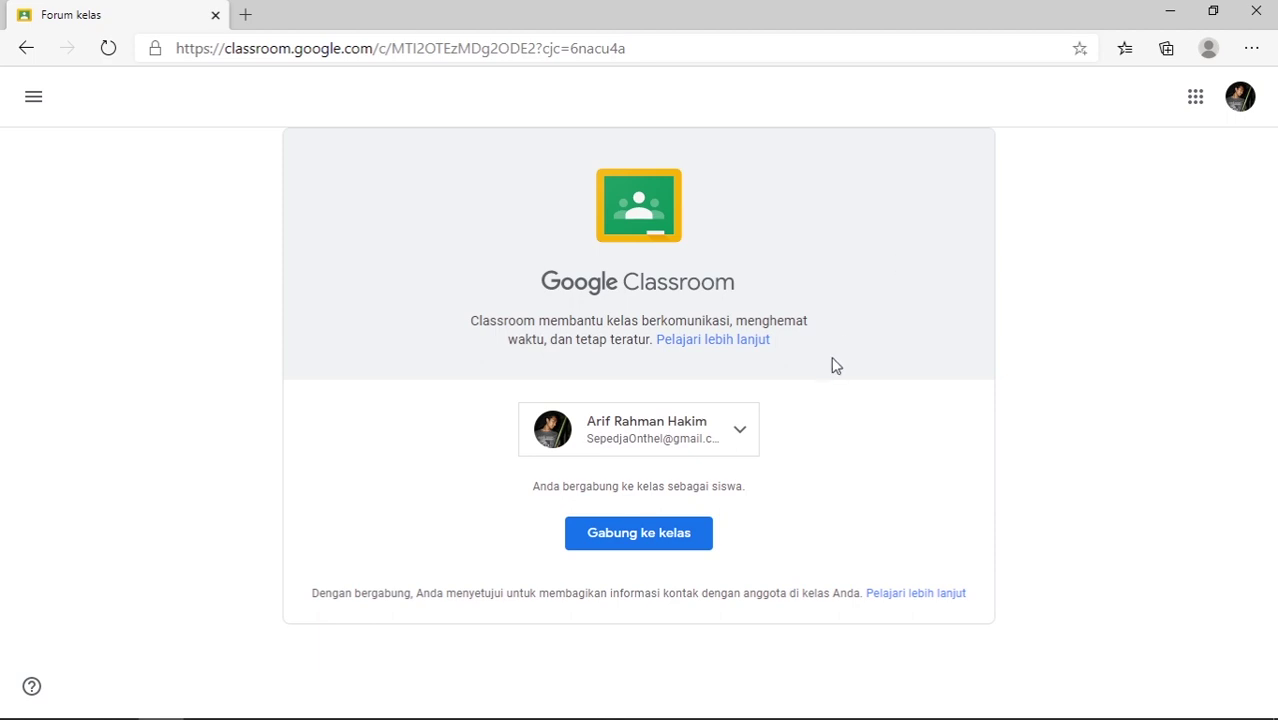
- Pick the same signed-in account and join INFORMATIKA as a student with 'Gabung ke kelas'
left_click(743, 435)
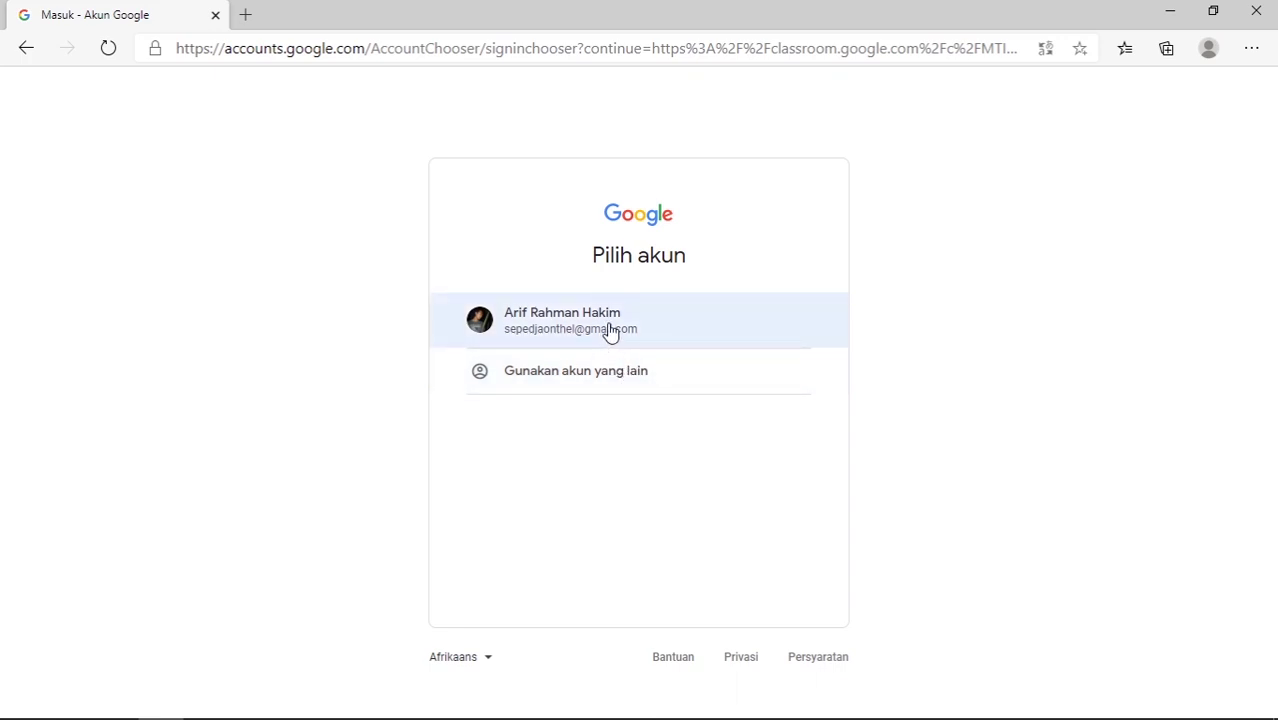
left_click(611, 331)
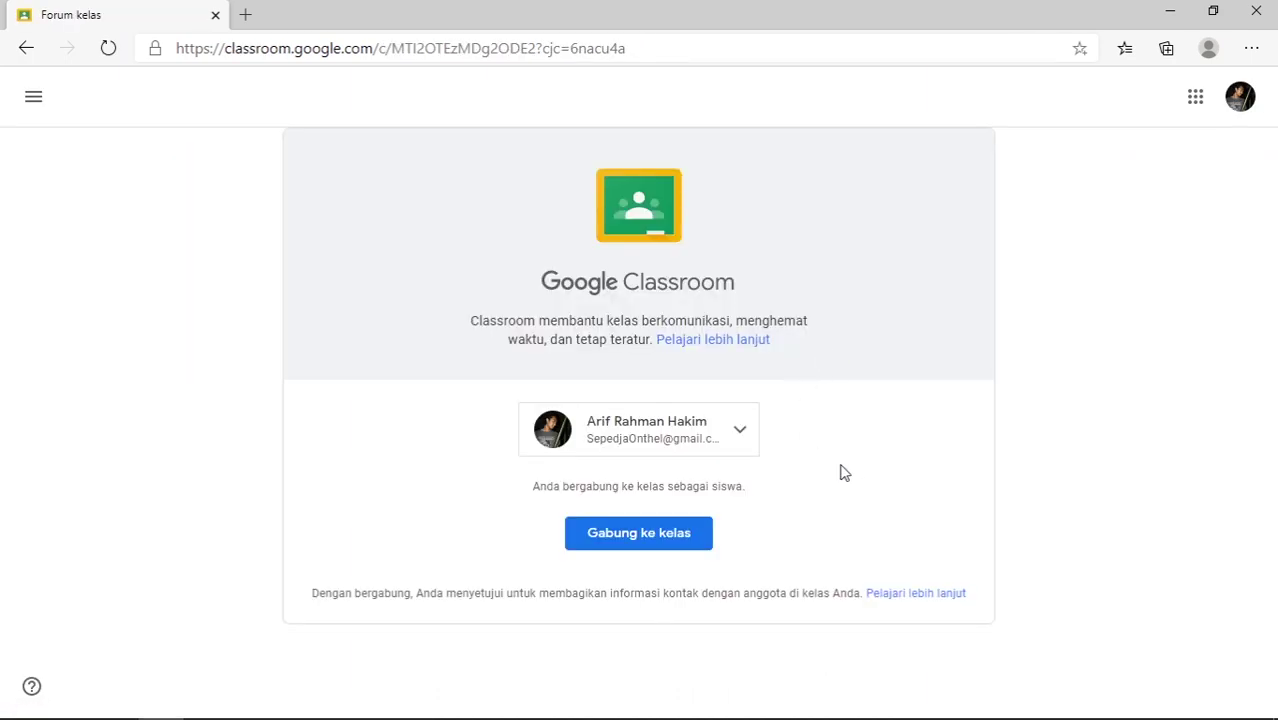
left_click(655, 538)
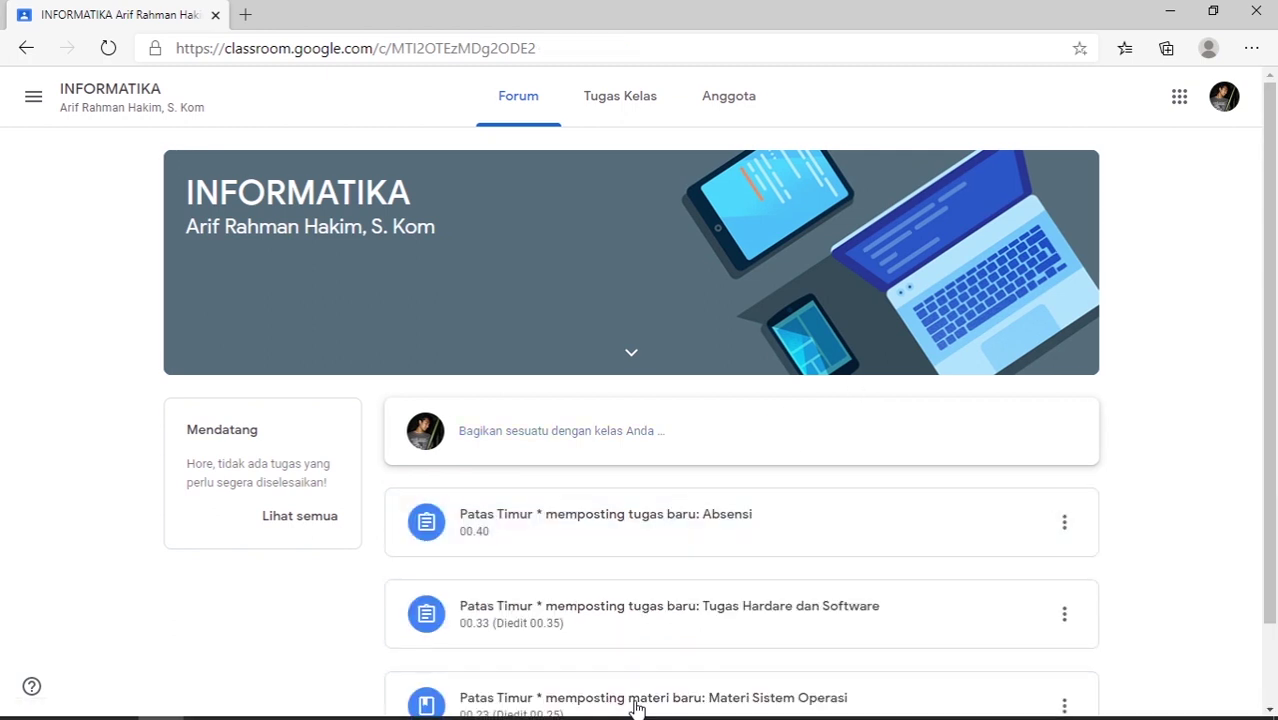
- In the teacher window, reload the INFORMATIKA members page so the joined student appears
mouse_move(255, 712)
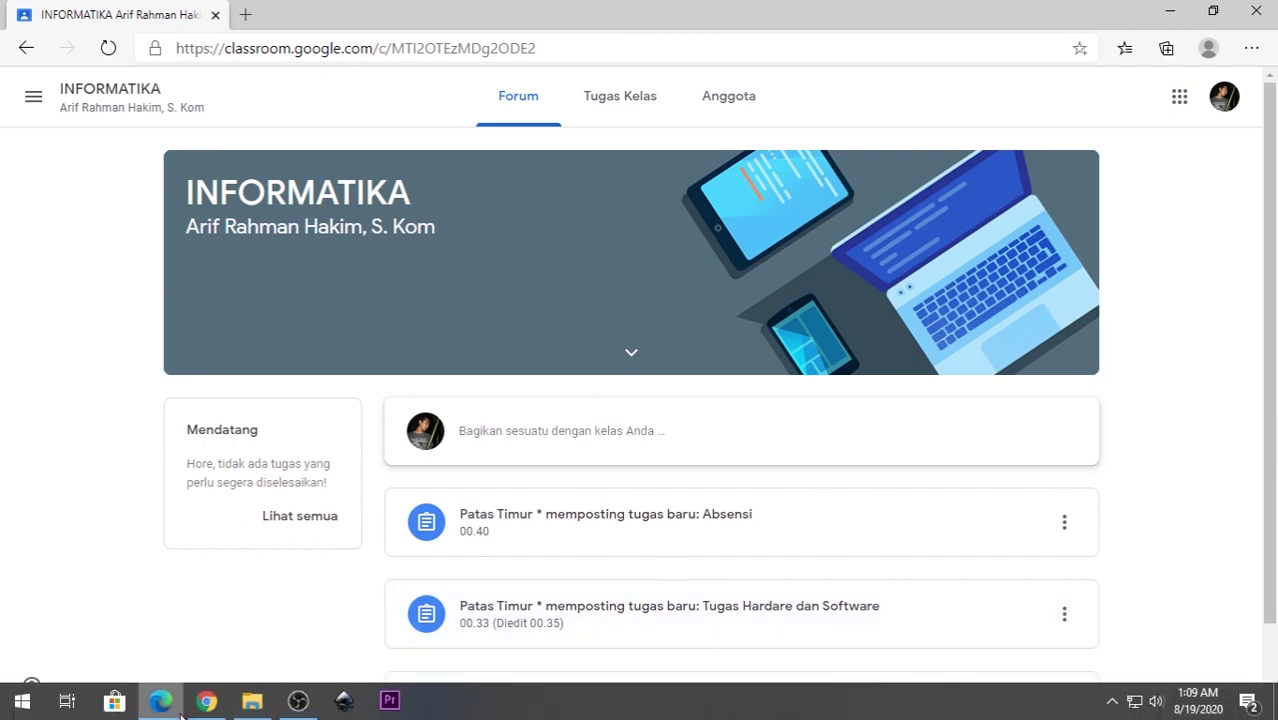
left_click(206, 700)
left_click(29, 93)
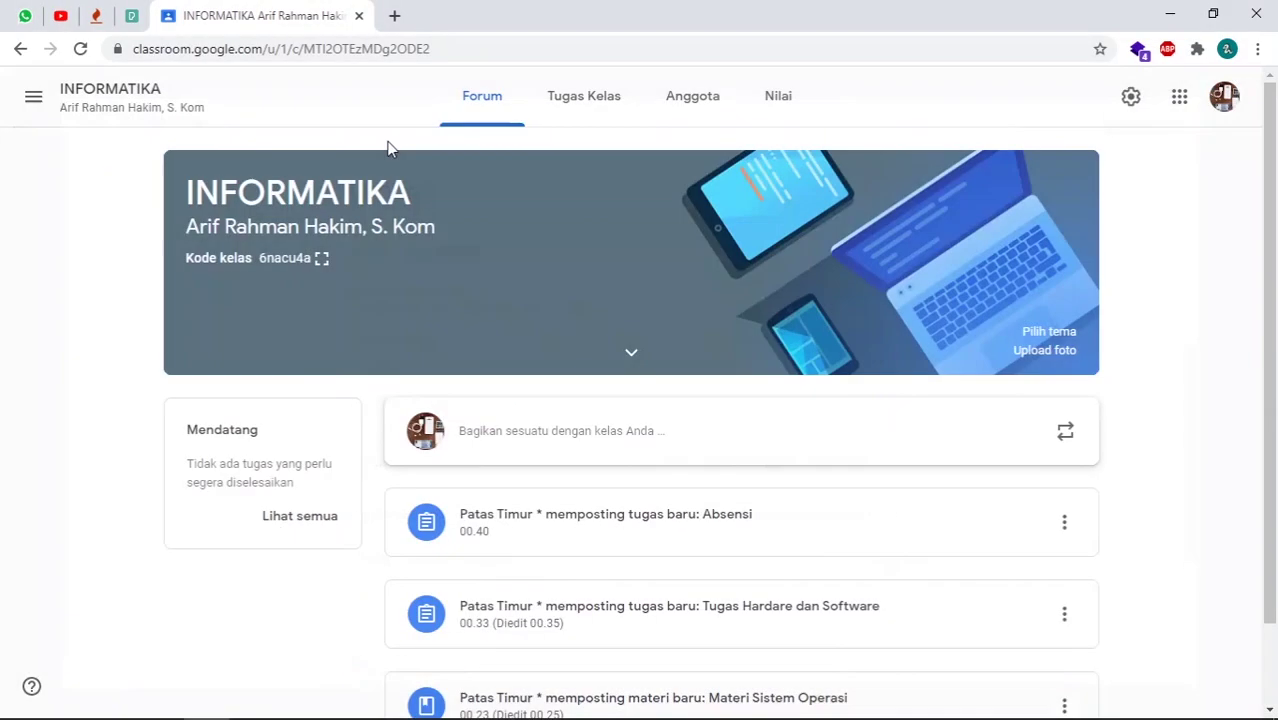
left_click(688, 104)
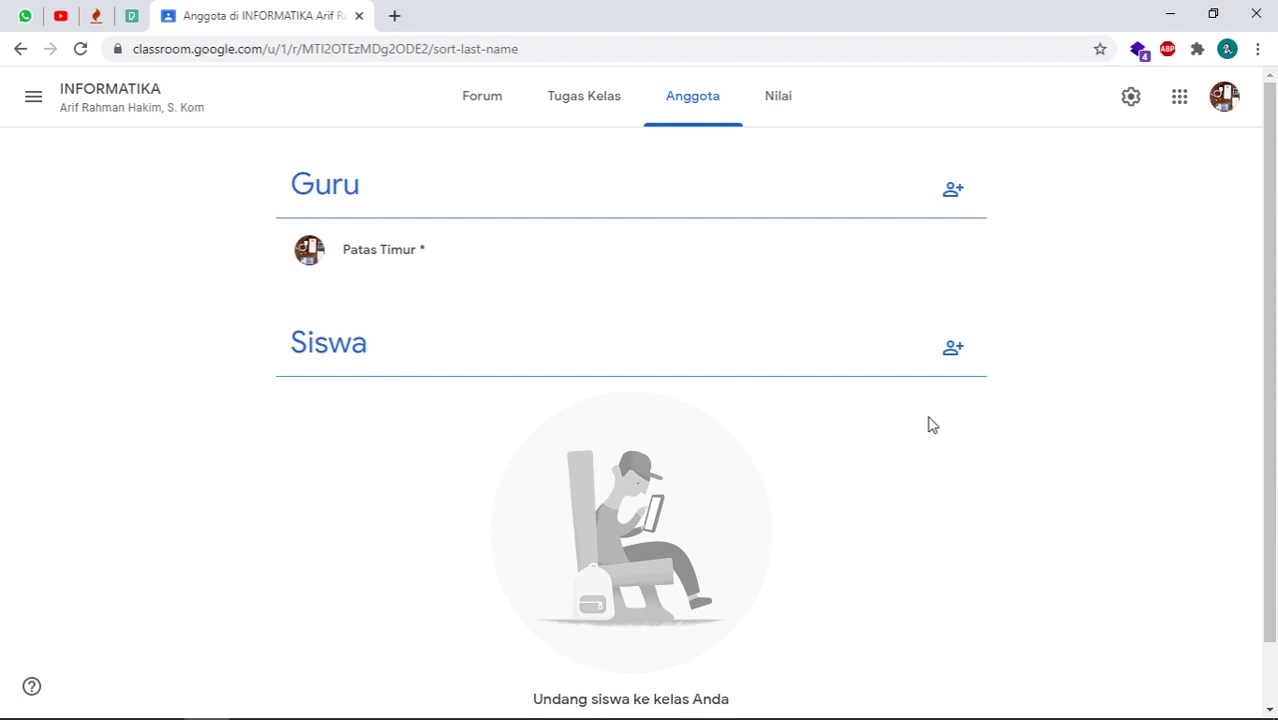
left_click(82, 48)
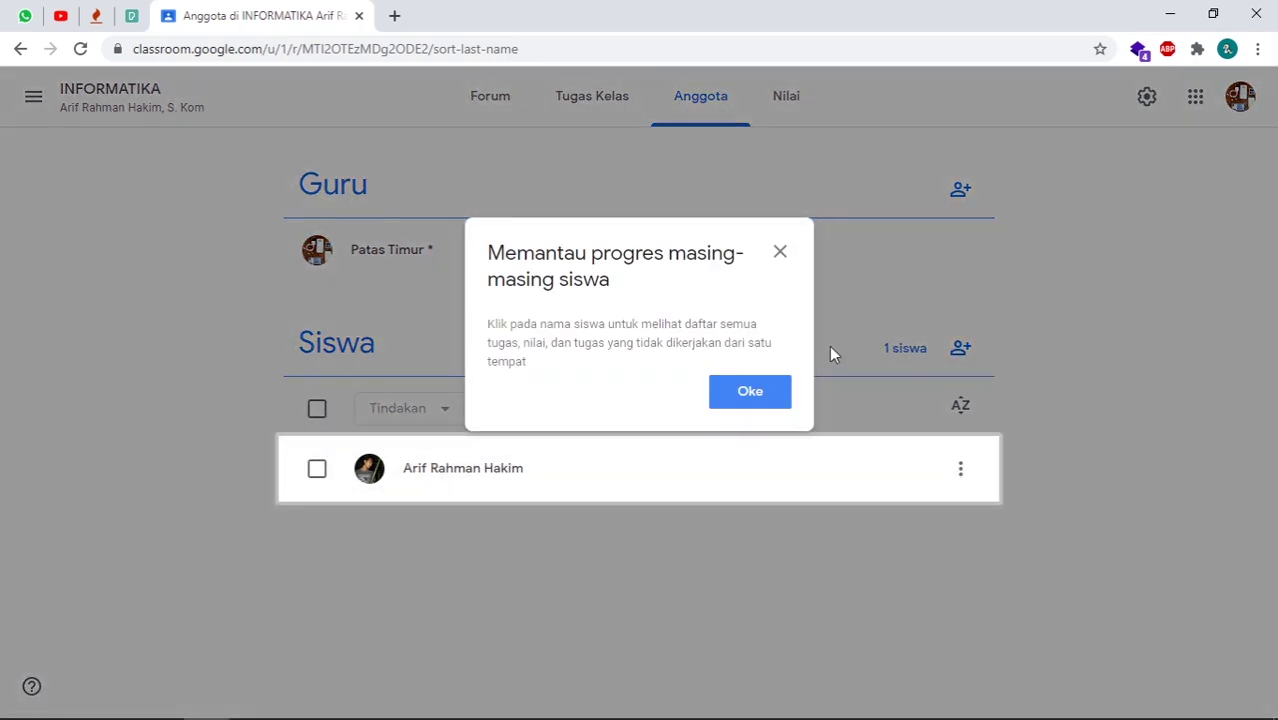
key("Escape")
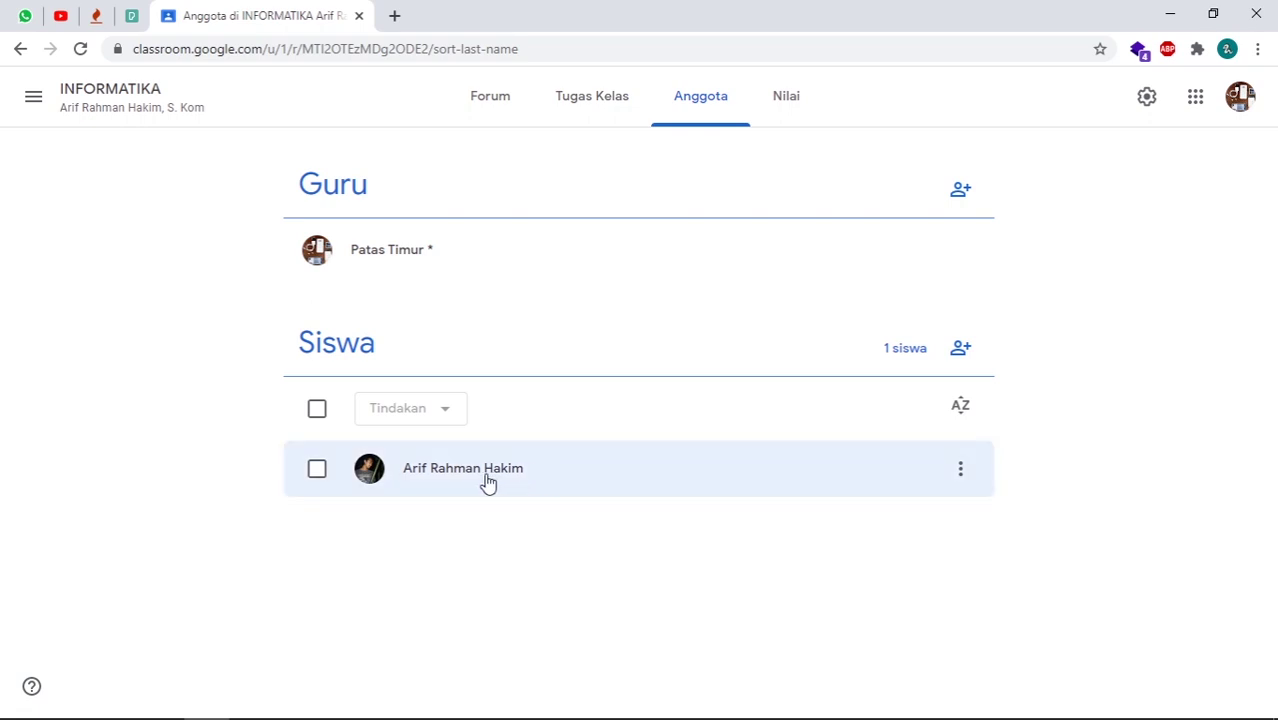
- Select the joined student and view the Tindakan menu without removing anyone
left_click(317, 470)
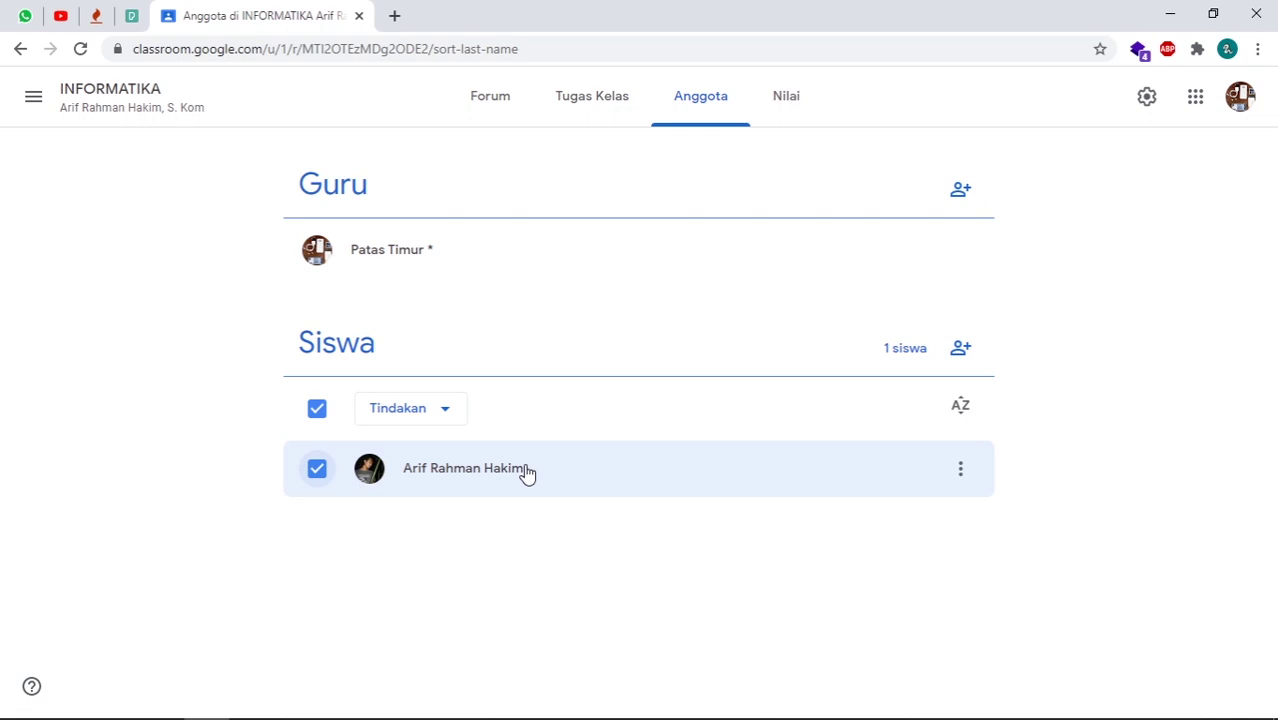
left_click(443, 419)
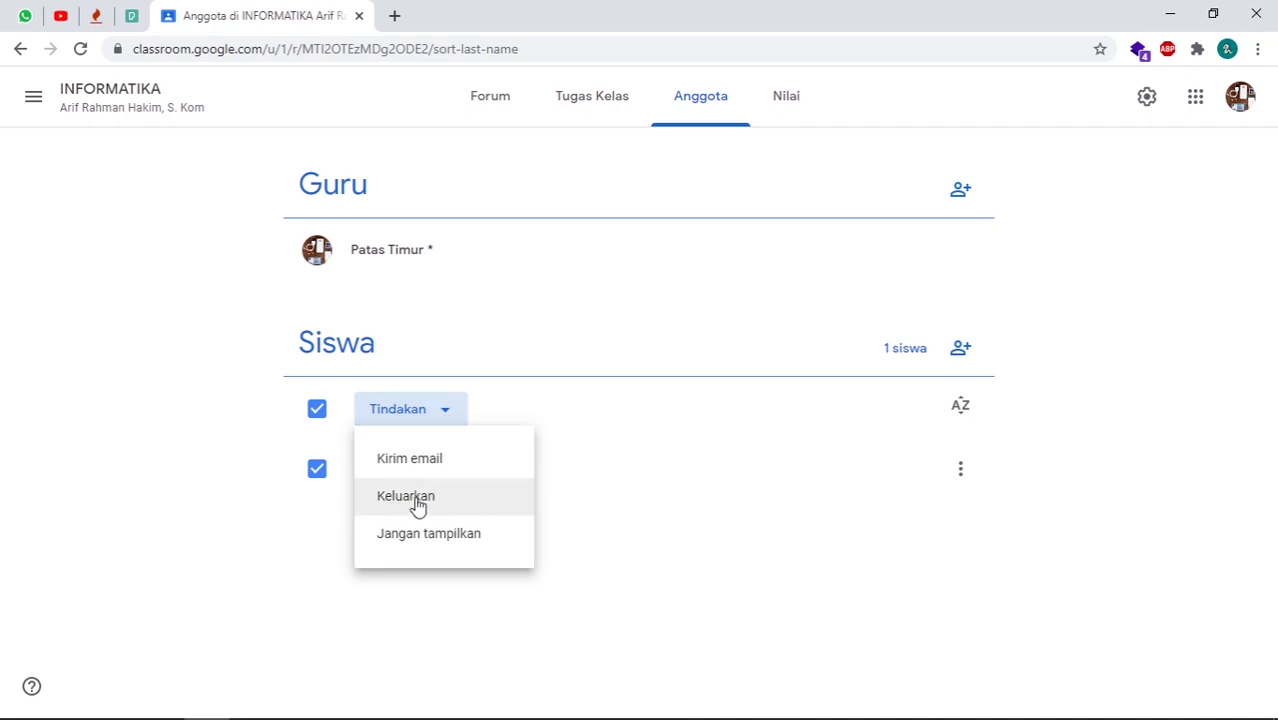
left_click(625, 568)
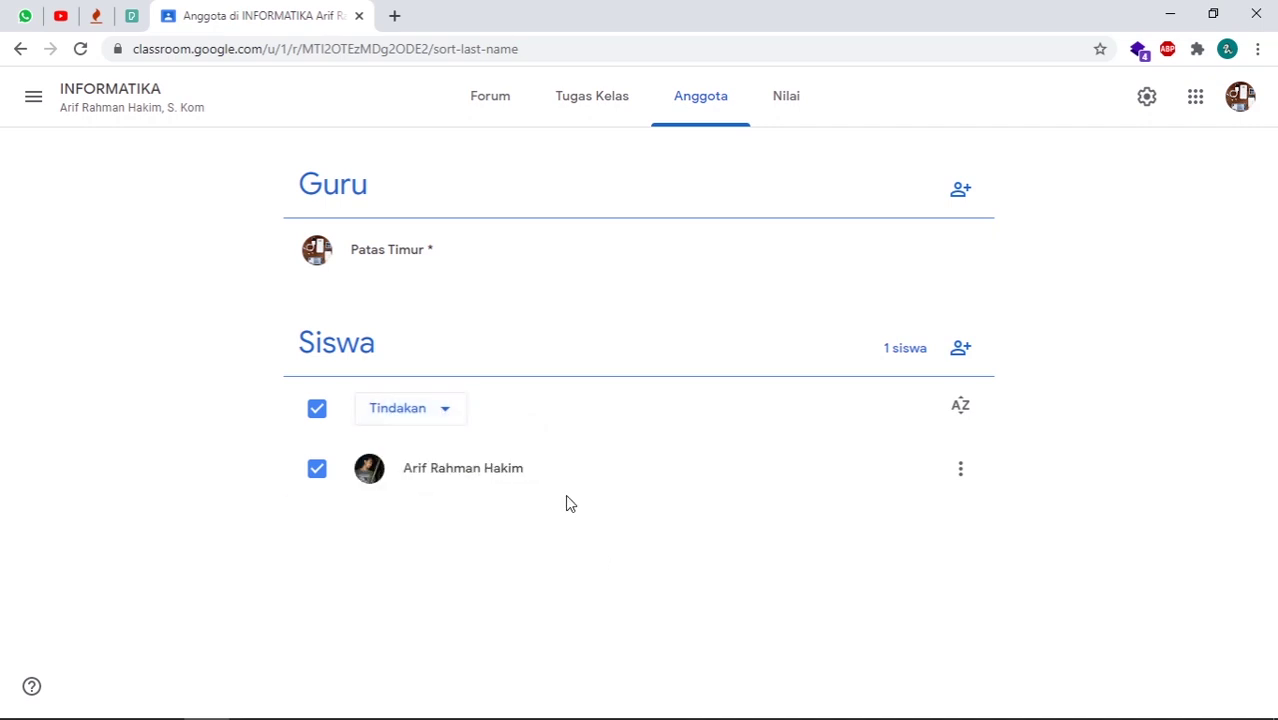
key("alt+Tab")
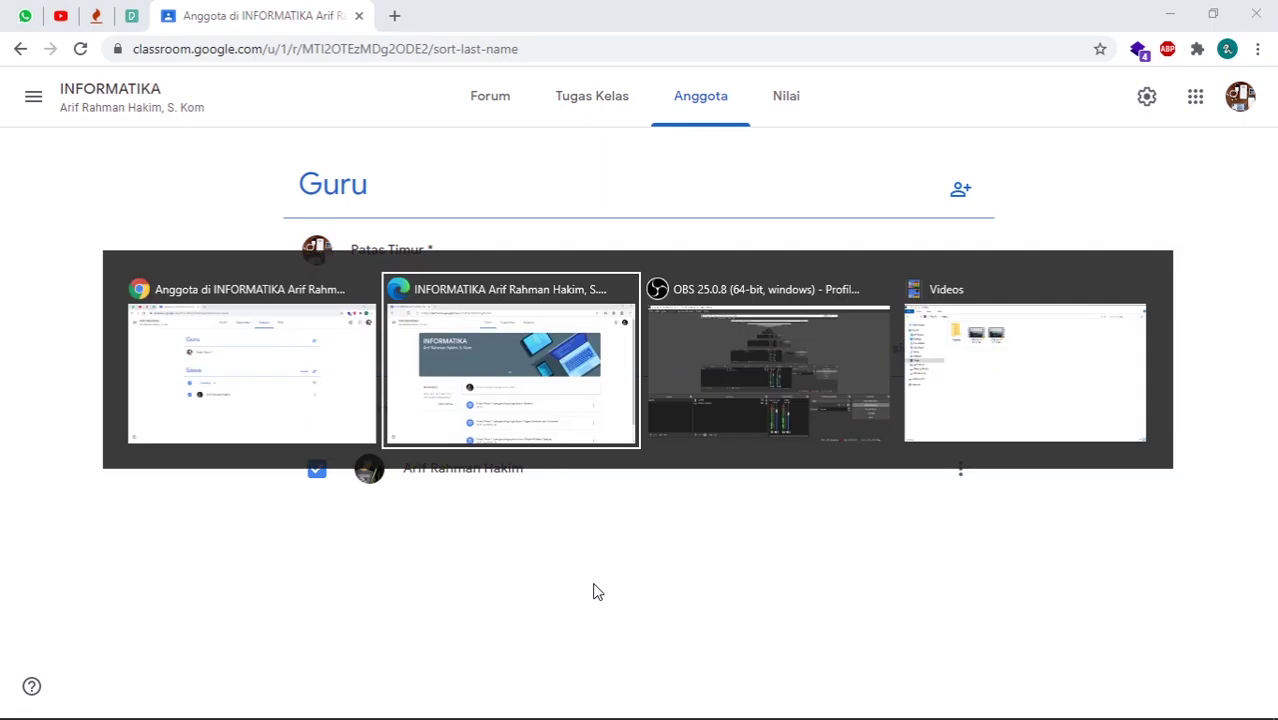
- As the student, open the full Materi Sistem Operasi page from Tugas Kelas
scroll(631, 488, "down", 1)
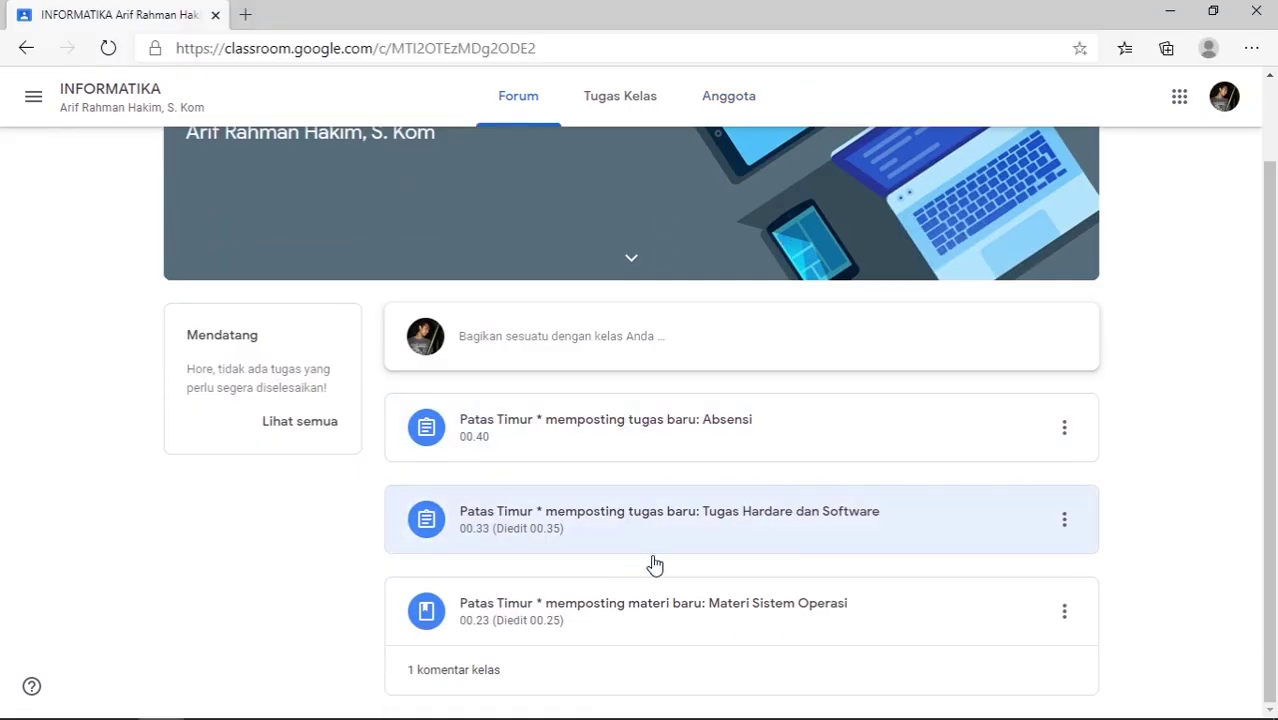
scroll(619, 568, "up", 1)
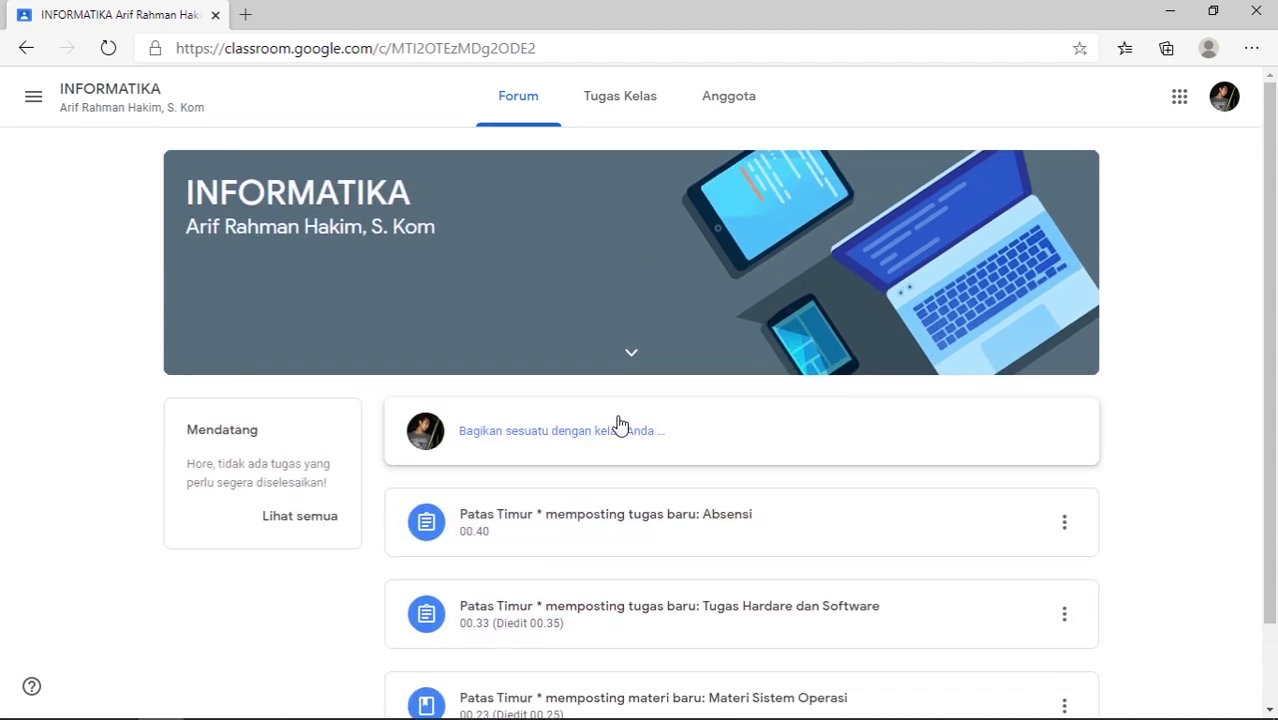
scroll(613, 491, "down", 1)
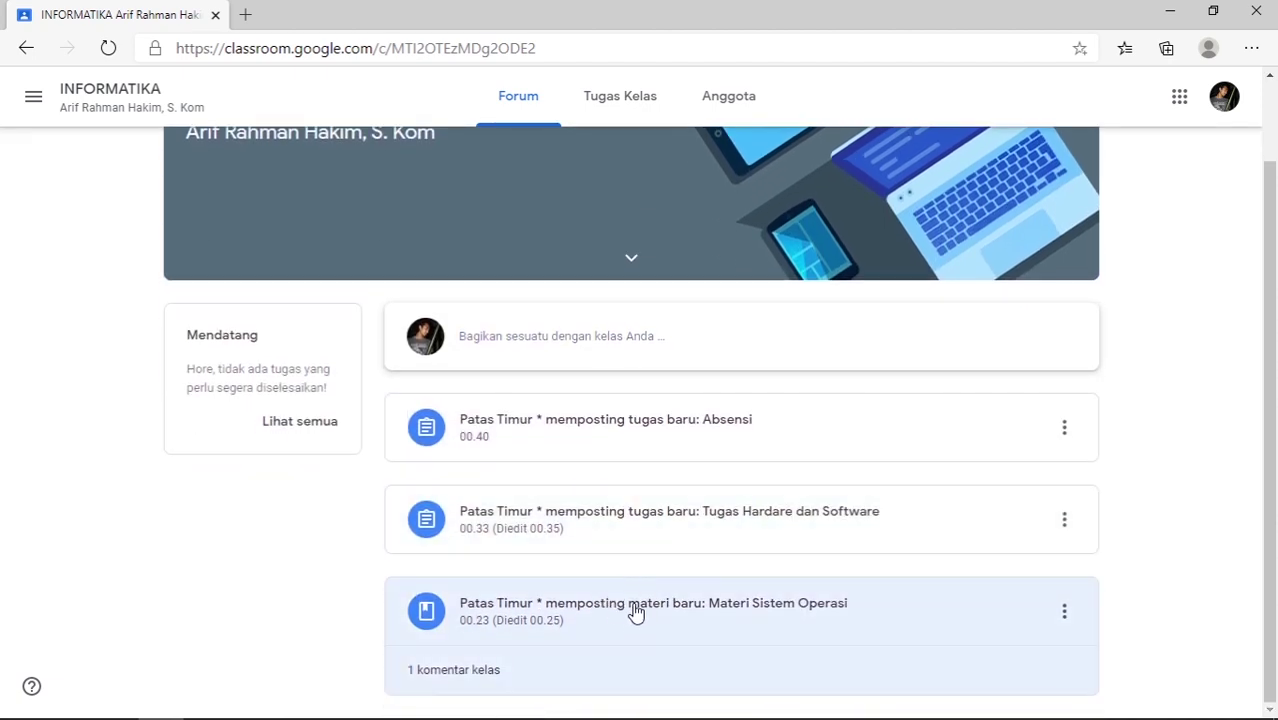
scroll(632, 600, "up", 1)
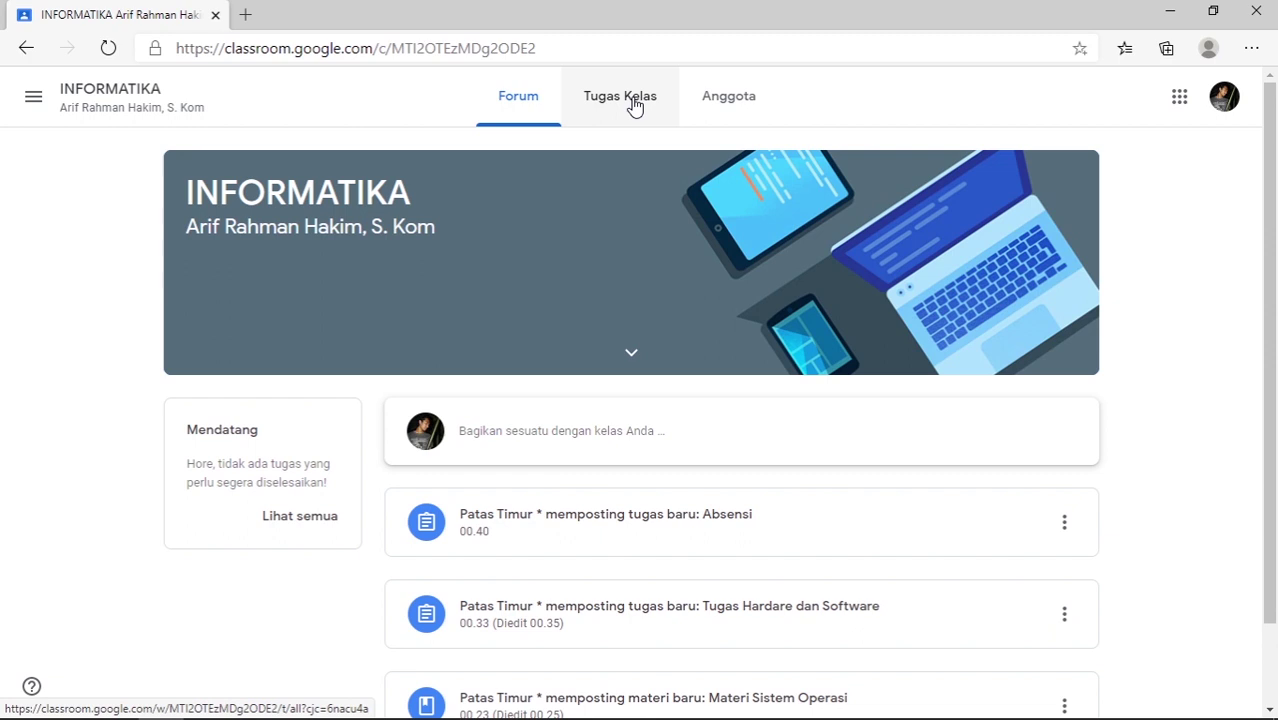
left_click(636, 101)
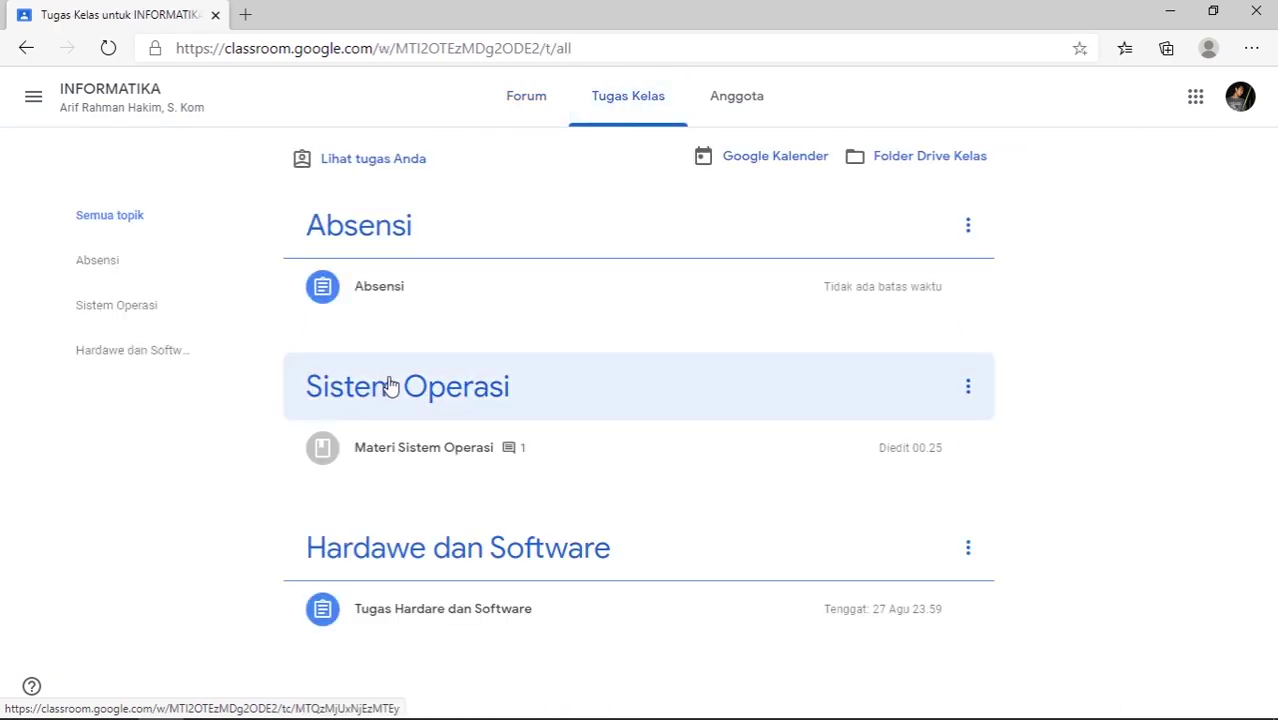
left_click(434, 452)
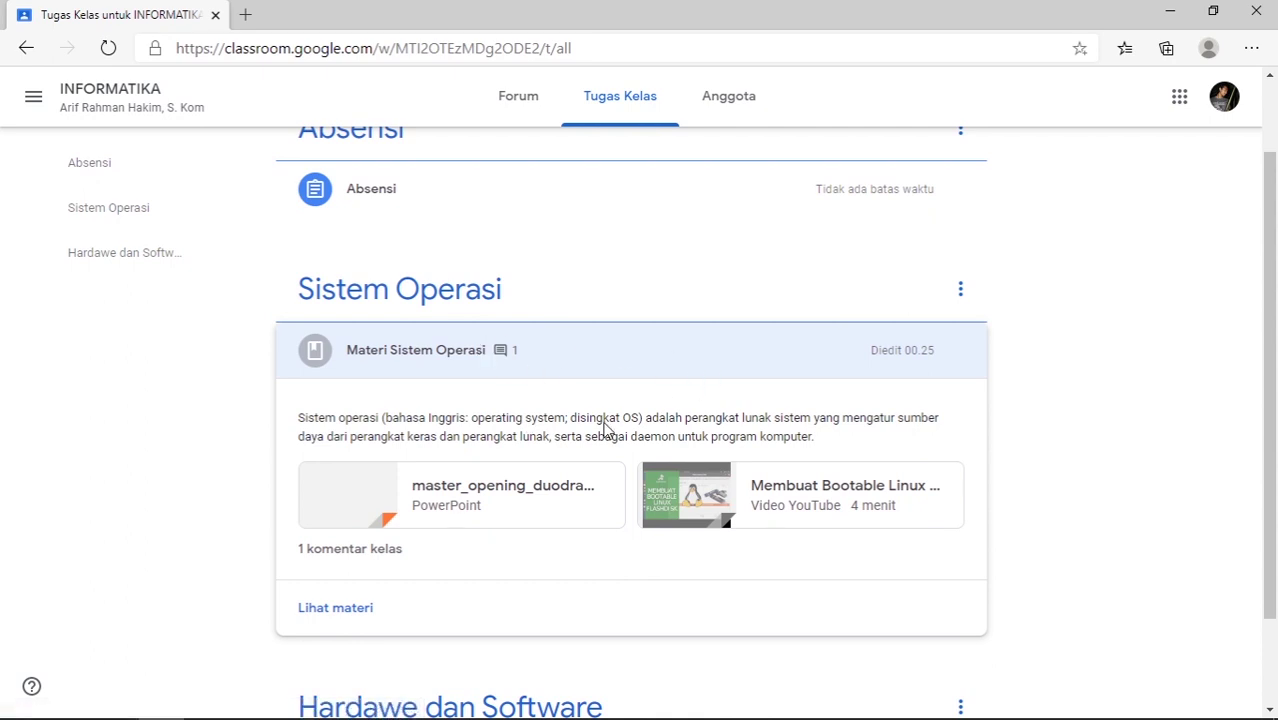
left_click(337, 610)
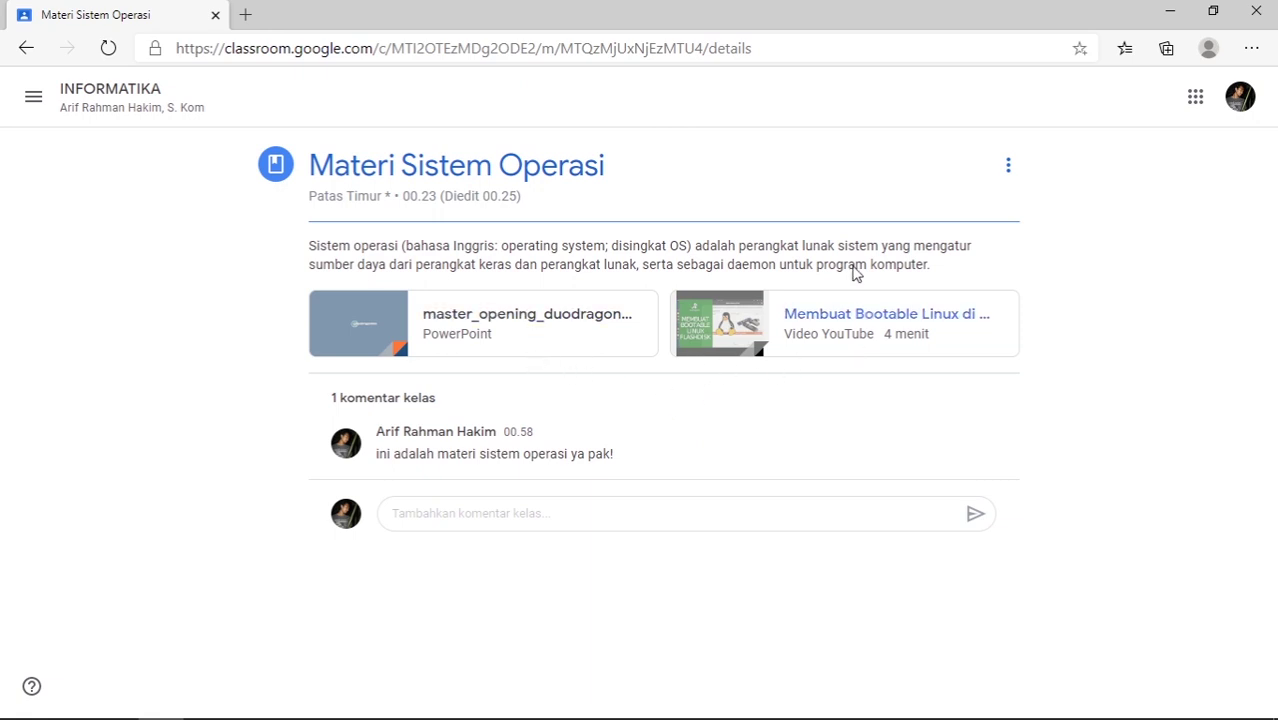
- Highlight the material's description text, then clear the selection
left_click_drag(700, 600, 490, 262)
left_click(190, 277)
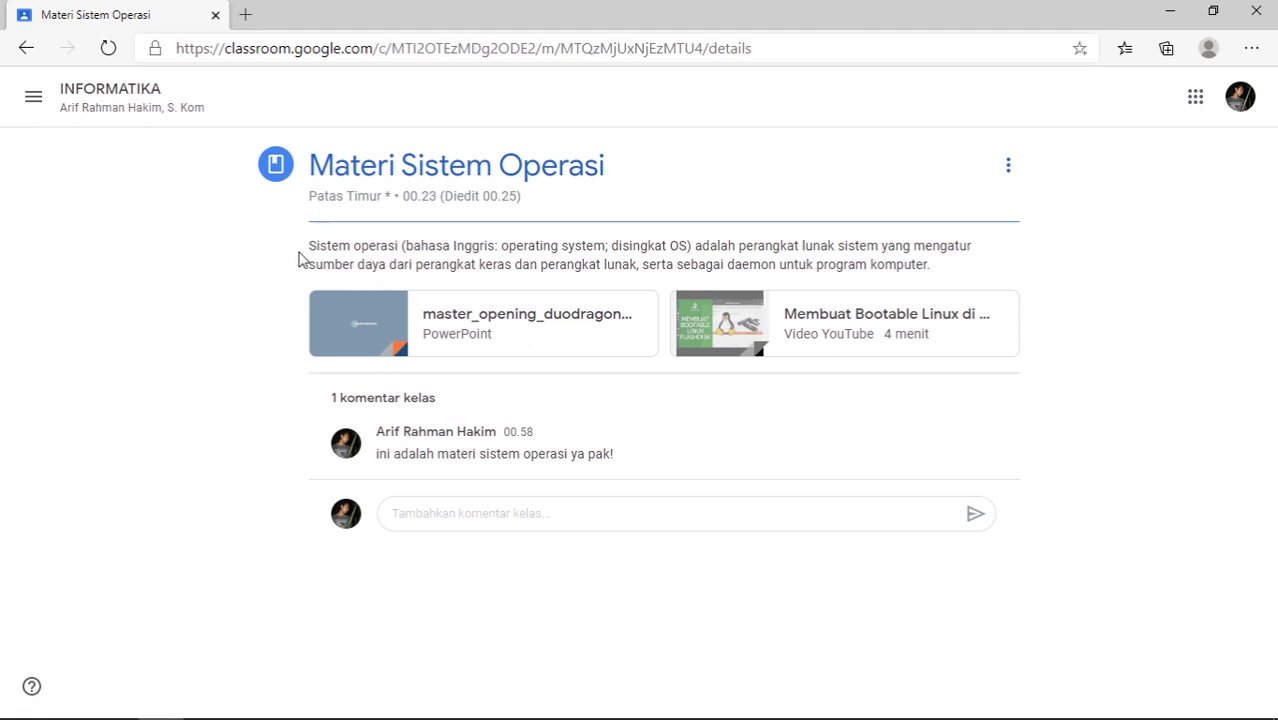
left_click_drag(311, 252, 996, 277)
left_click(996, 277)
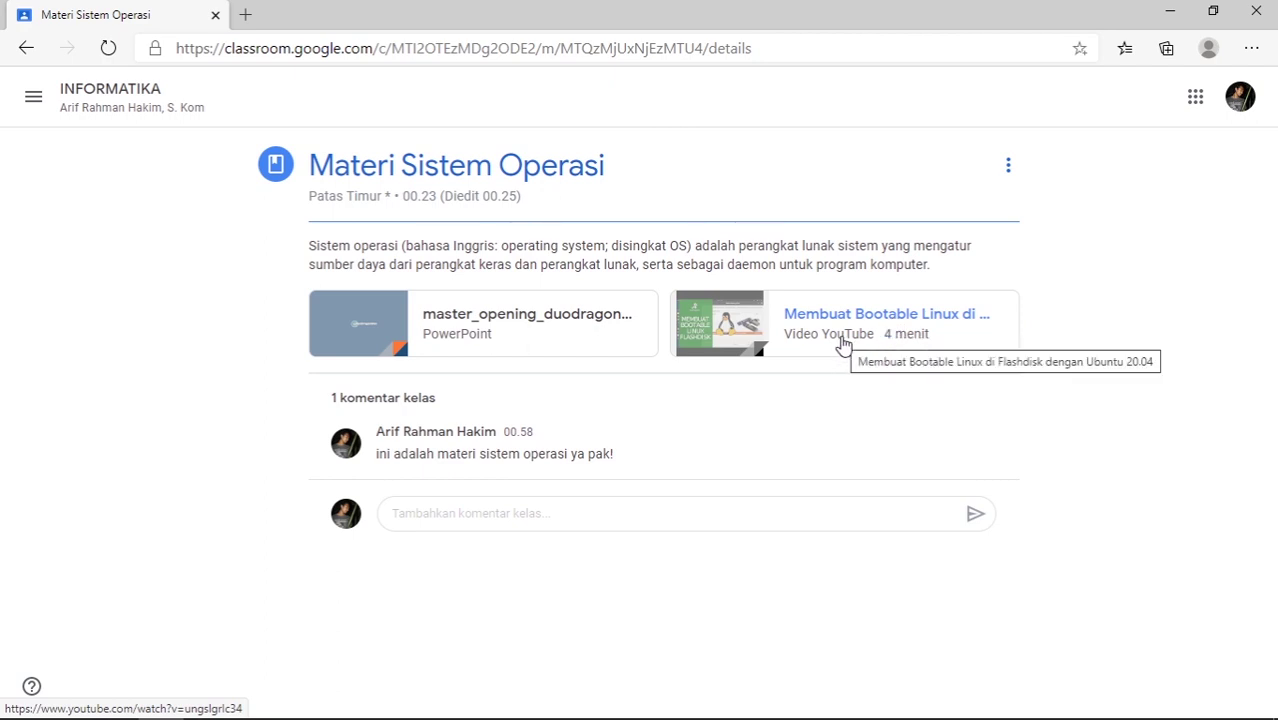
- Go back to the INFORMATIKA Forum and open the 'Bagikan sesuatu dengan kelas Anda' post box
left_click(104, 95)
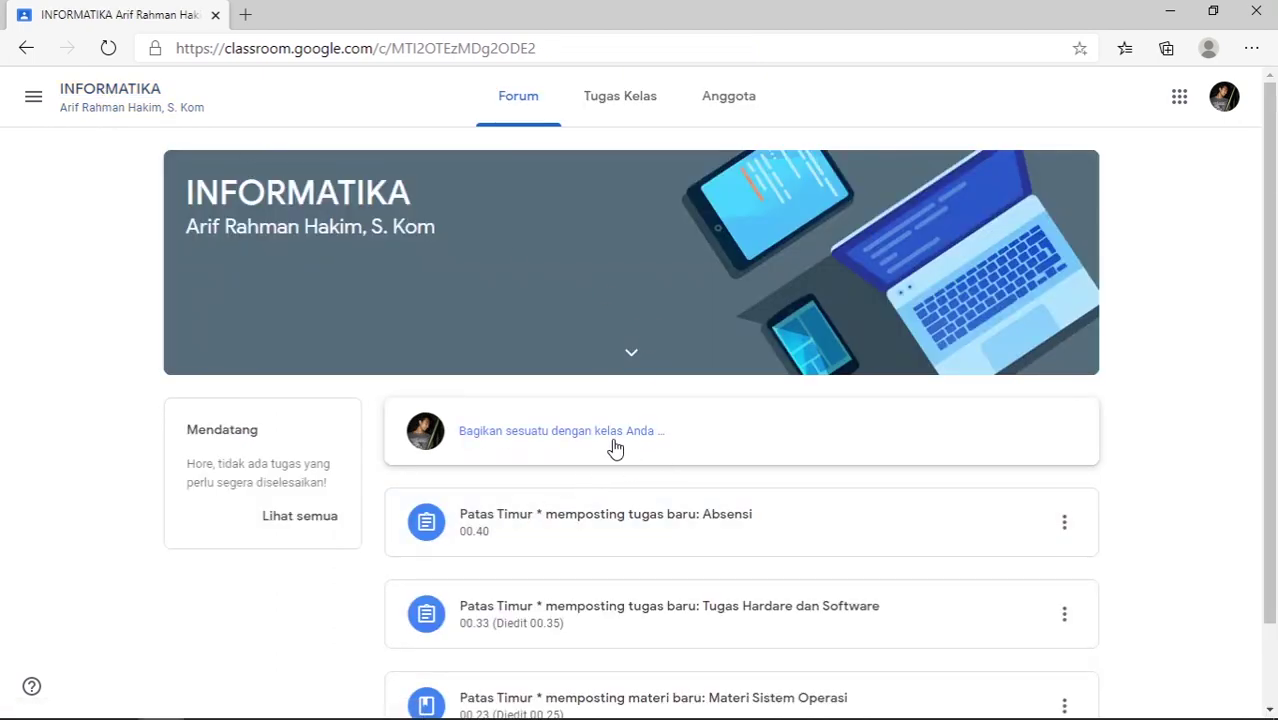
left_click(614, 446)
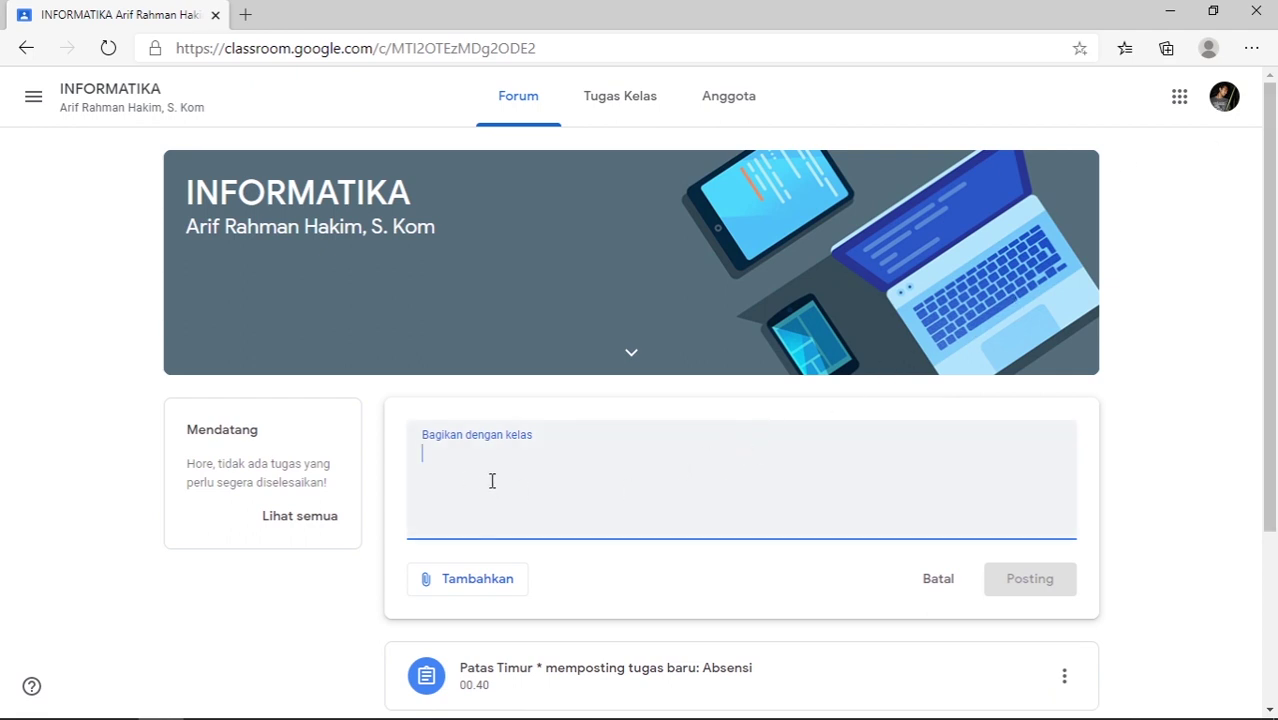
scroll(447, 490, "down", 1)
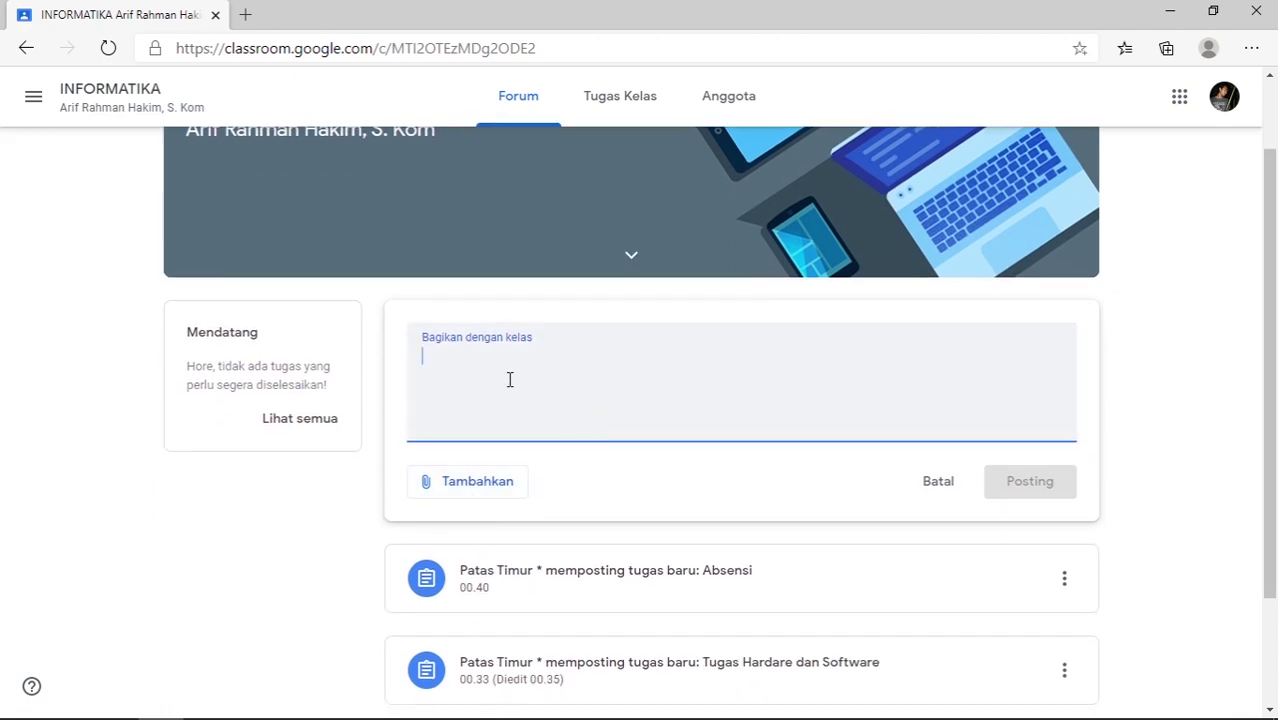
scroll(530, 380, "up", 1)
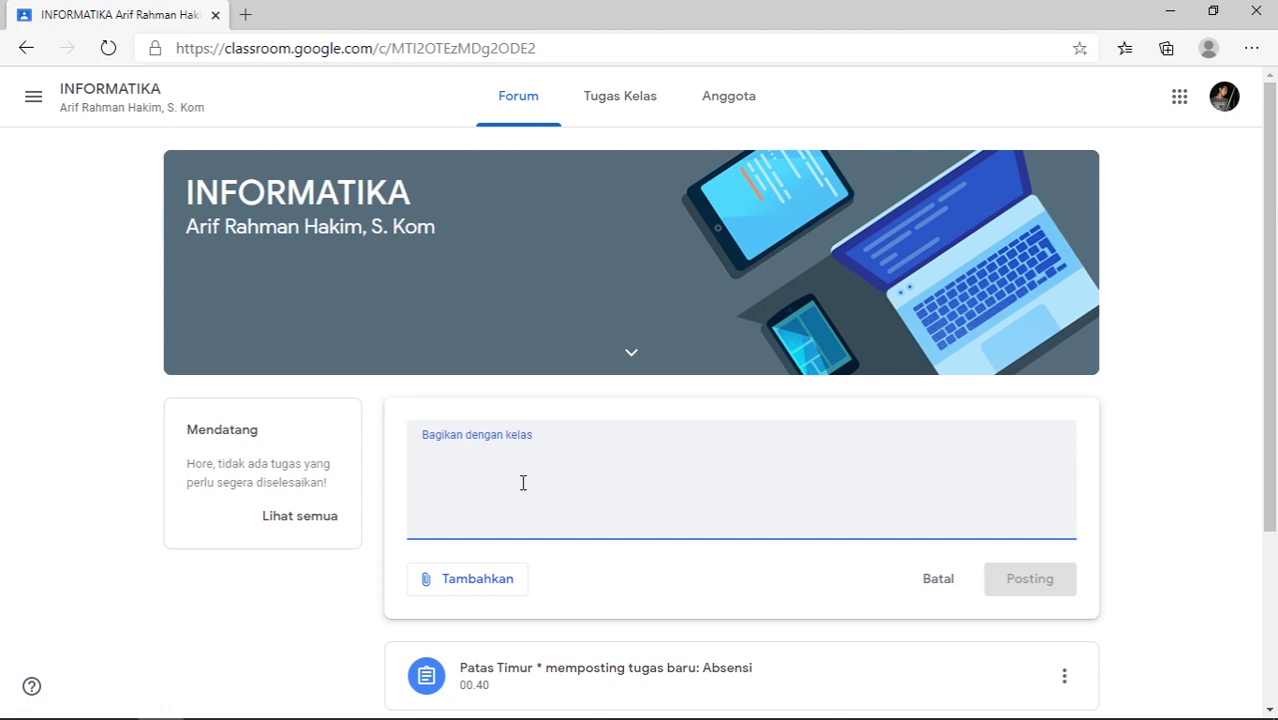
scroll(562, 471, "down", 2)
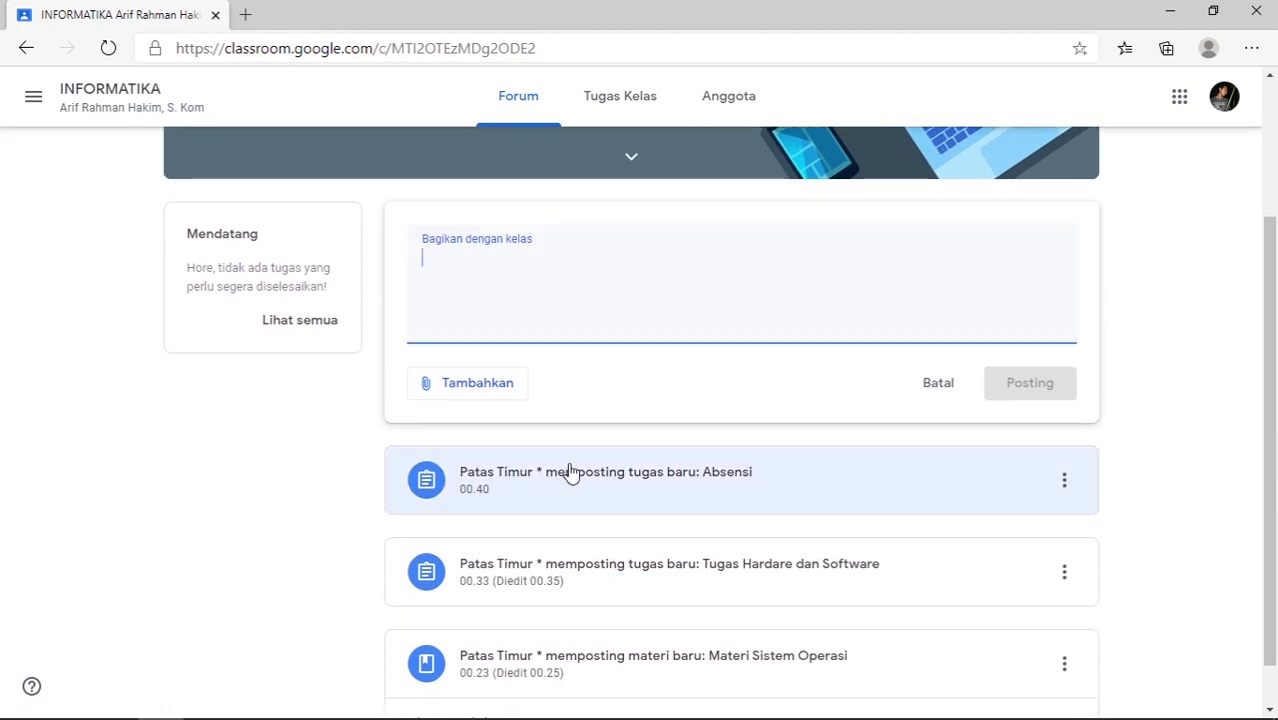
scroll(560, 465, "up", 2)
scroll(591, 450, "down", 3)
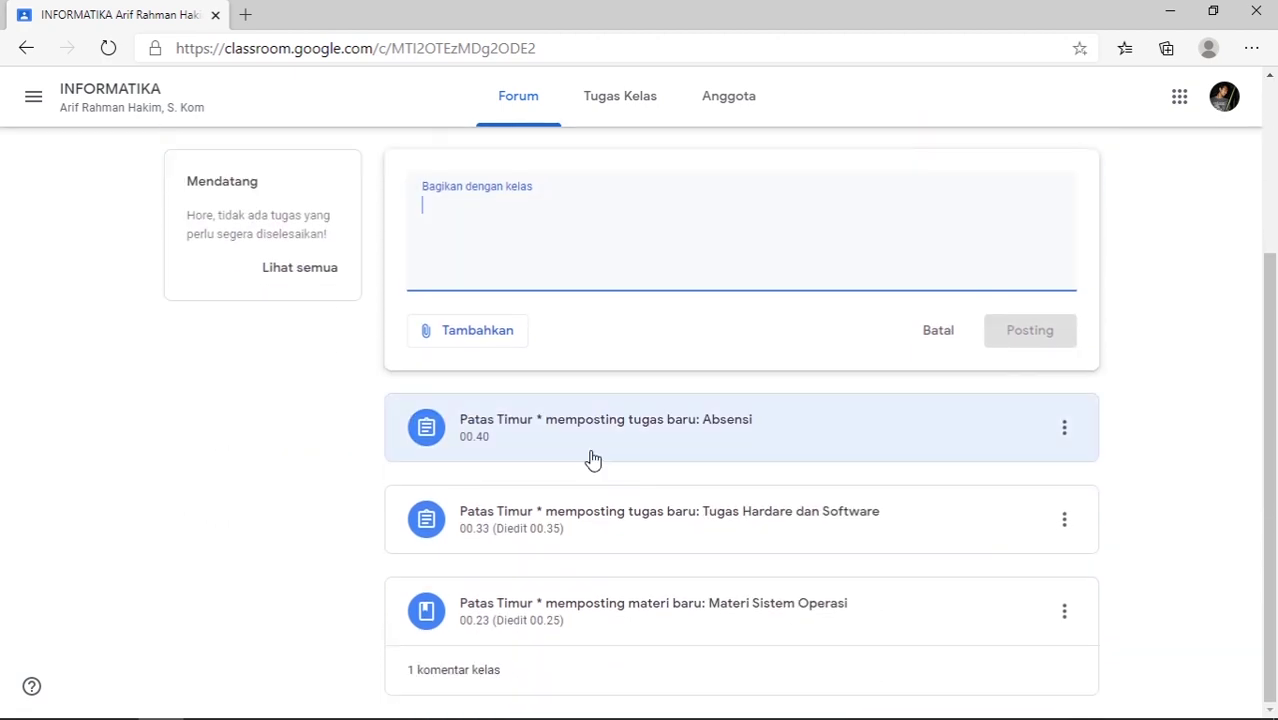
scroll(600, 478, "up", 3)
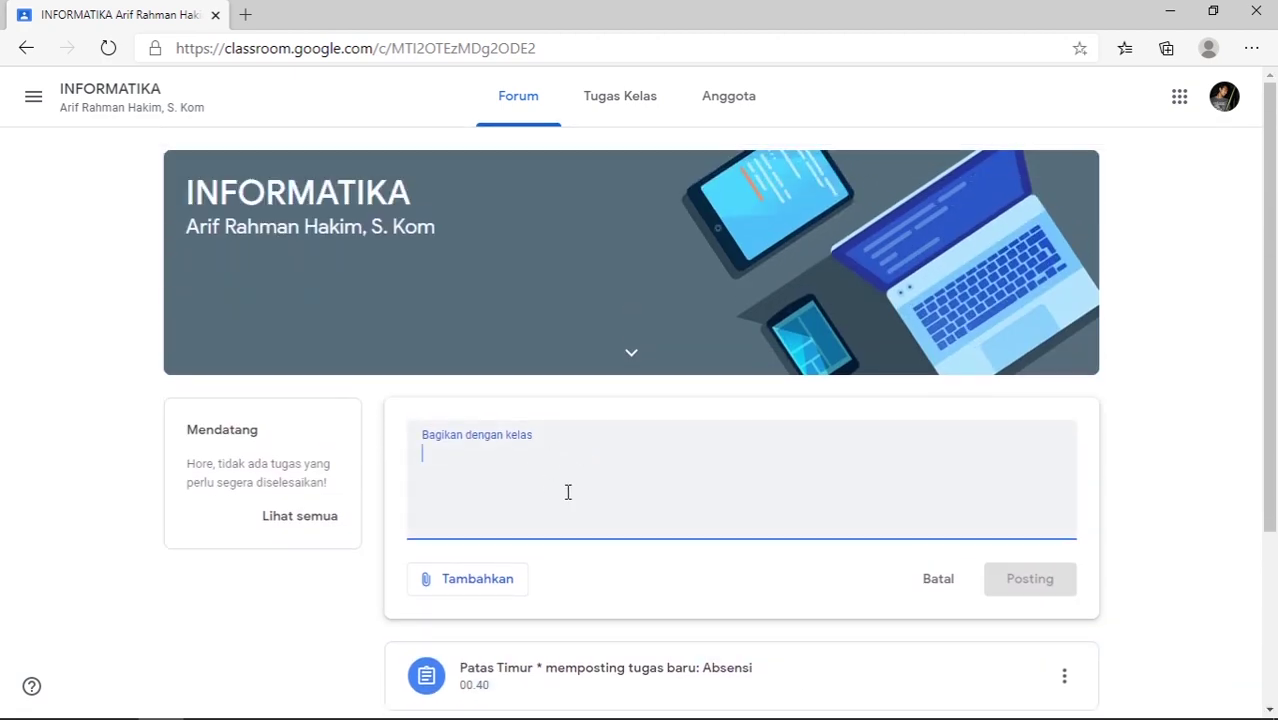
left_click_drag(303, 516, 311, 516)
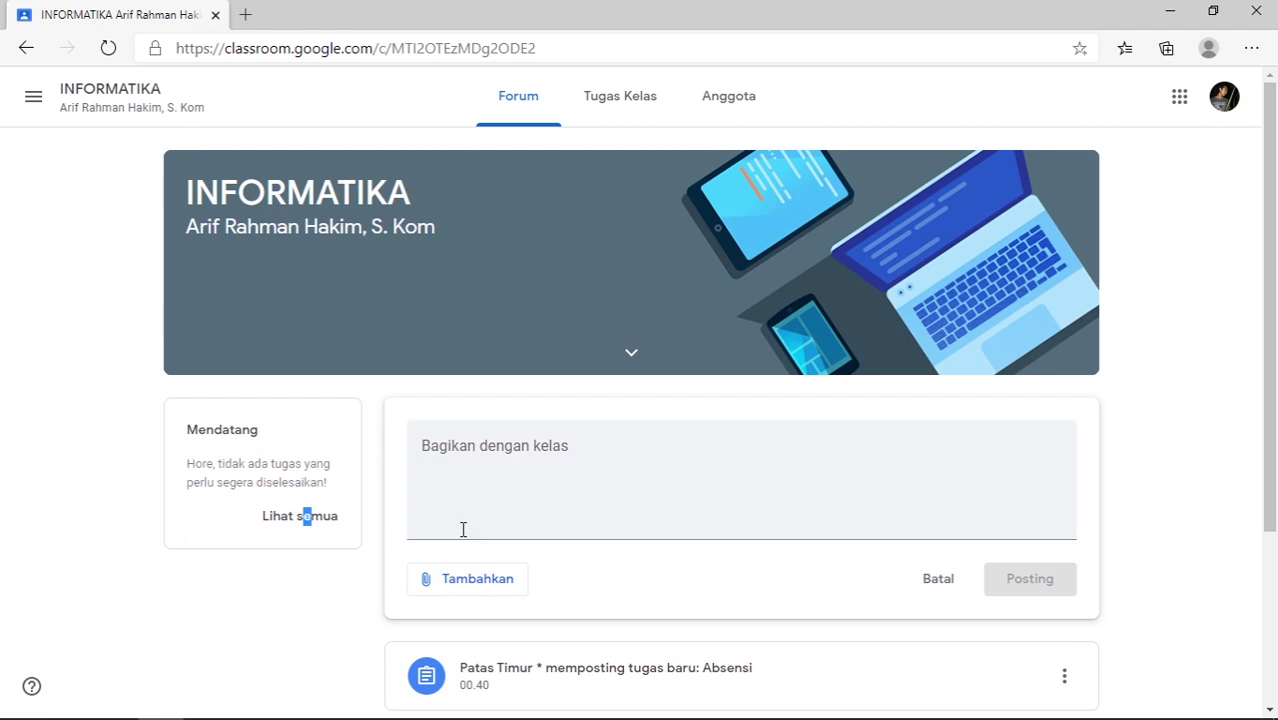
left_click(340, 614)
- Open the INFORMATIKA class settings in the teacher's window
left_click(210, 702)
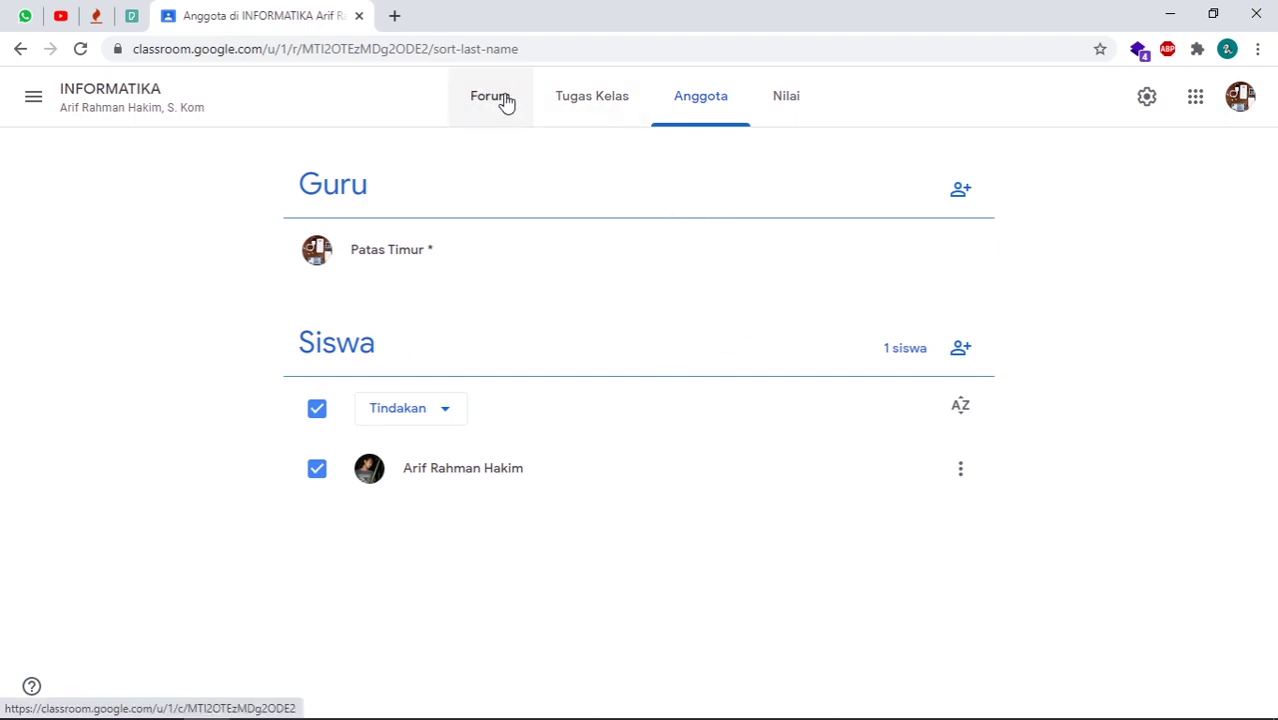
left_click(1146, 100)
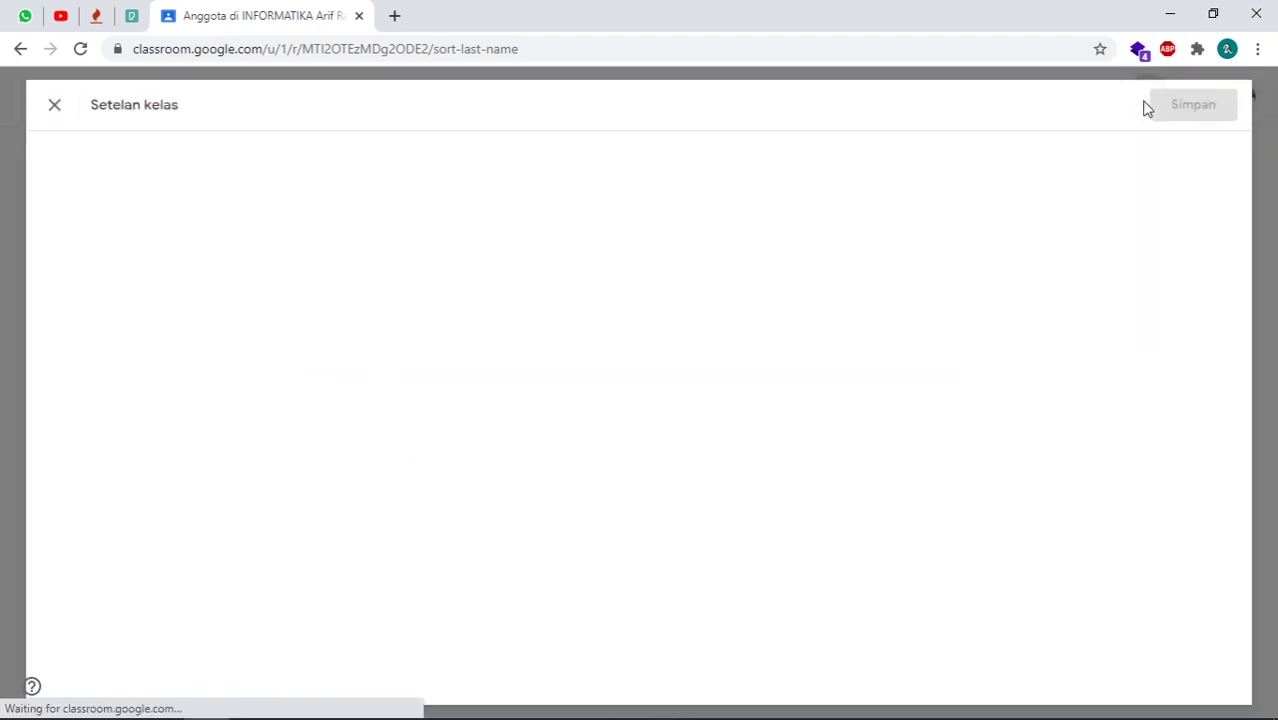
scroll(542, 497, "down", 8)
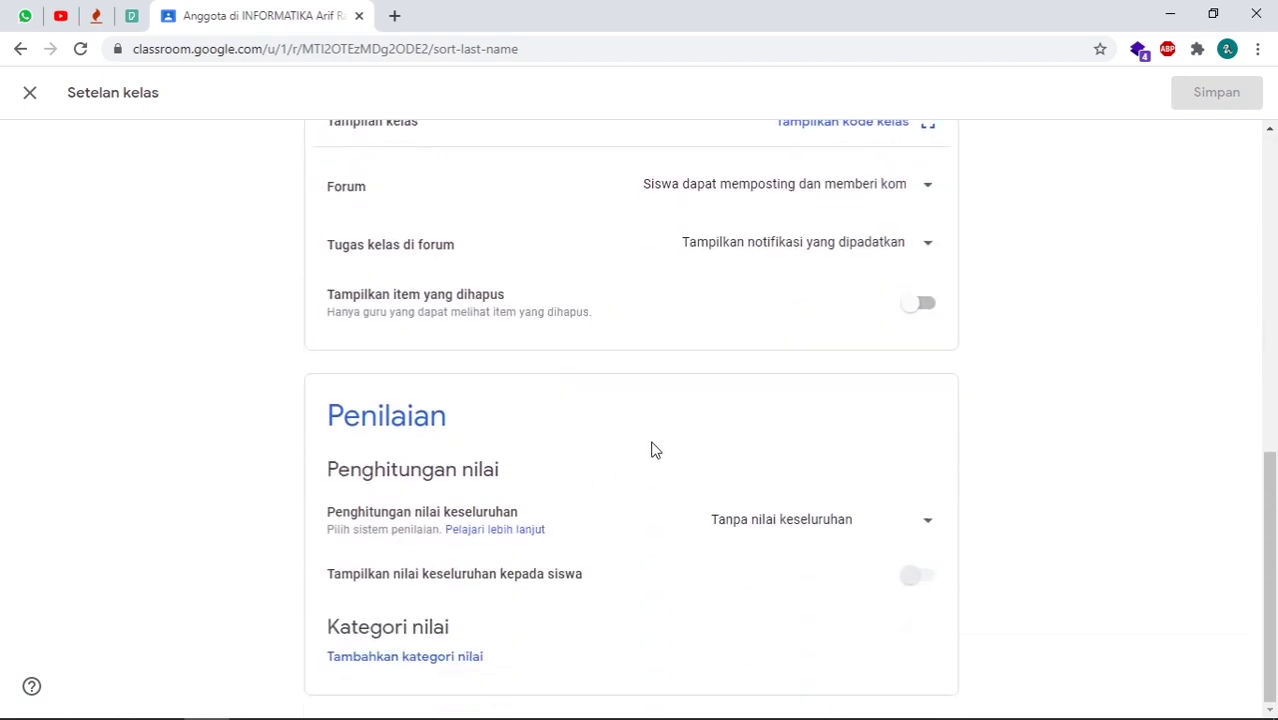
scroll(660, 440, "up", 2)
scroll(588, 371, "up", 2)
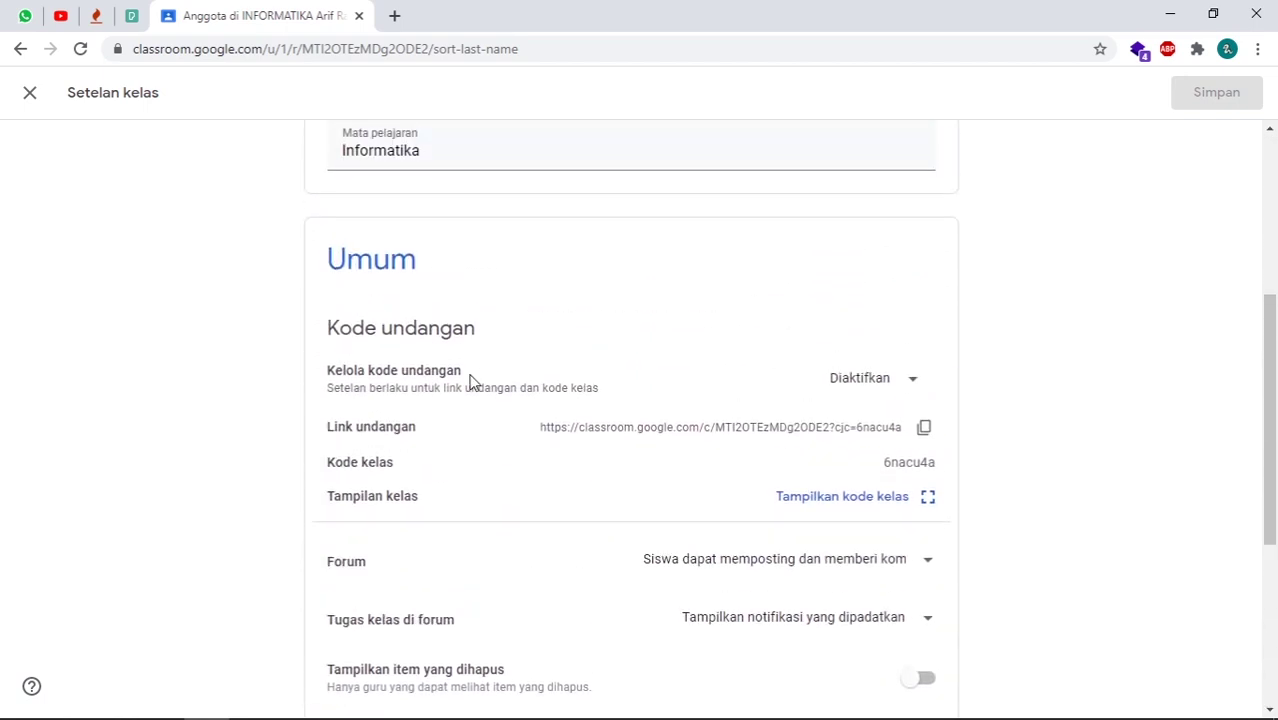
left_click_drag(325, 260, 448, 265)
left_click(571, 294)
scroll(602, 391, "down", 2)
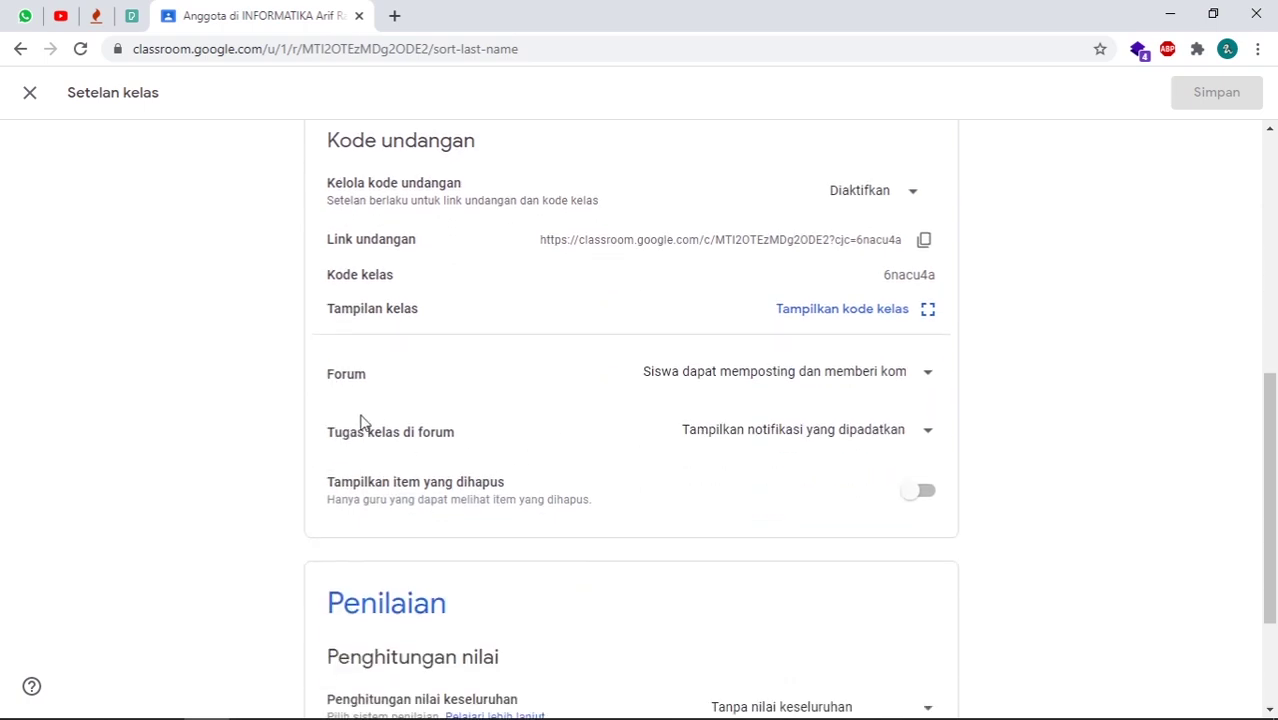
- Set Forum to 'Siswa hanya dapat memberi komentar' and save the settings
left_click(889, 381)
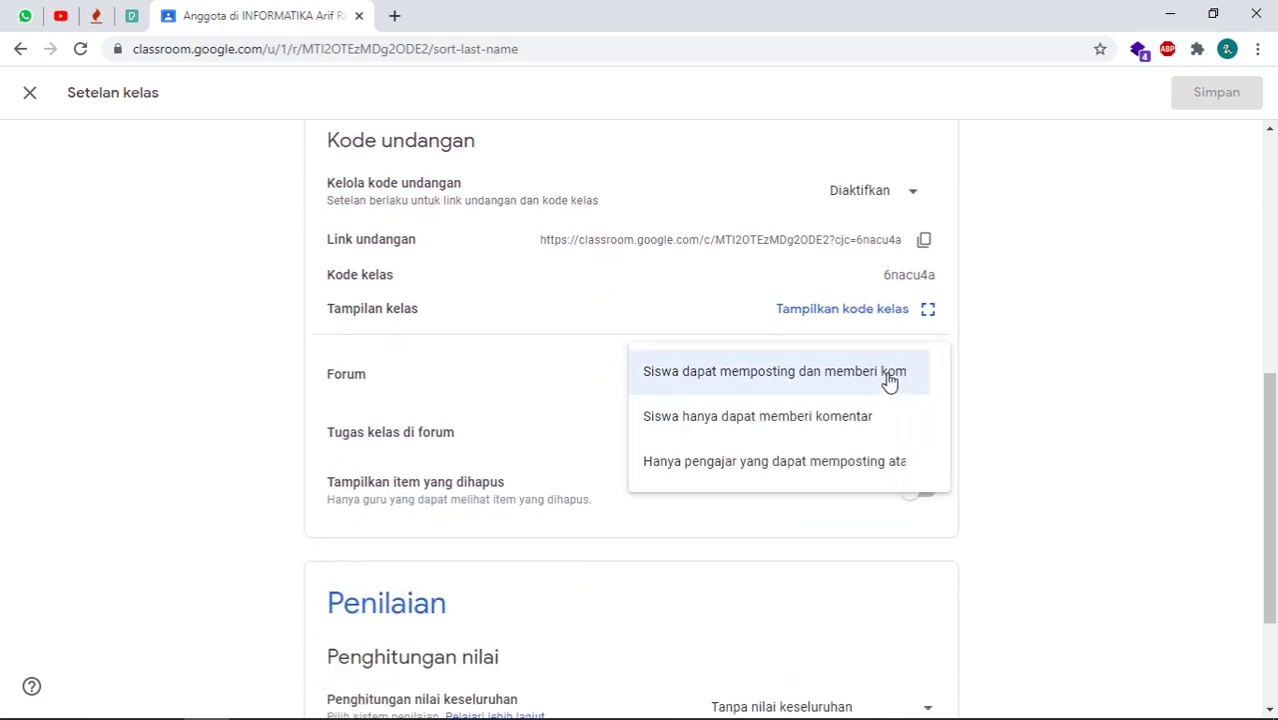
left_click(730, 428)
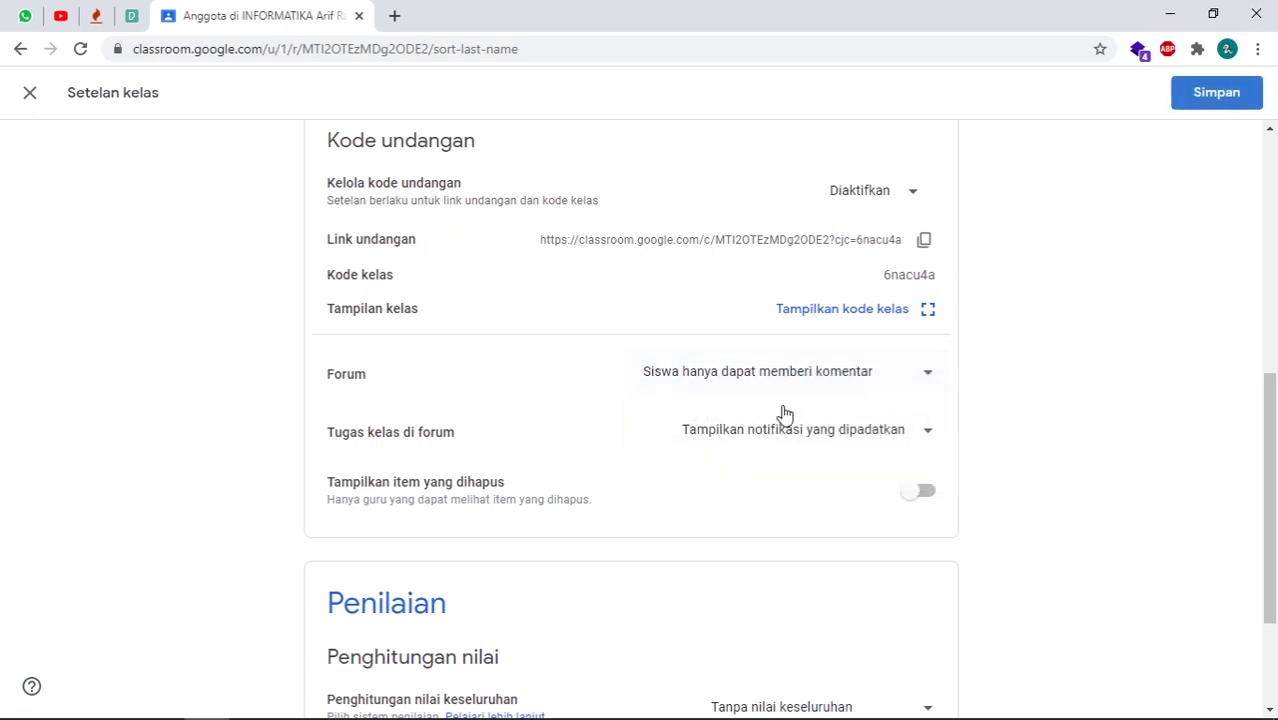
left_click(1223, 104)
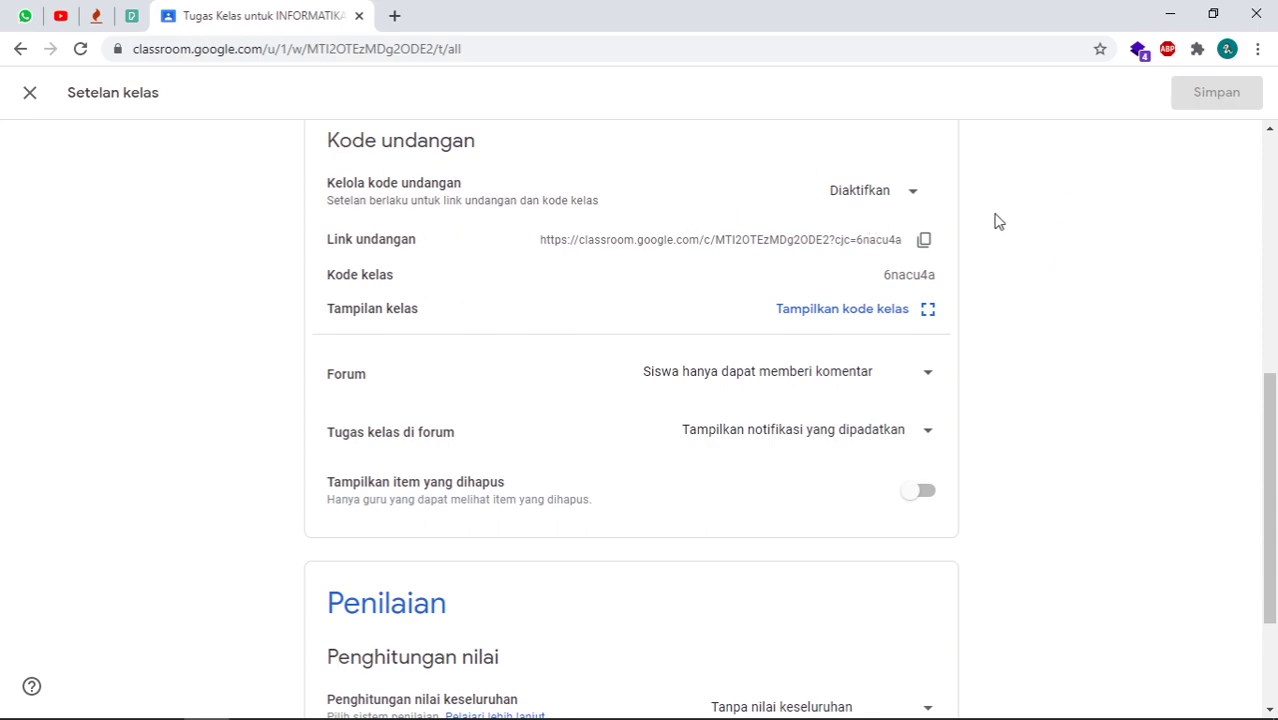
- Close class settings, show the Forum stream with the moving-posts tip dismissed, then switch to the student window
left_click(30, 96)
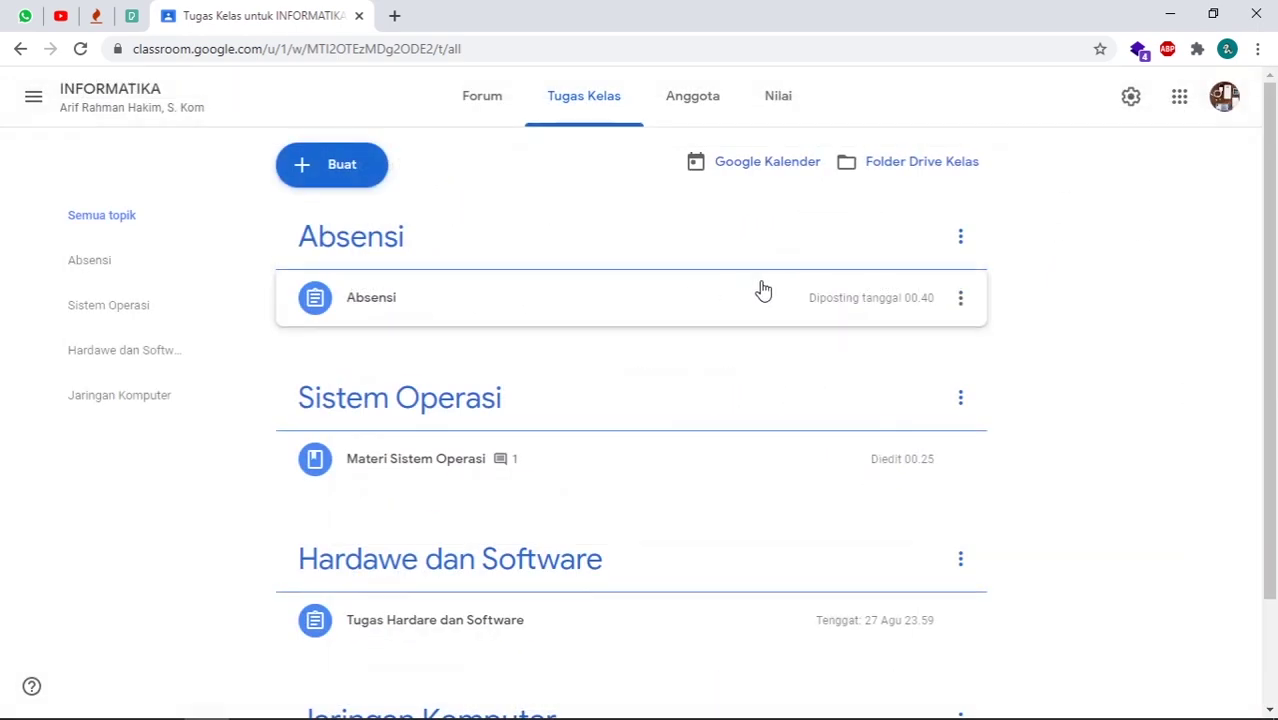
left_click(500, 107)
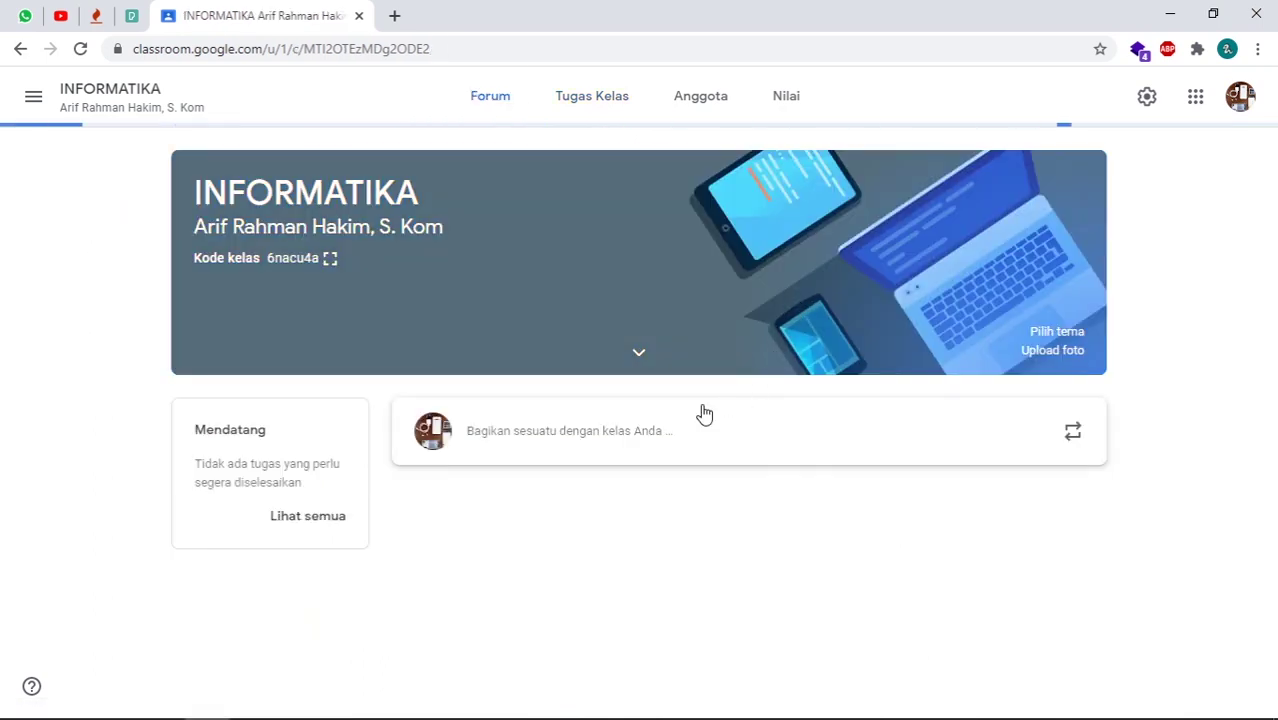
scroll(700, 420, "down", 1)
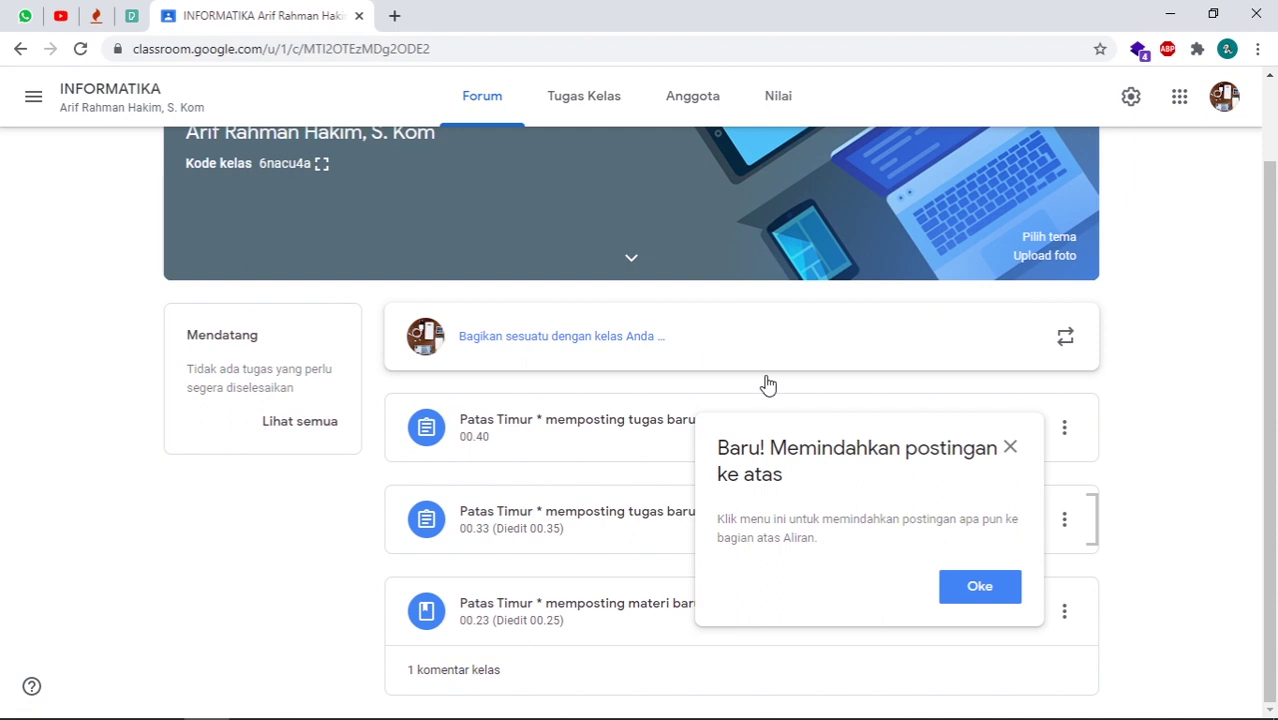
left_click(1012, 450)
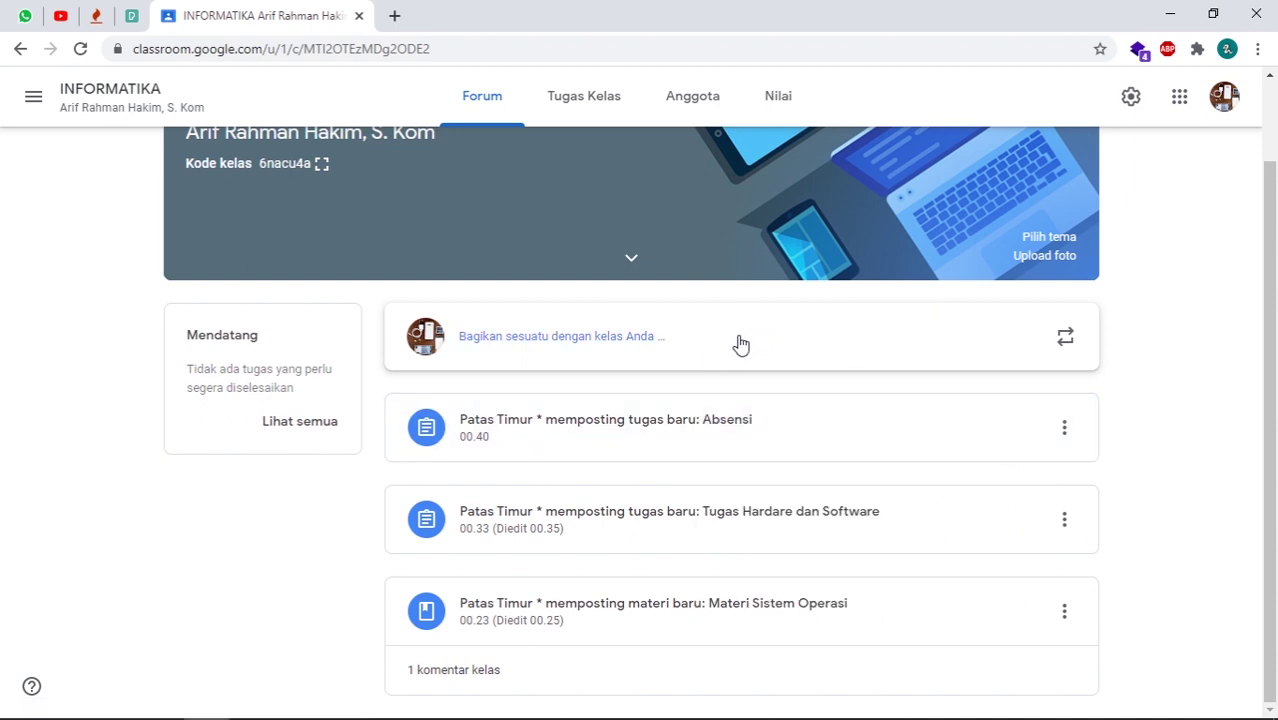
key("alt+Tab")
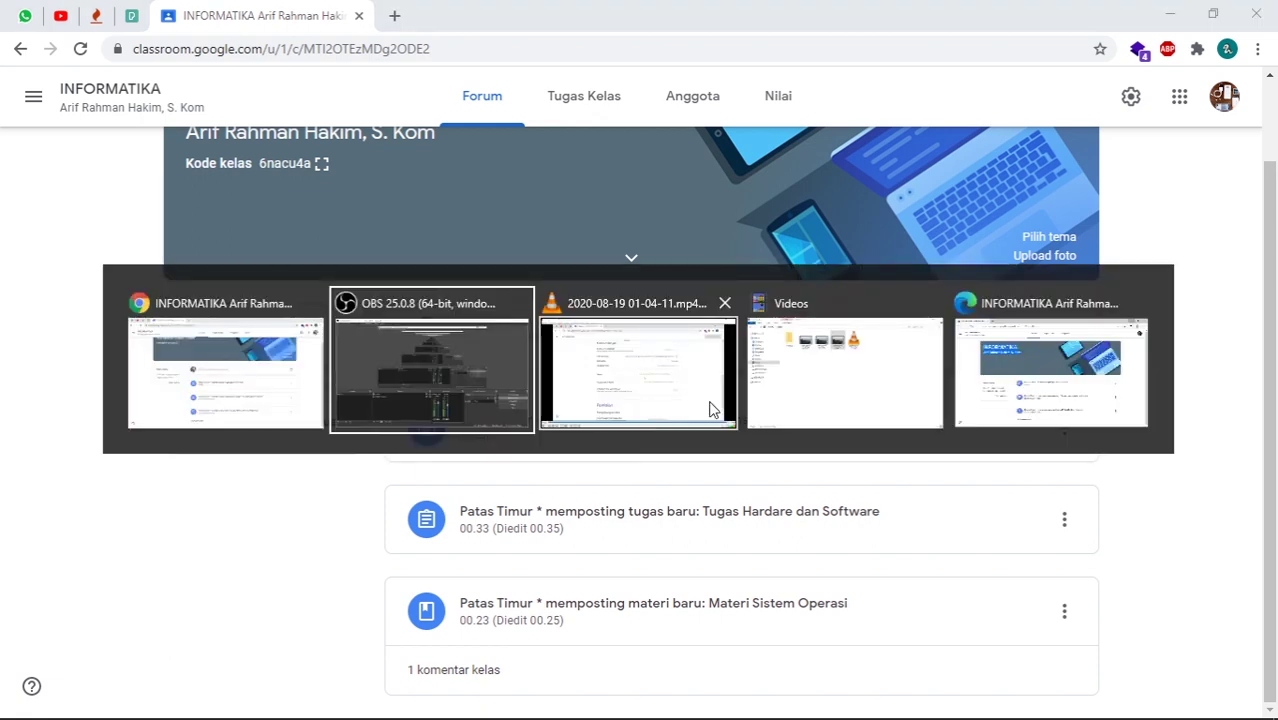
key("Tab")
key("Tab")
key("Tab")
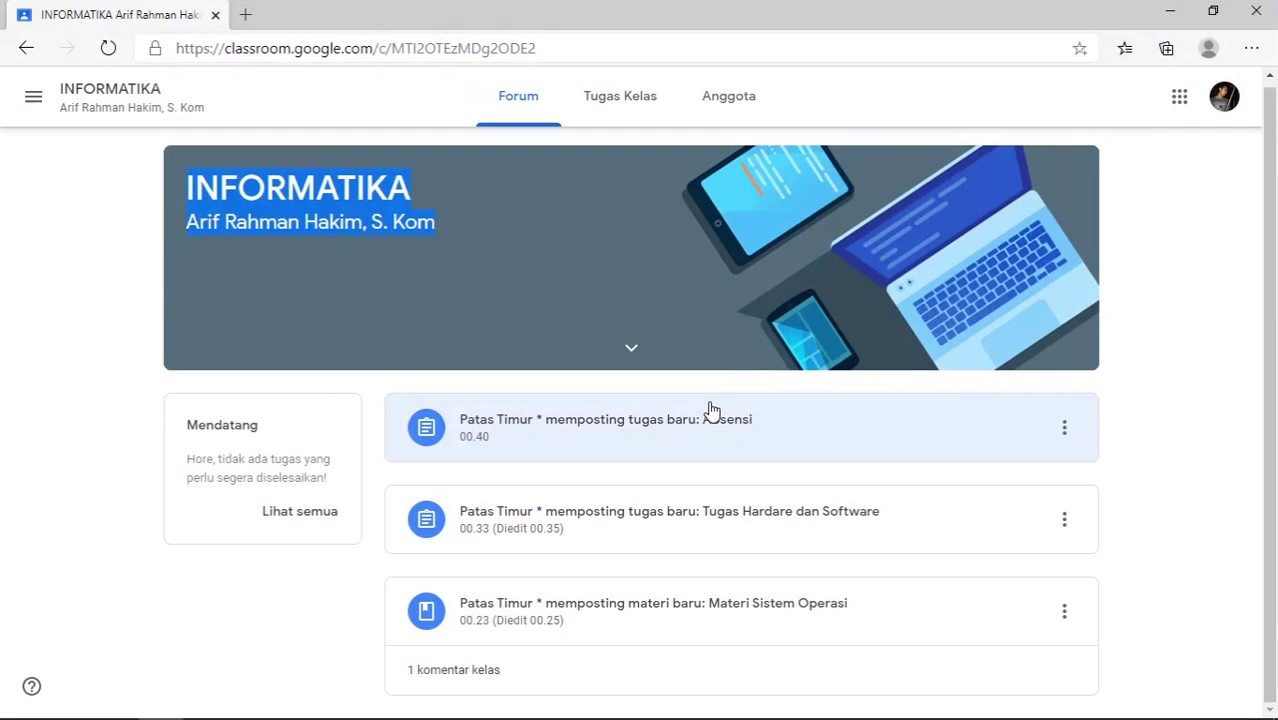
- As the student, open the Materi Sistem Operasi material from the Forum
scroll(755, 350, "up", 1)
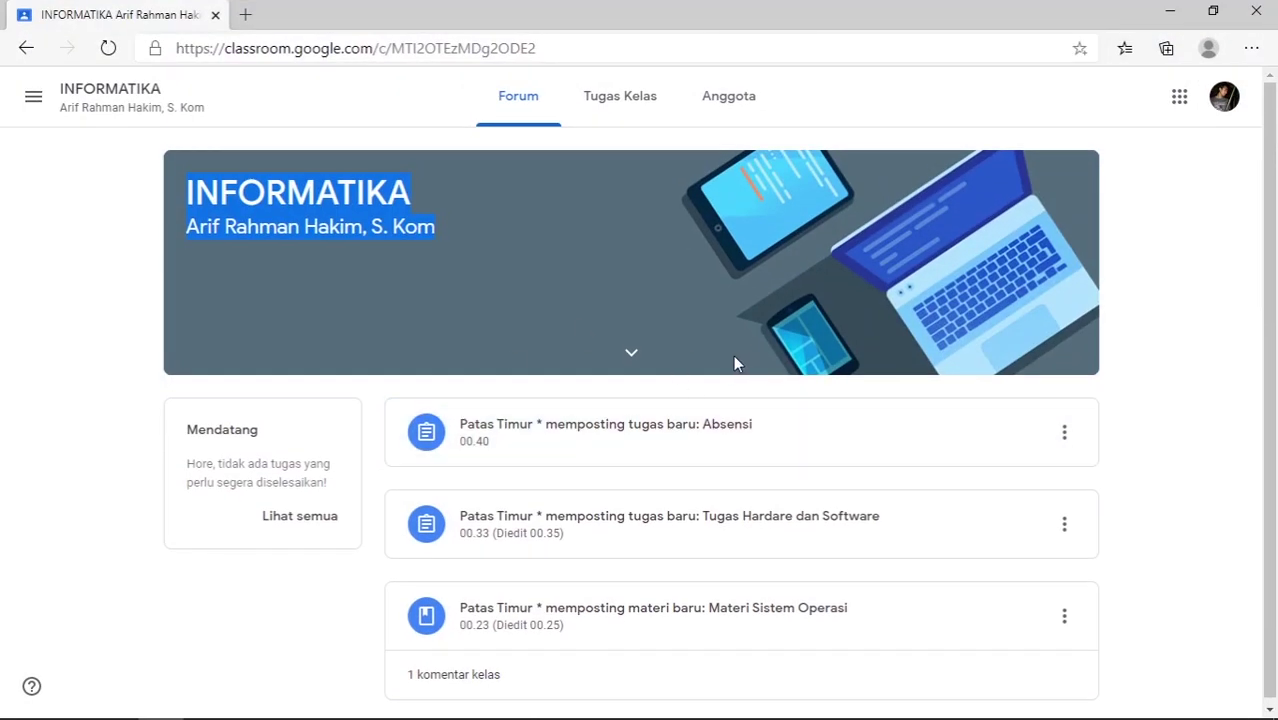
left_click(1138, 278)
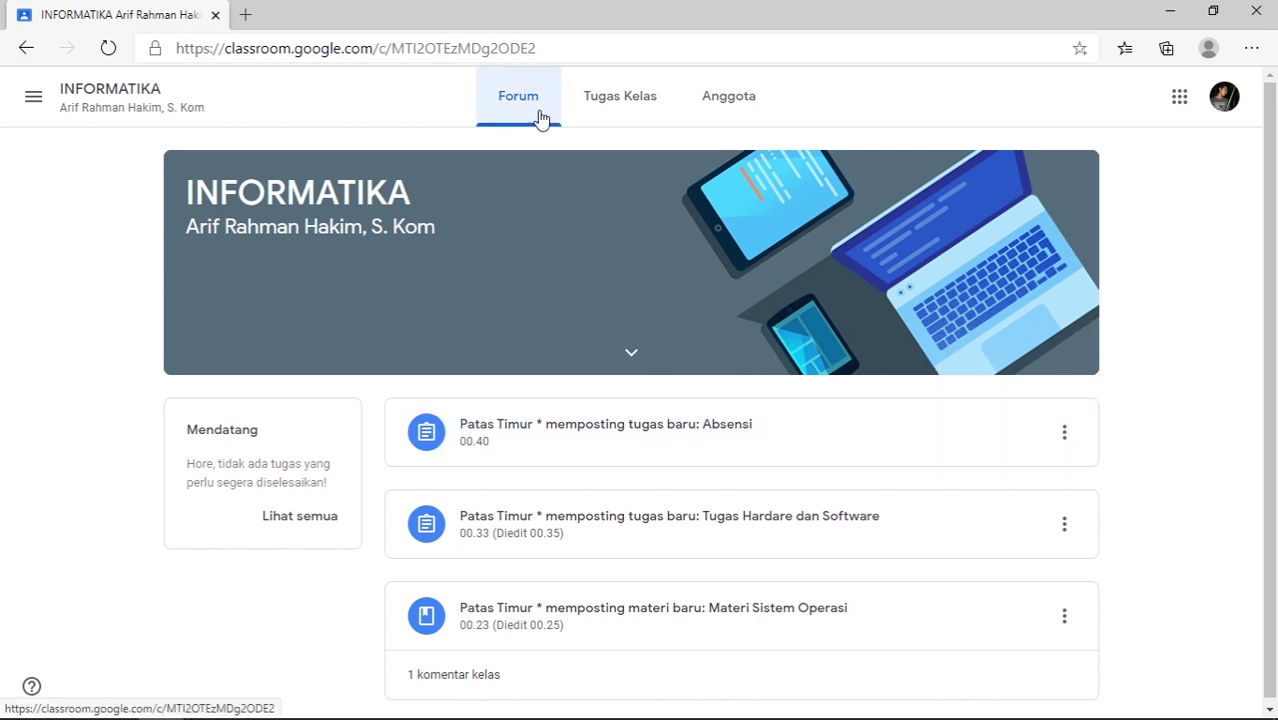
scroll(697, 448, "down", 1)
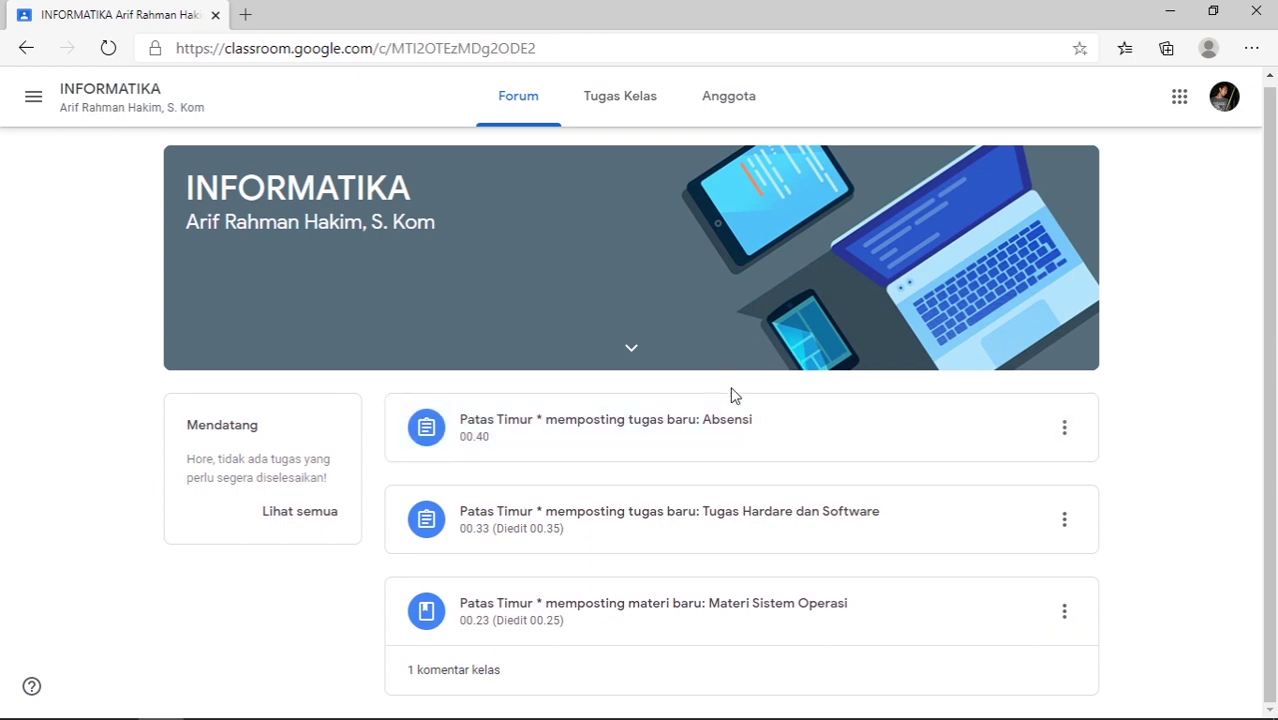
left_click(703, 610)
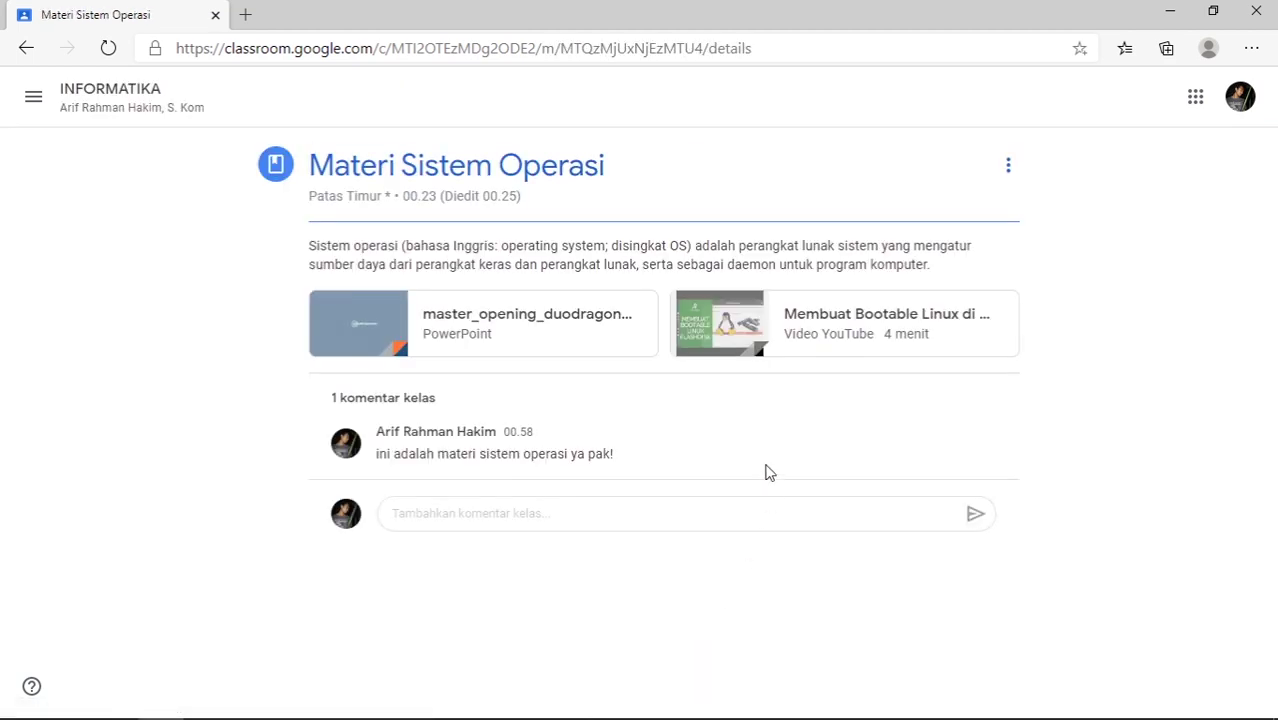
- Draft the class comment 'ini adalah kom', delete it, and return to the INFORMATIKA Forum
left_click(473, 507)
type("sadfasdfasdf")
left_click_drag(491, 514, 372, 506)
type("ini adalah komentar")
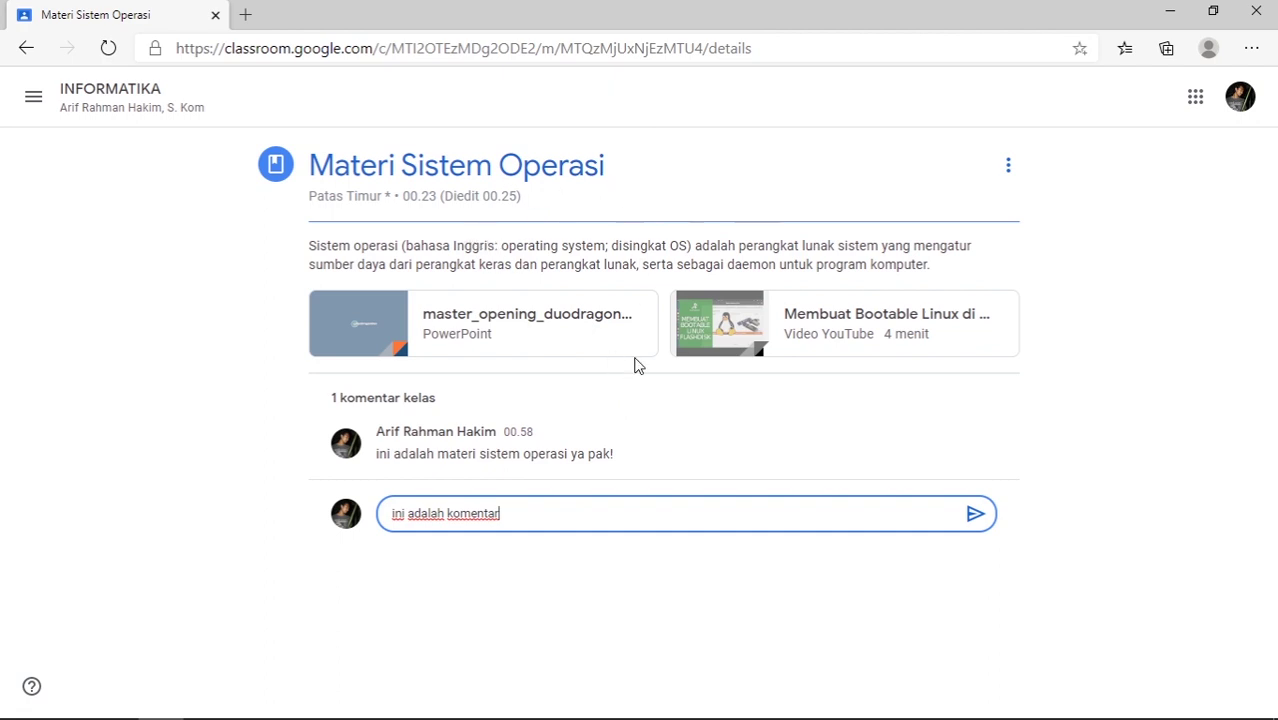
left_click_drag(536, 514, 390, 510)
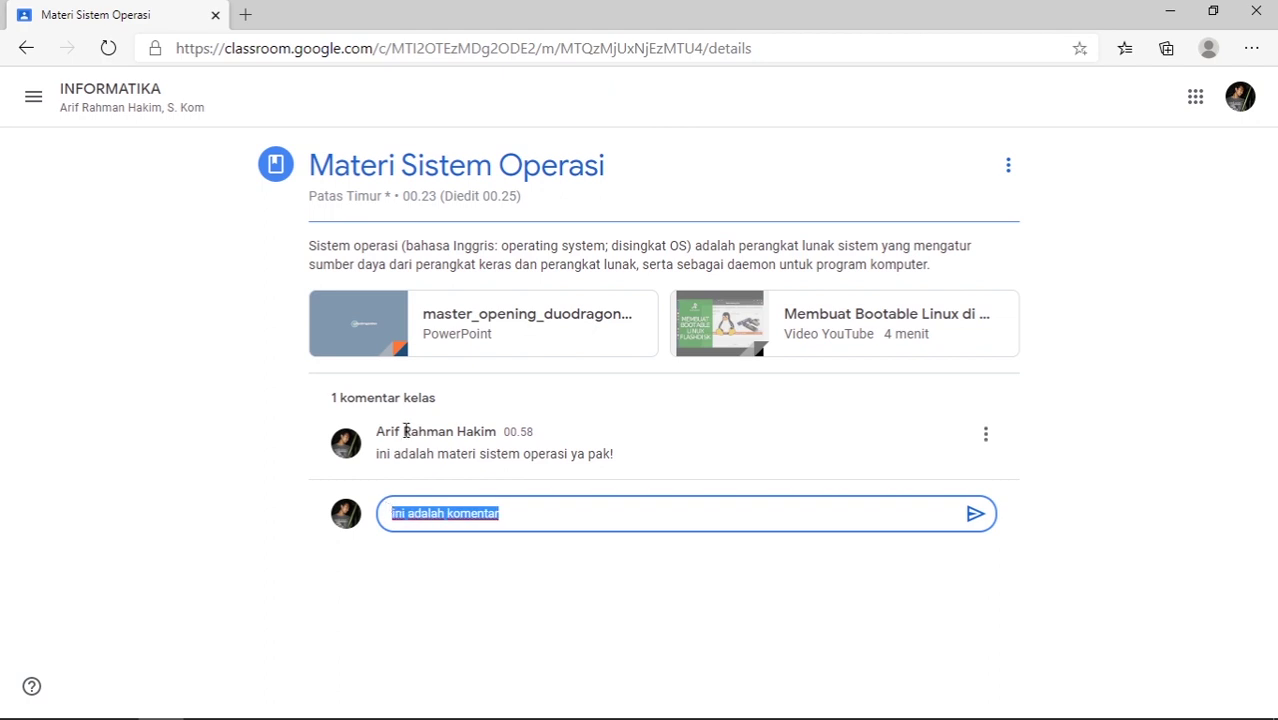
key("BackSpace")
left_click(140, 104)
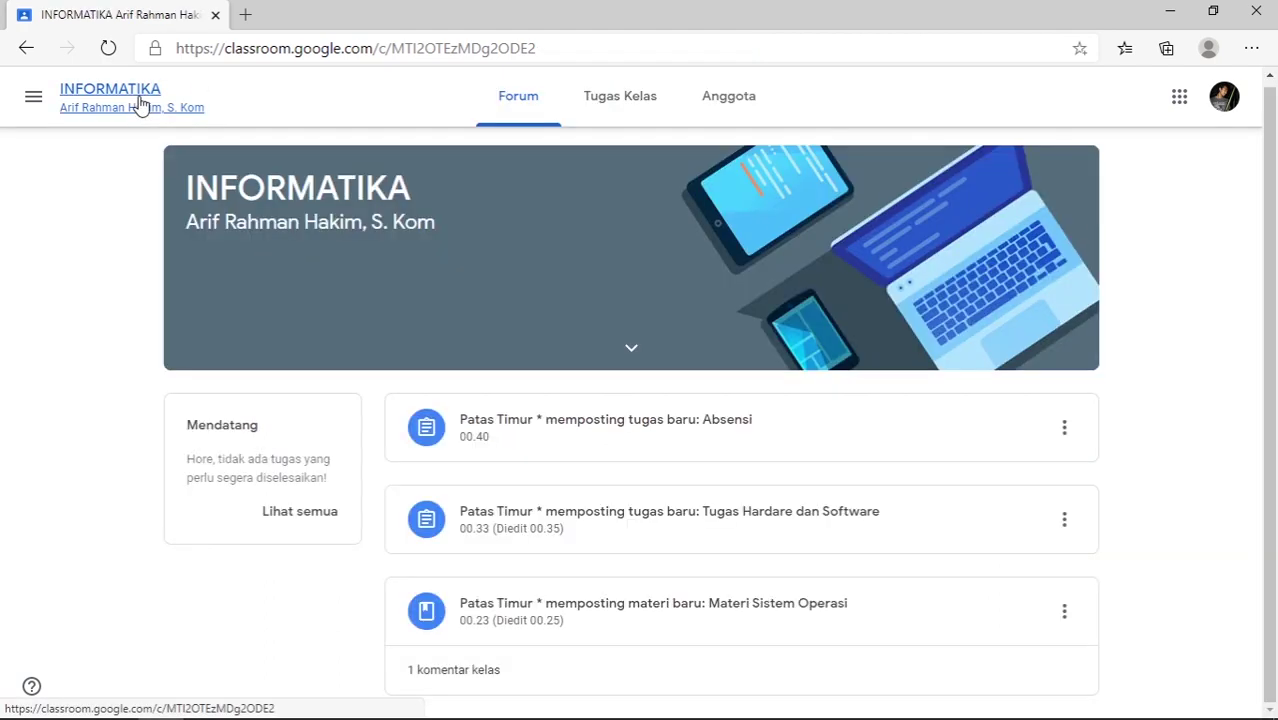
- Visit Tugas Kelas, return to the Forum, then bring the teacher's window forward
left_click(612, 104)
left_click(526, 102)
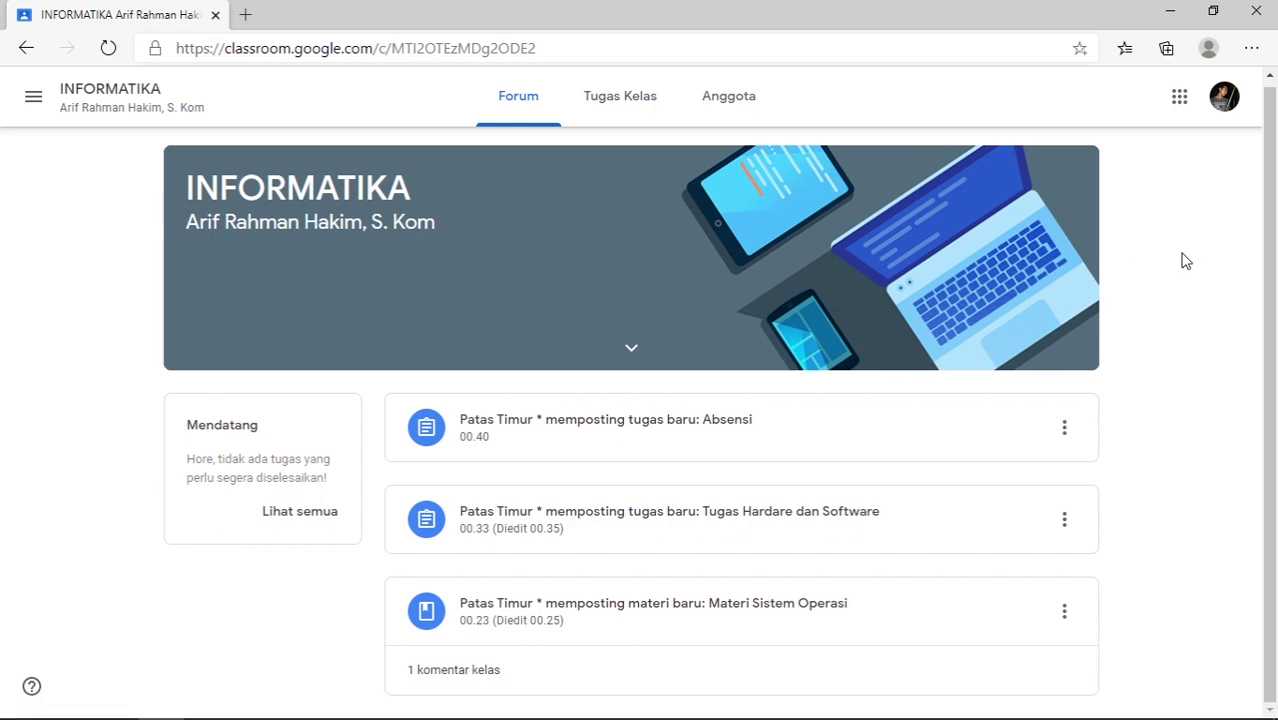
key("alt+Tab")
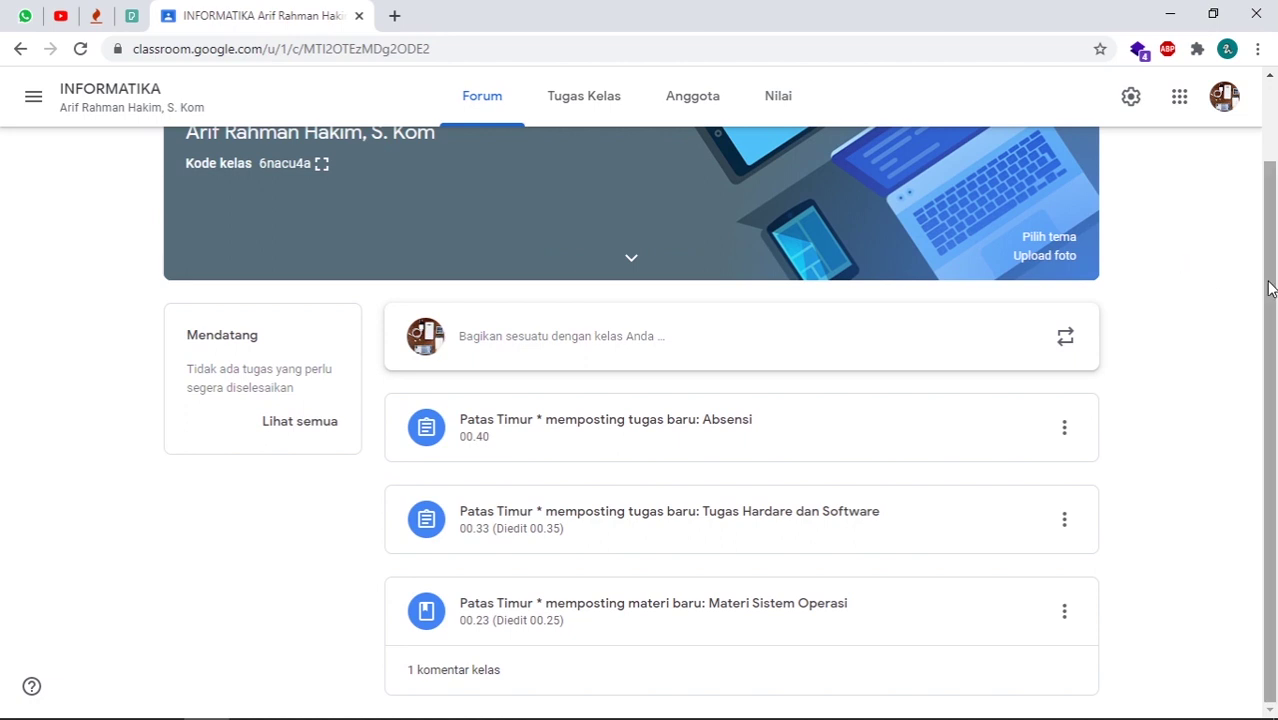
- Open the Tugas Kelas list and look over the Buat options without choosing one
left_click_drag(1268, 285, 1226, 203)
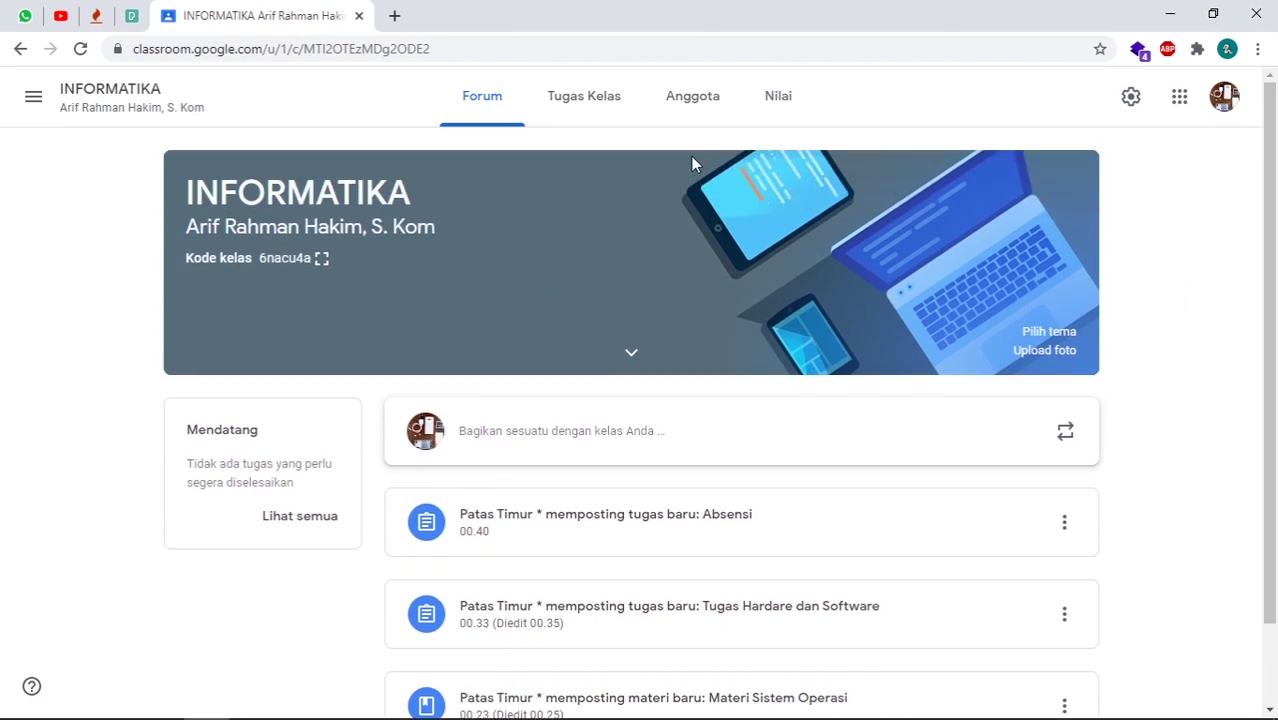
left_click(556, 104)
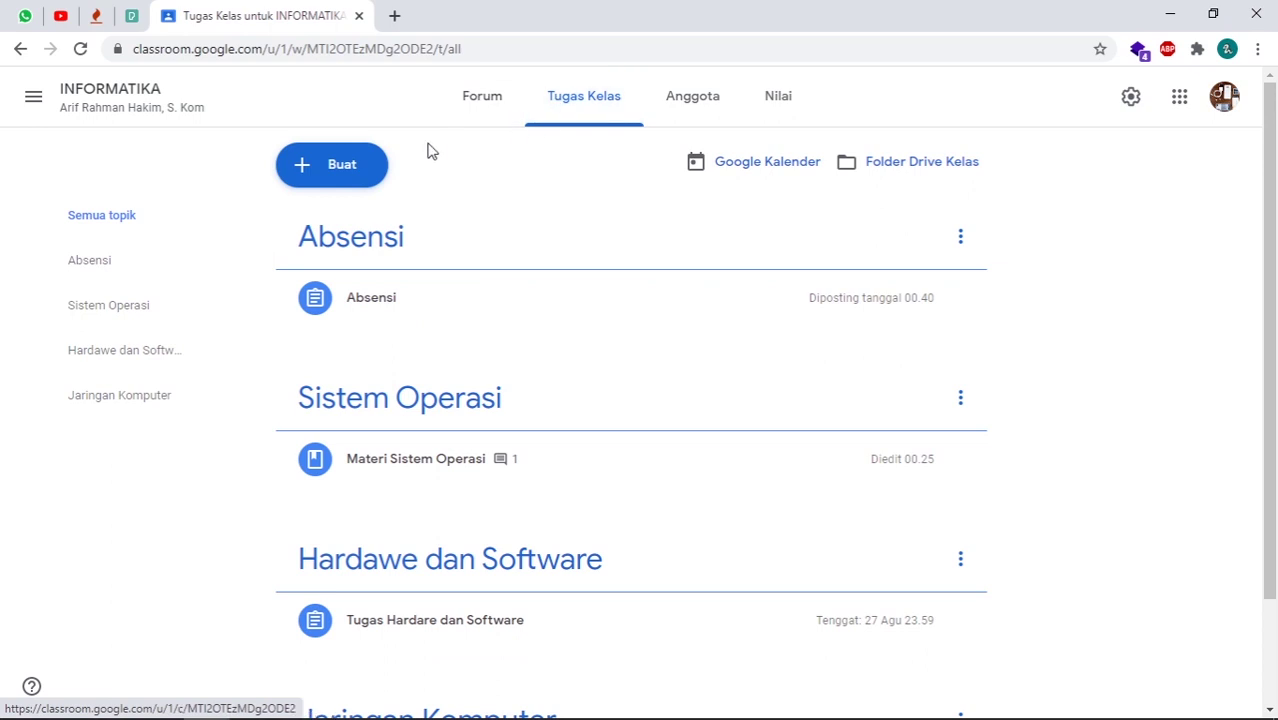
left_click(345, 167)
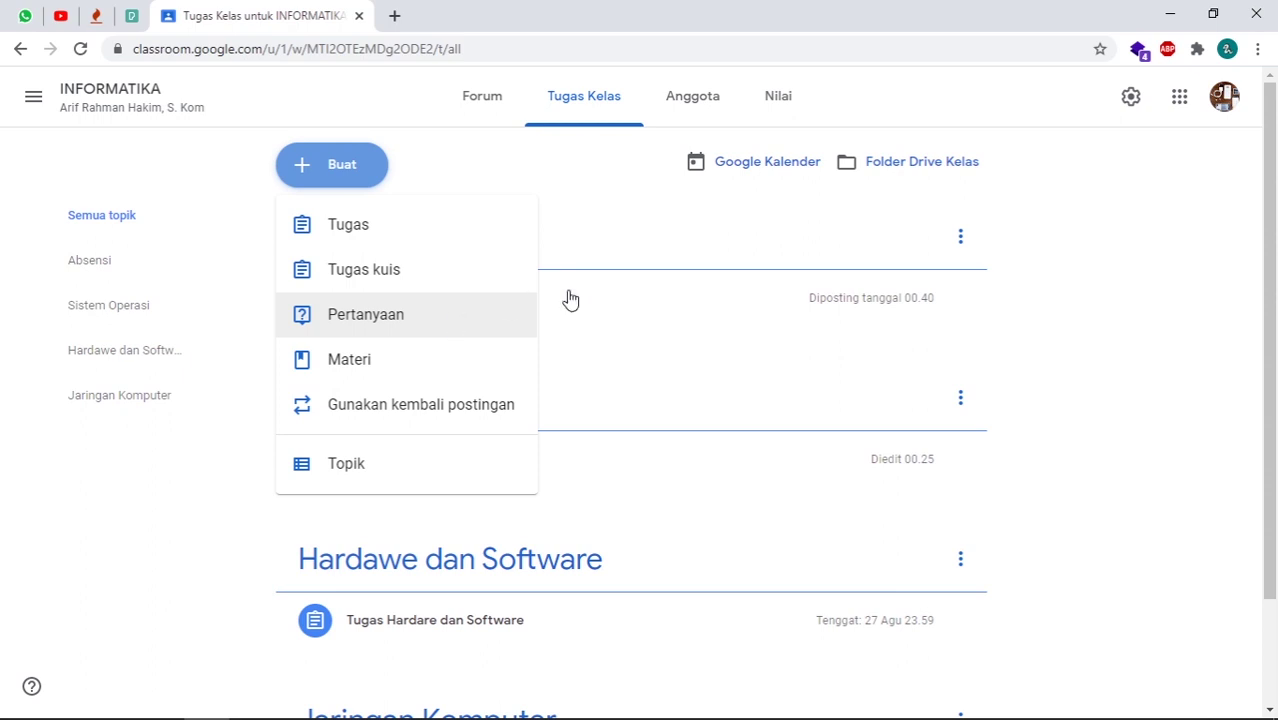
left_click(1130, 296)
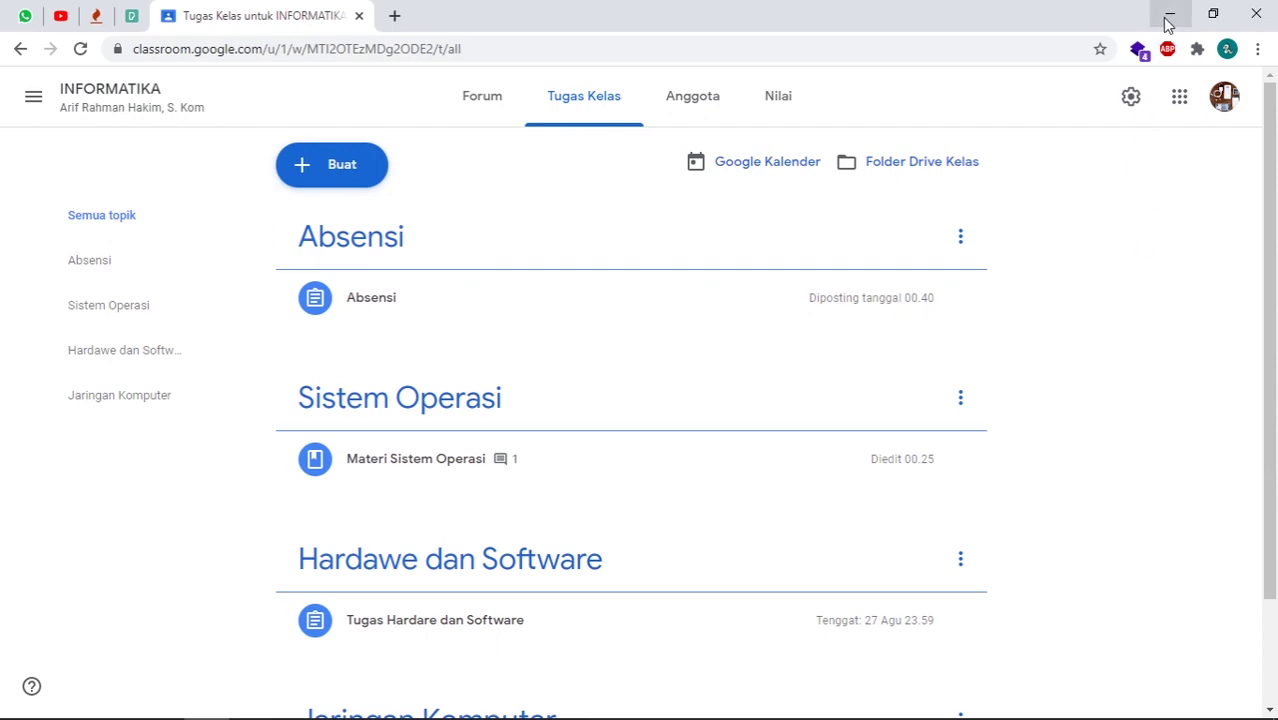
- Minimize Chrome, Edge, VLC and File Explorer to reveal the desktop
left_click(1169, 15)
left_click(1169, 15)
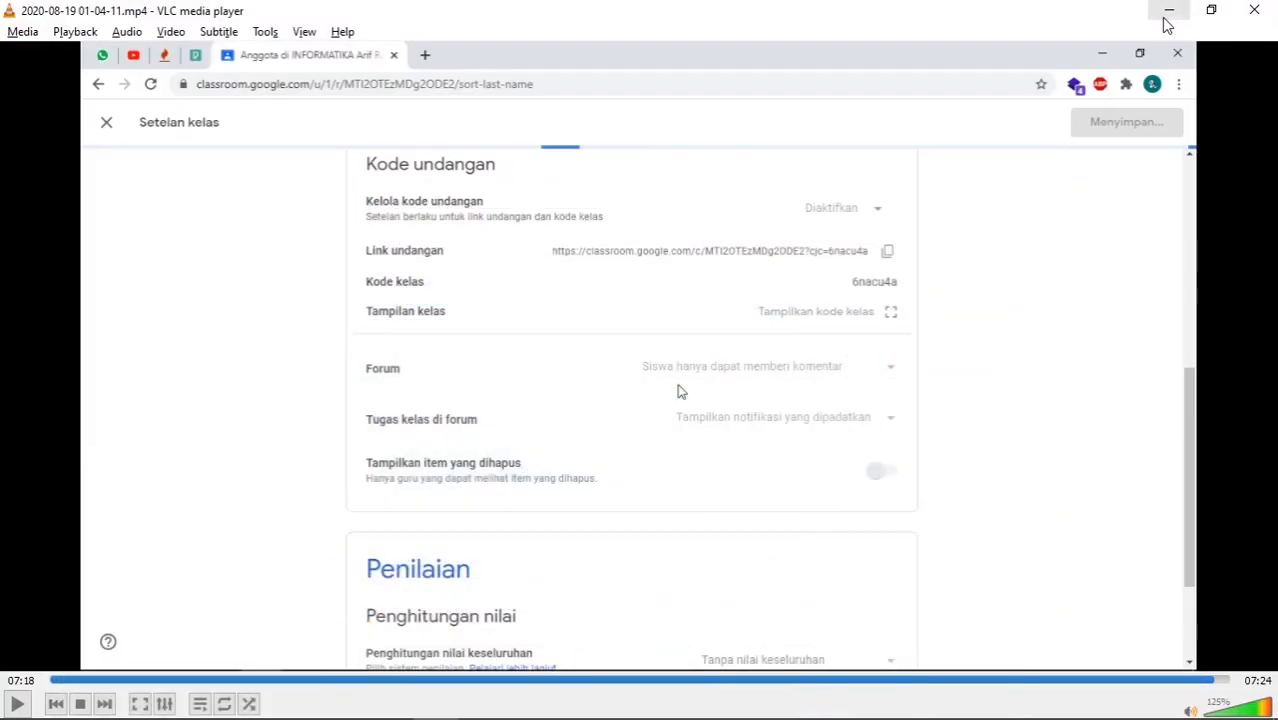
left_click(1166, 11)
left_click(1170, 10)
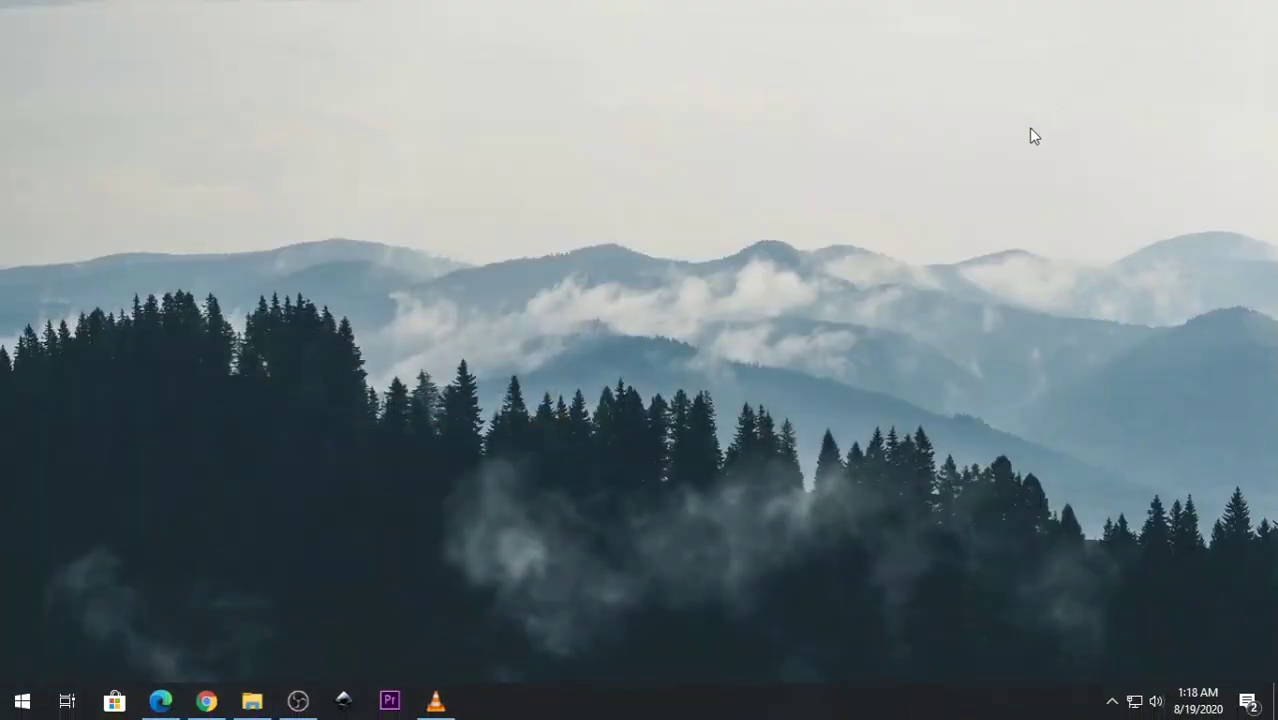